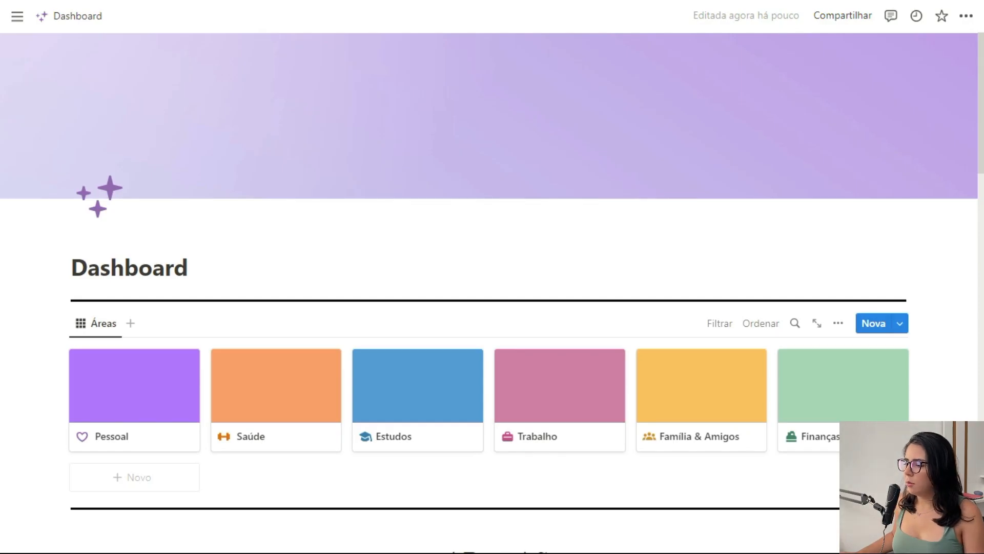
Look over the dashboard and examine the filters of the Projetos and Não iniciado views on the Filtros com botões page.
scroll(492, 292, down, 10)
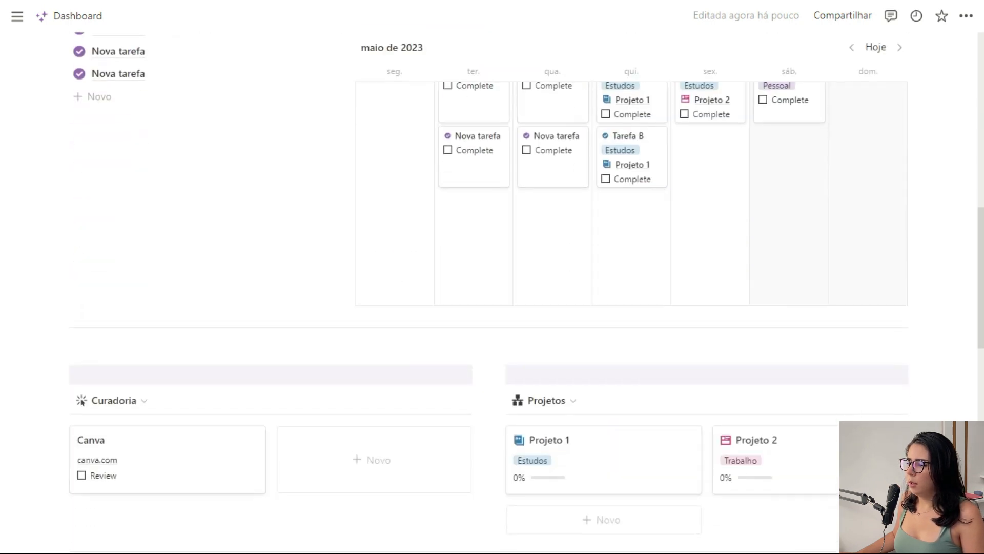
scroll(493, 293, down, 3)
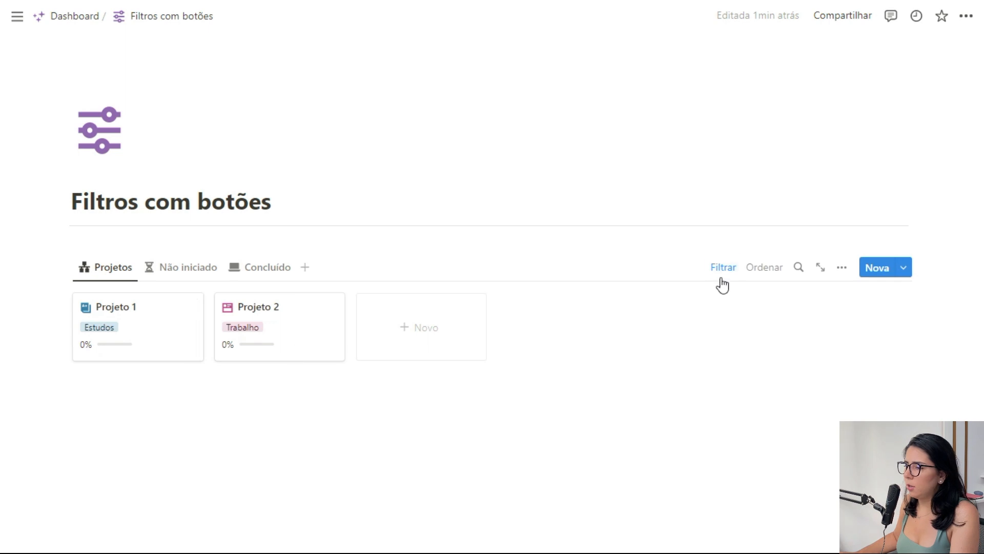
click(721, 275)
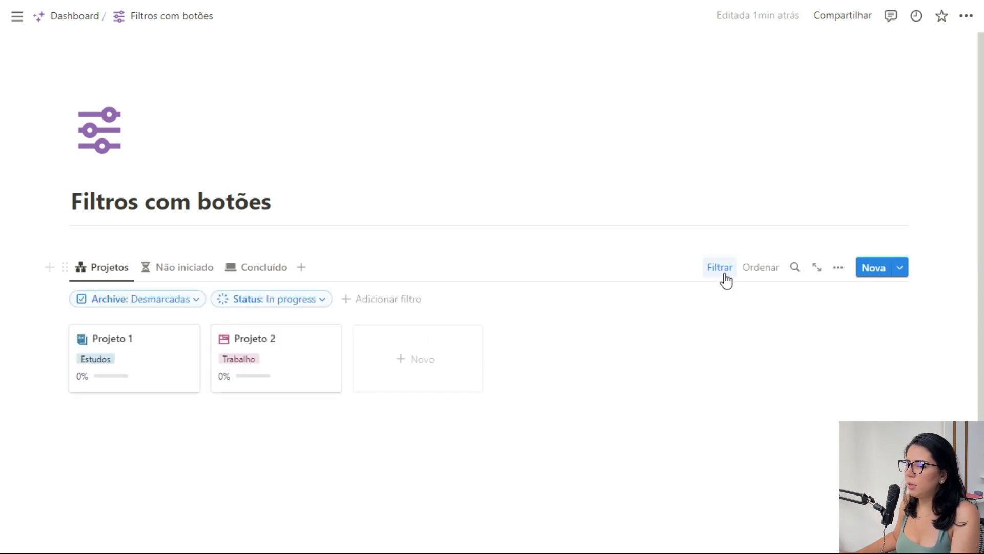
click(317, 301)
click(175, 271)
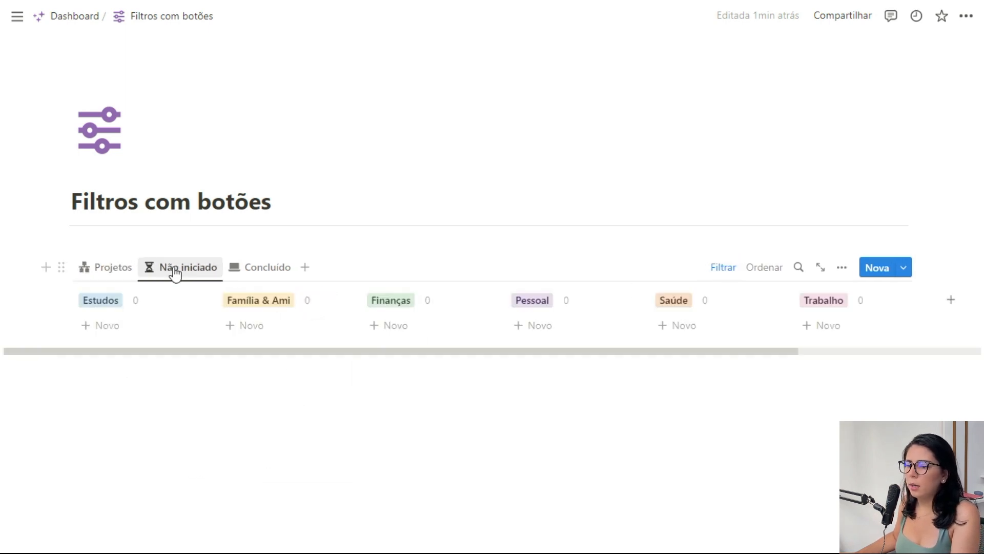
click(723, 267)
click(162, 306)
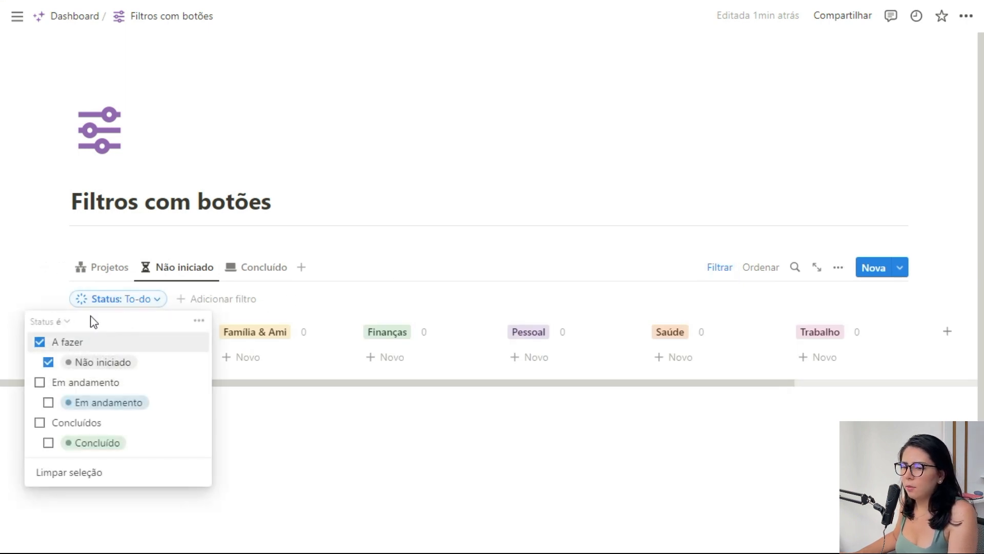
Examine the Archive and Status filters of the Concluído view and compare the three project views.
click(256, 267)
click(722, 269)
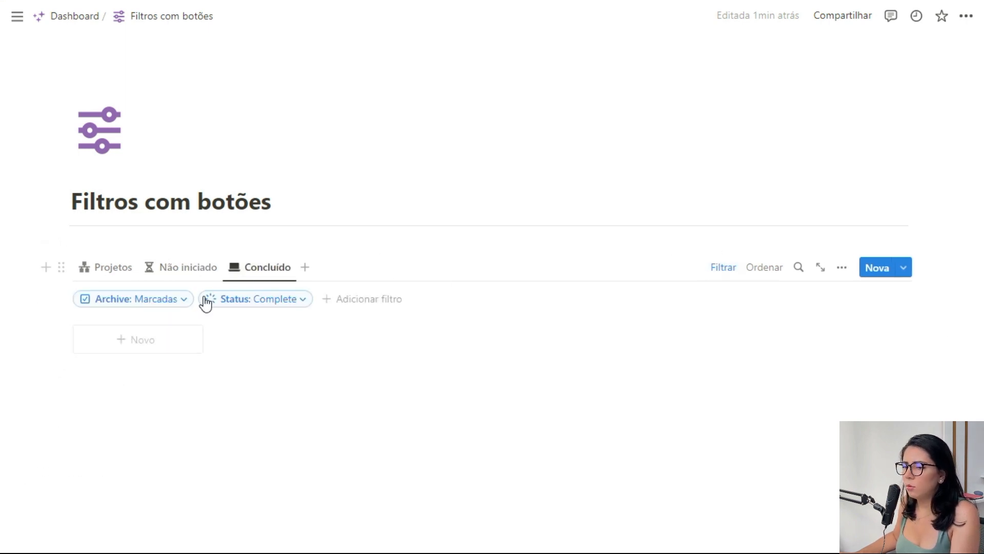
click(269, 304)
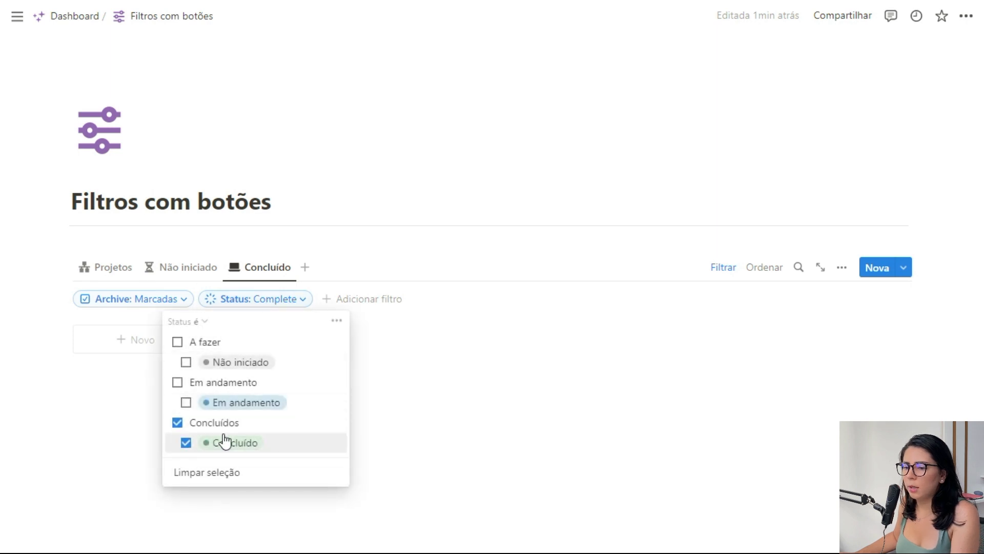
click(257, 267)
click(116, 267)
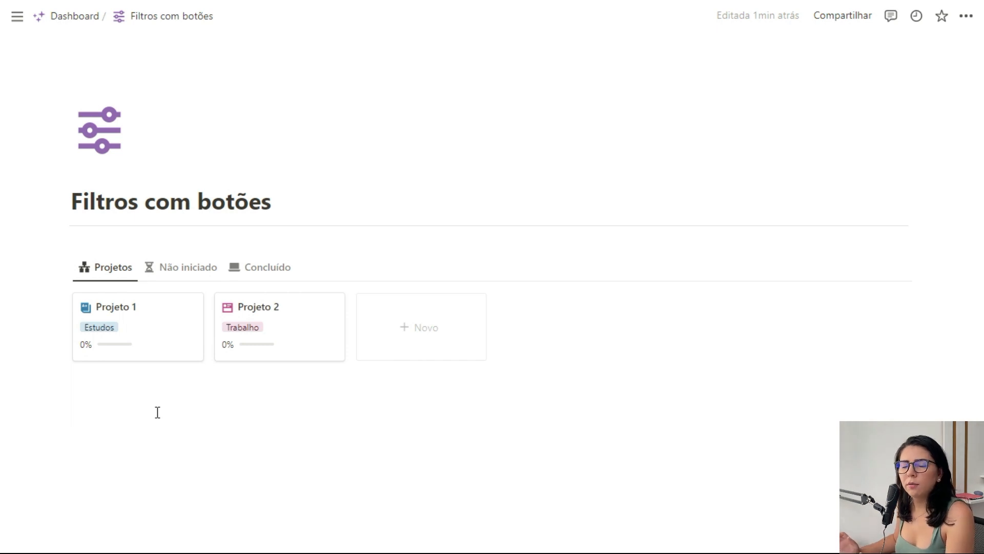
click(192, 272)
click(262, 270)
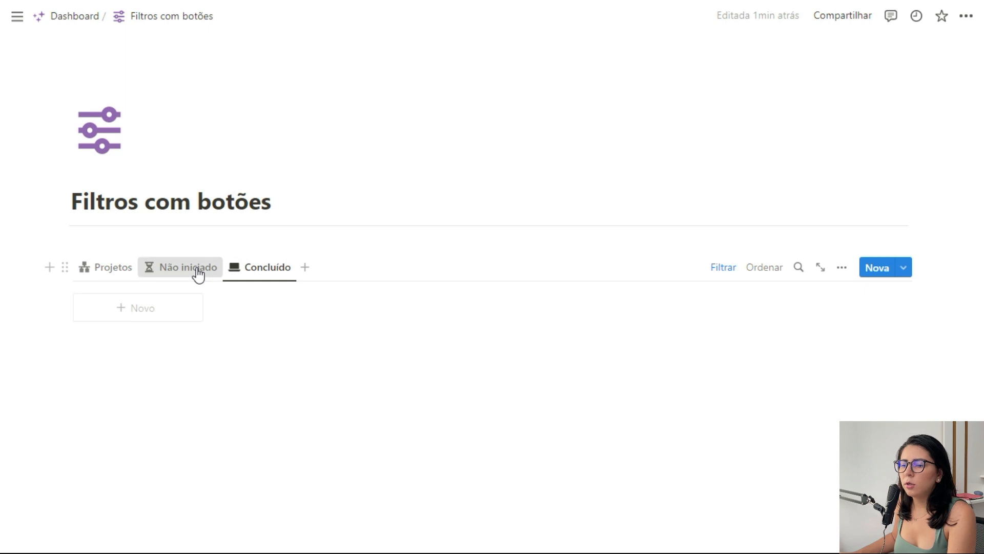
Delete the Não iniciado and Concluído views, keeping only the Projetos view.
click(199, 275)
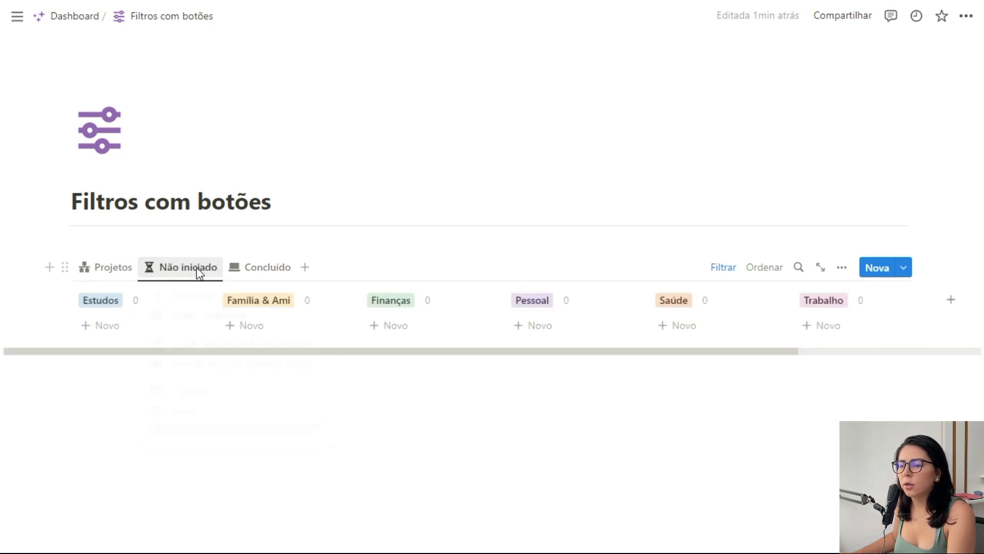
click(200, 273)
click(207, 415)
click(424, 292)
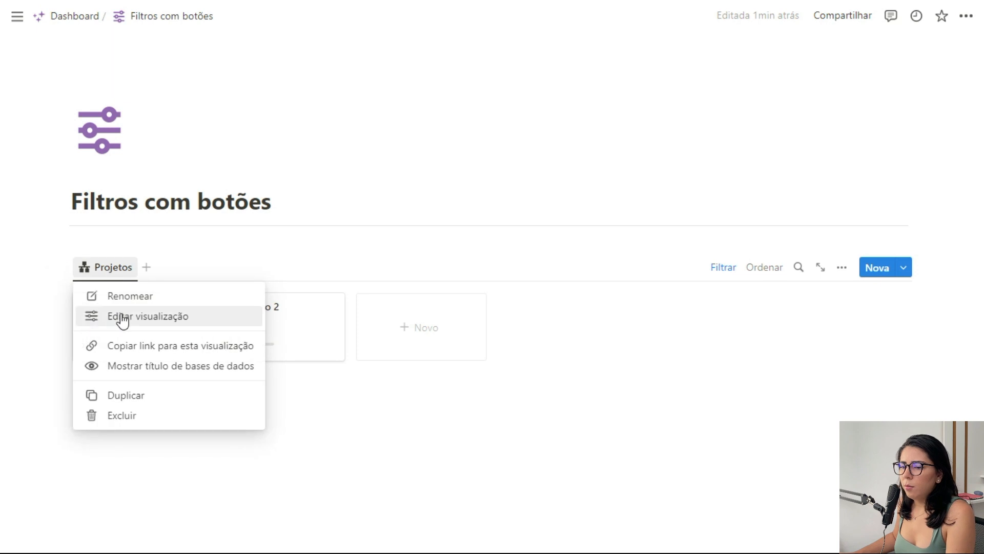
Change the layout of the Projetos view from gallery to table (Tabela).
click(127, 316)
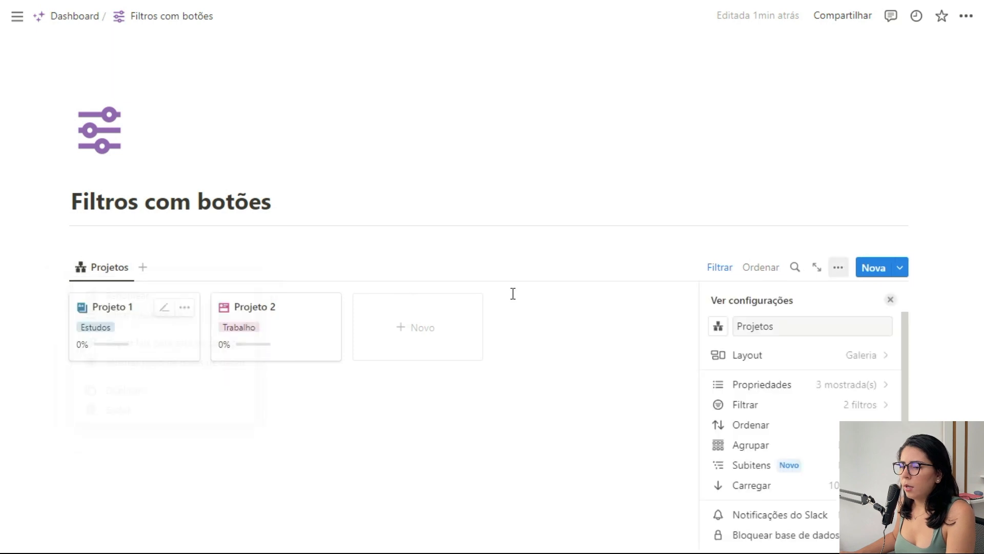
click(800, 355)
click(738, 346)
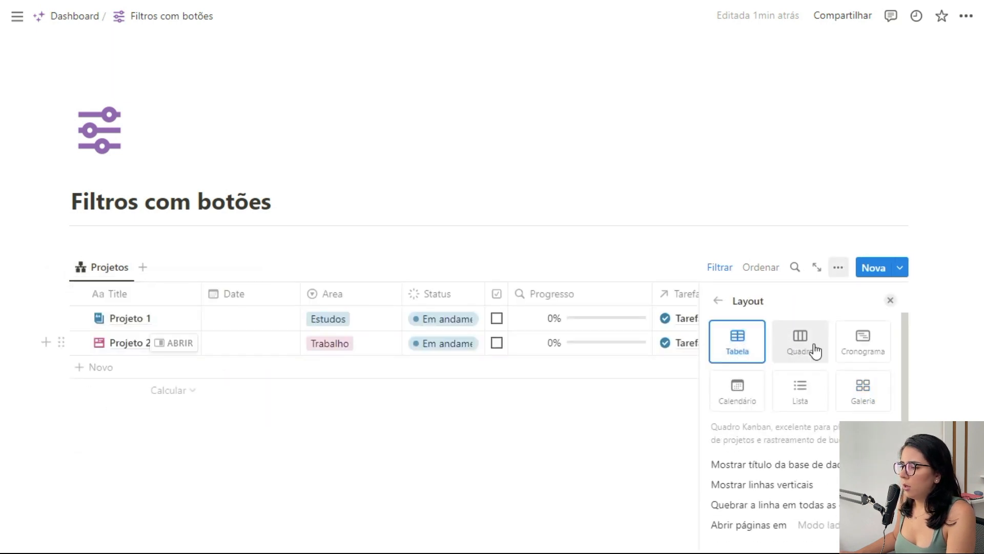
click(890, 300)
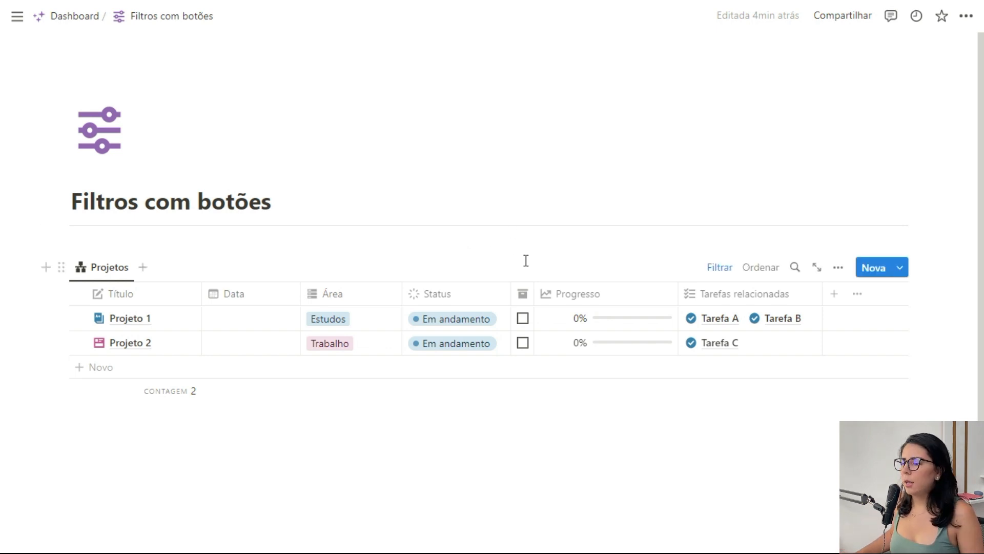
Hide the Área, Archive, Progresso and Tarefas relacionadas columns and add a checkbox property named Visível.
click(728, 295)
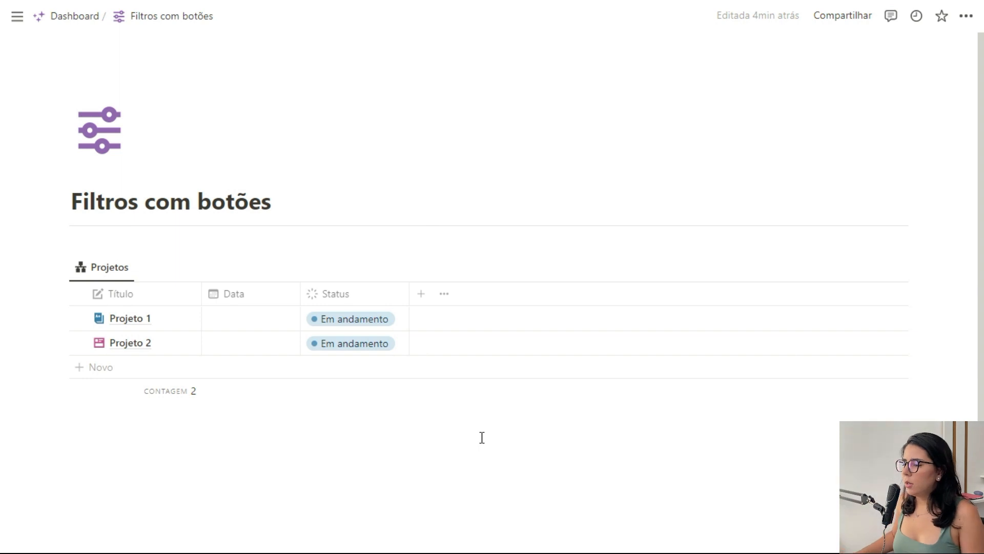
click(423, 297)
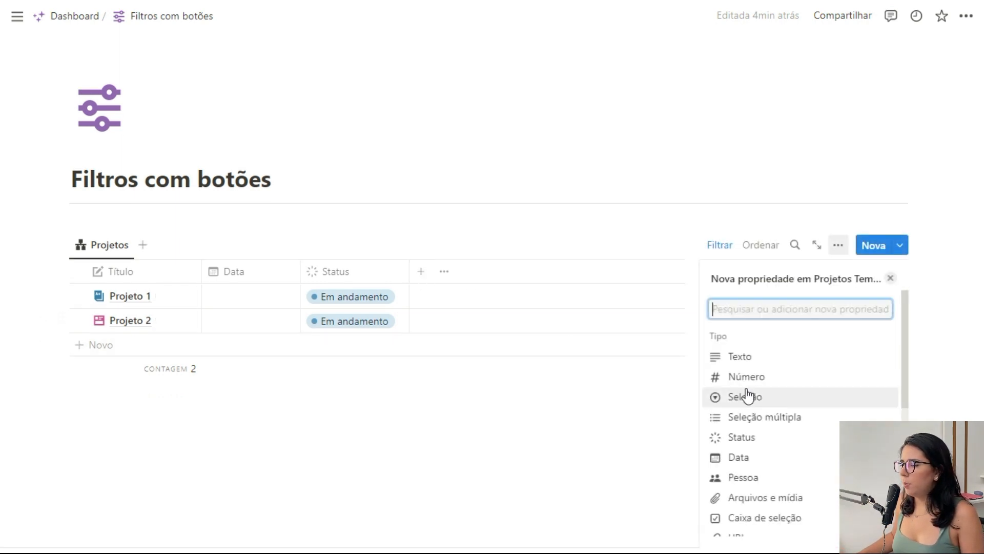
scroll(766, 392, down, 2)
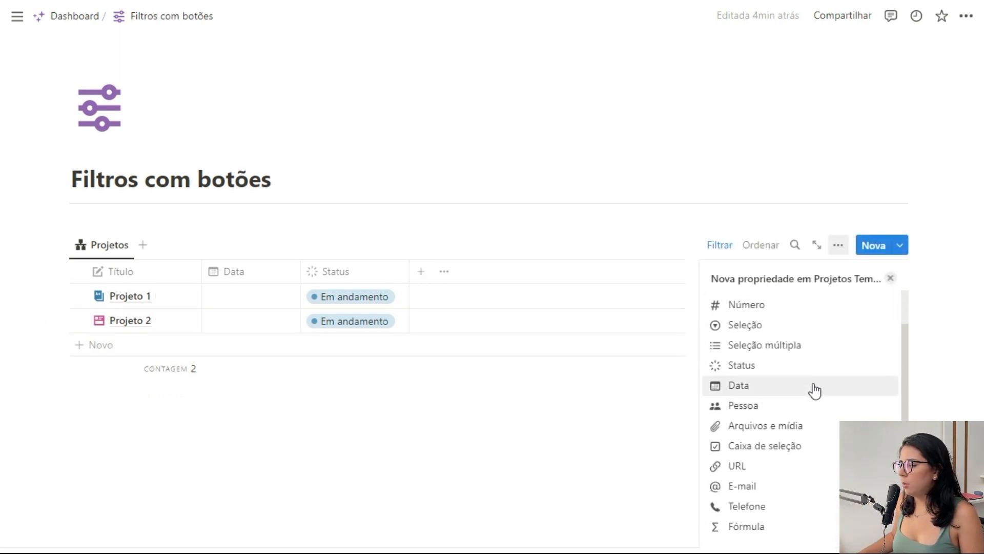
click(794, 448)
text(Visível)
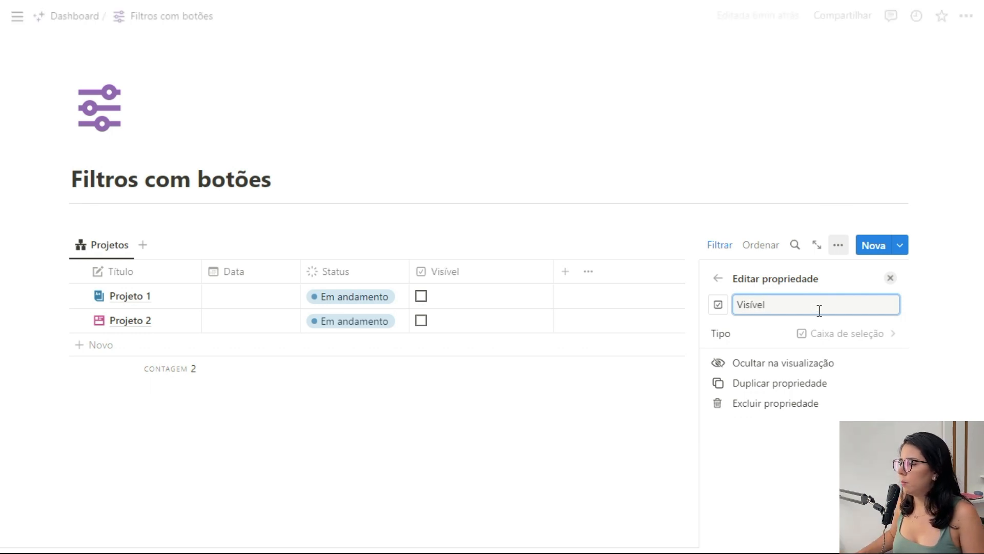
click(890, 277)
Add a new entry titled Projeto 3 to the projects table.
click(101, 345)
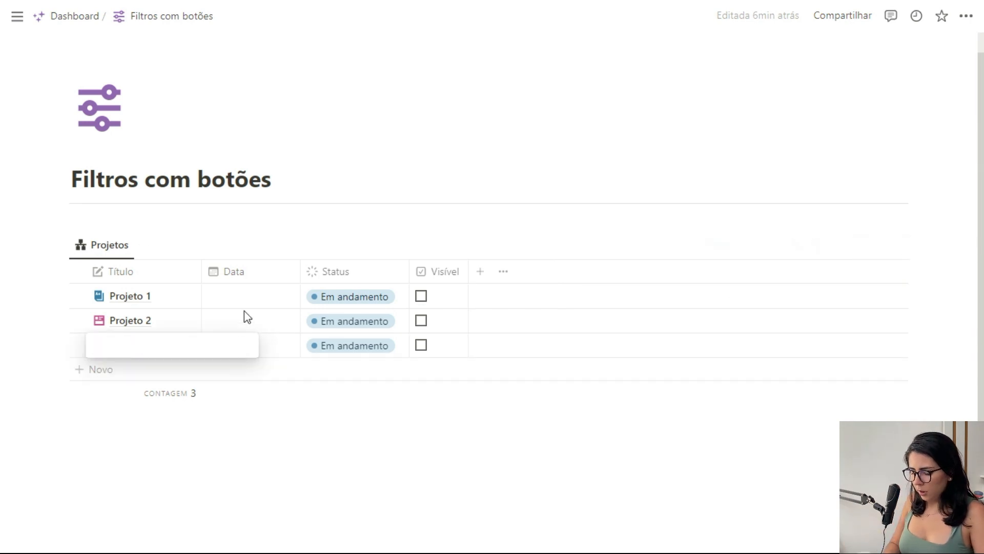
text(Projeto 3)
key(Return)
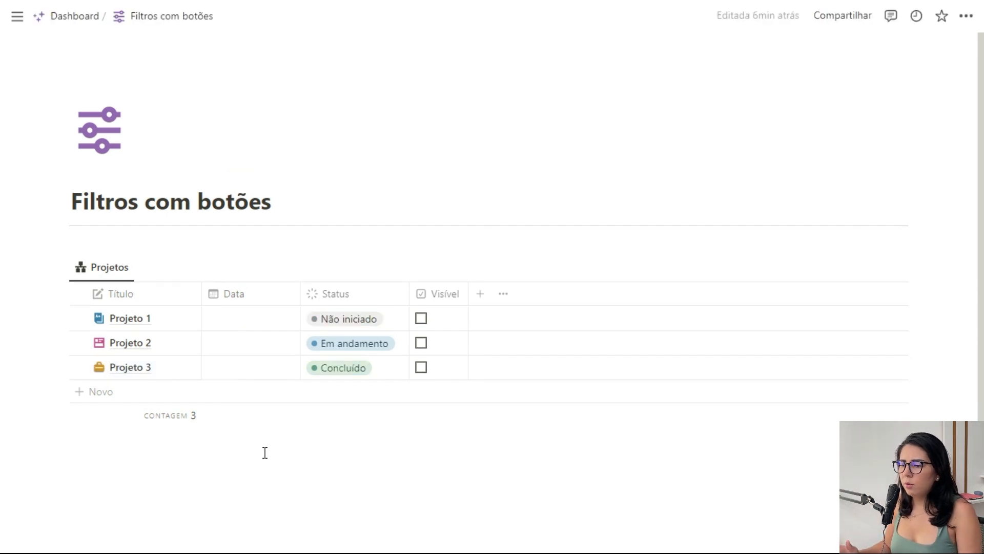
Insert a button block below the projects table with an action that edits pages in a database.
click(265, 452)
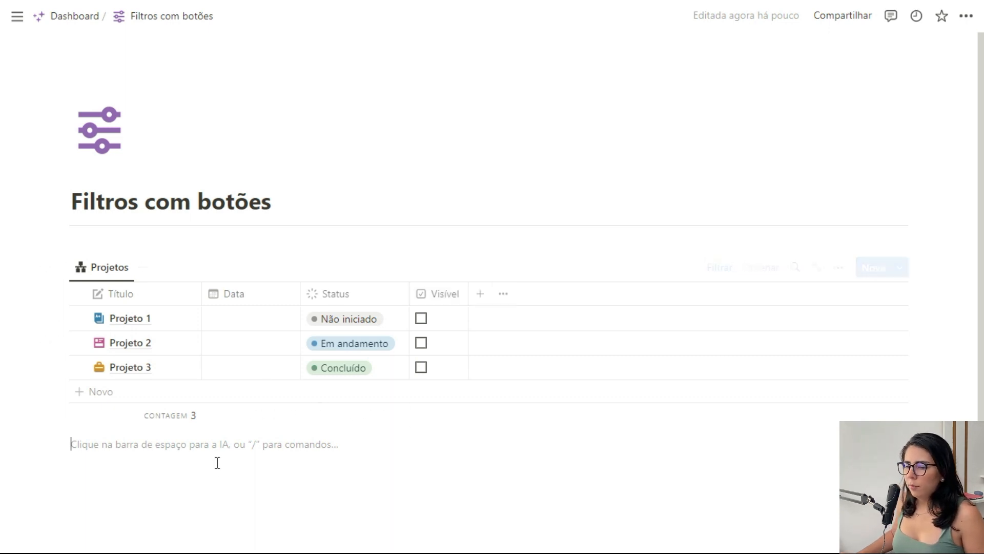
text(/but)
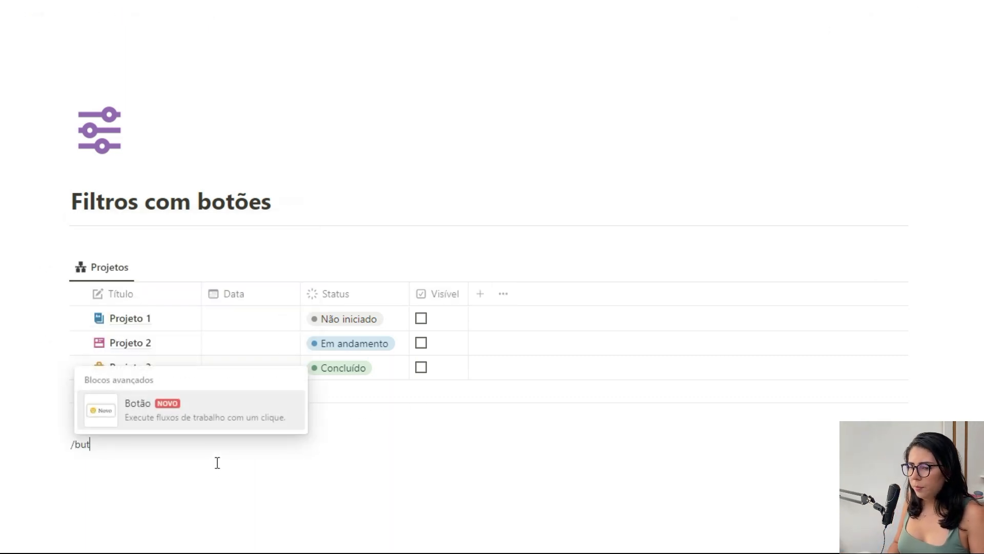
key(Return)
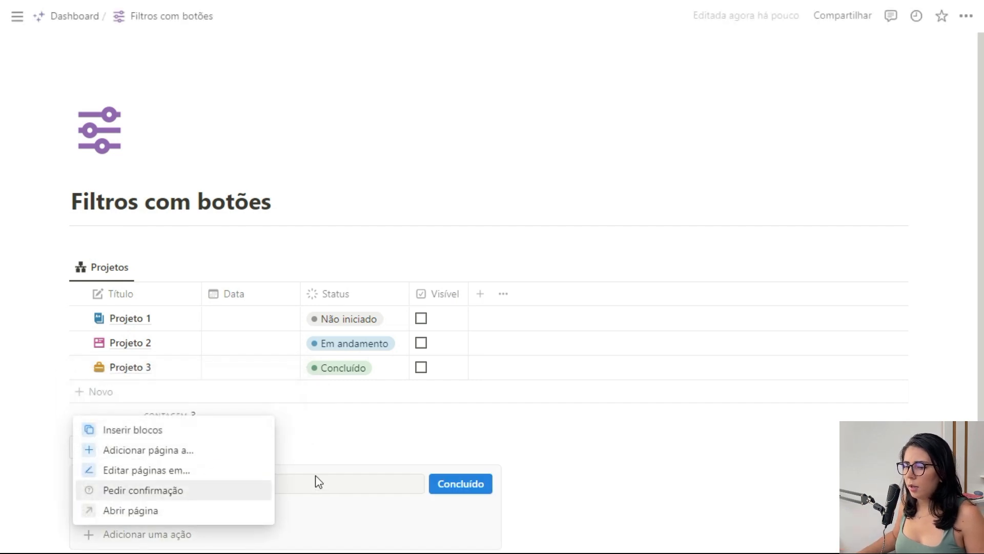
click(182, 471)
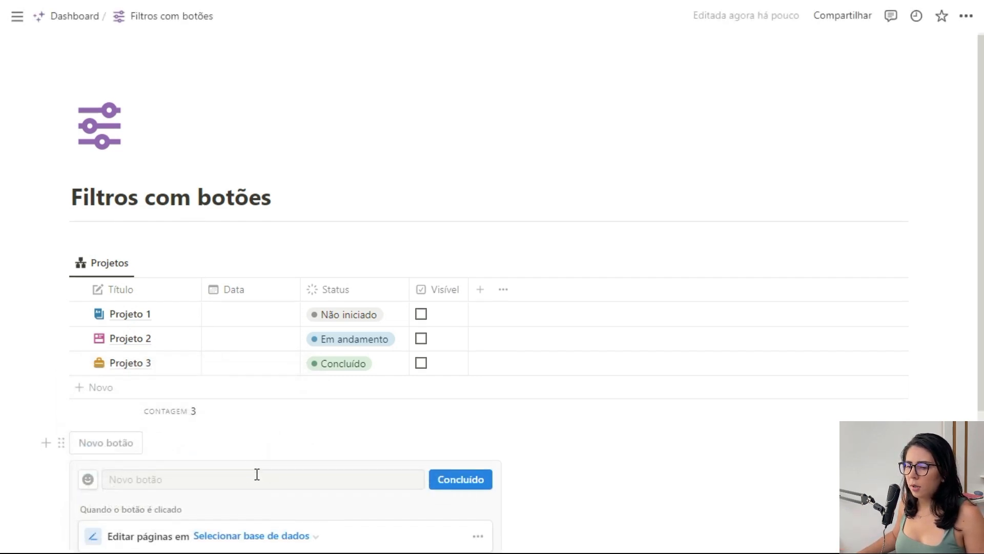
scroll(266, 451, down, 3)
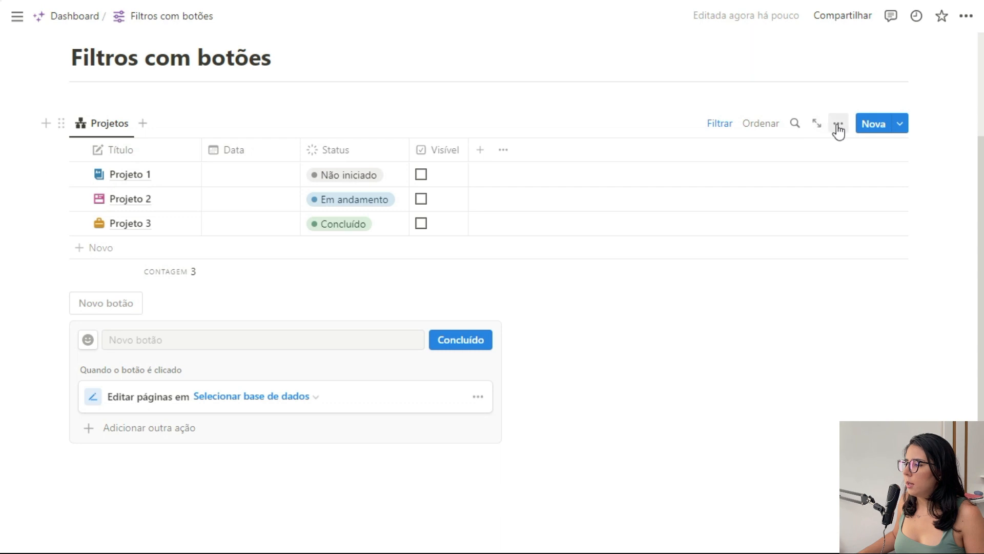
Show the database title above the projects table to check its name, and hide it again.
click(838, 123)
click(828, 216)
click(879, 333)
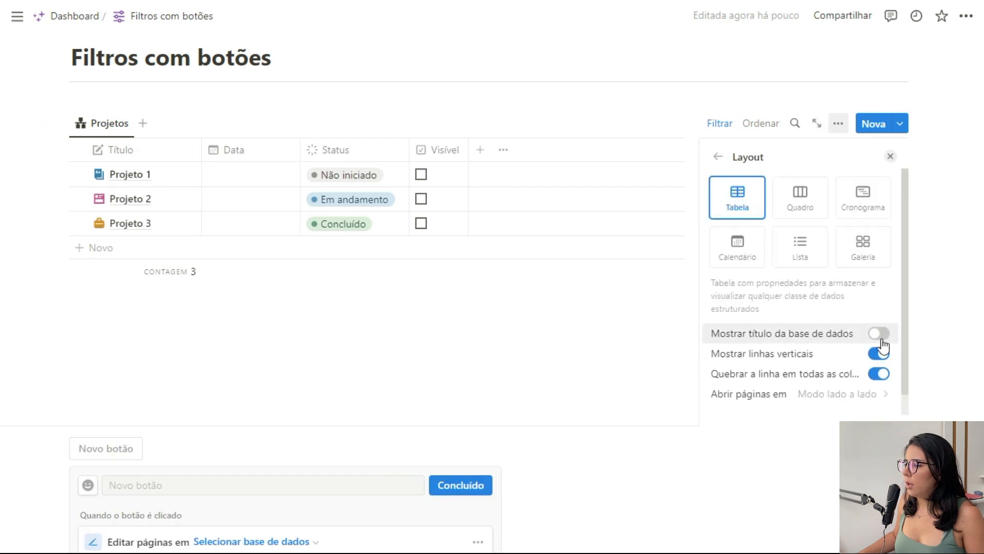
click(890, 156)
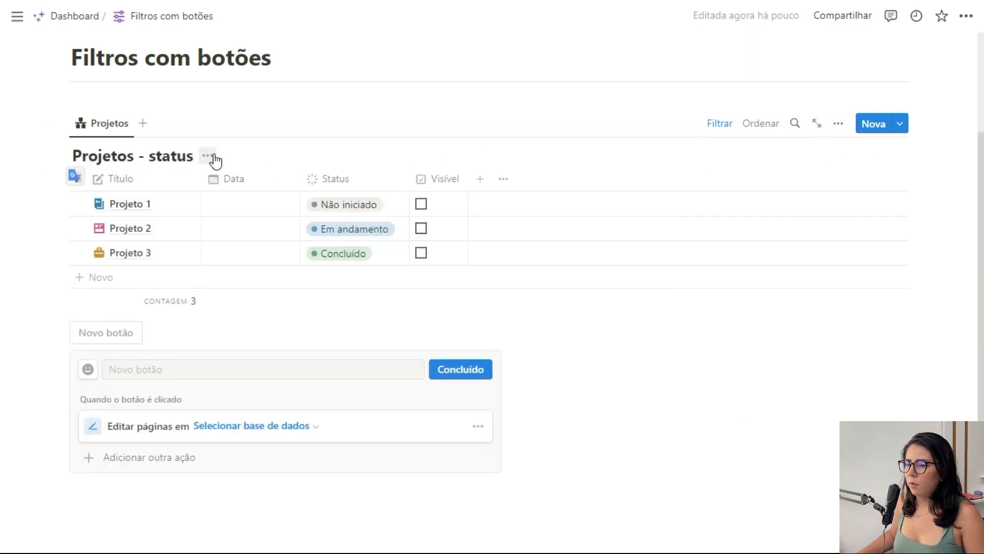
click(210, 157)
click(220, 238)
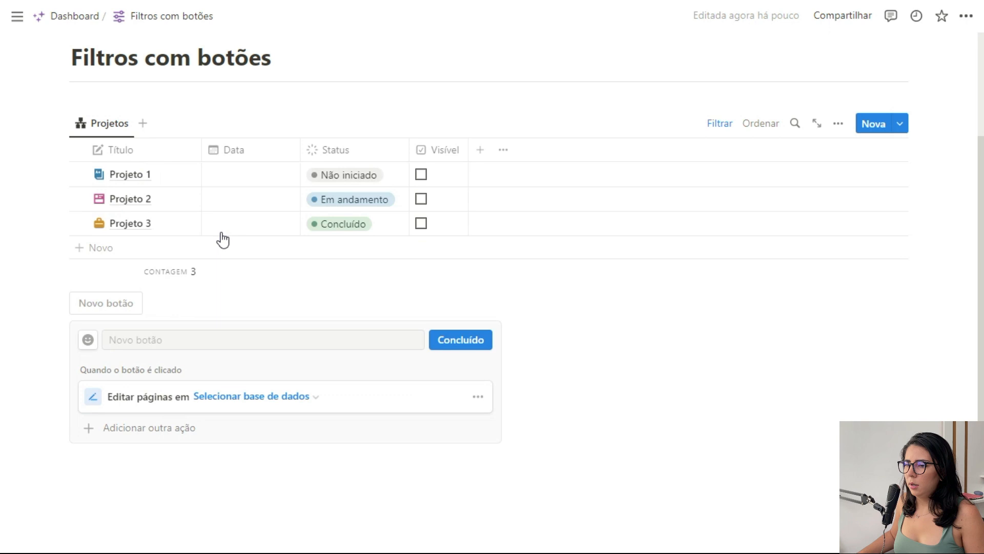
Select Projetos - status as the database whose pages the button edits.
click(316, 397)
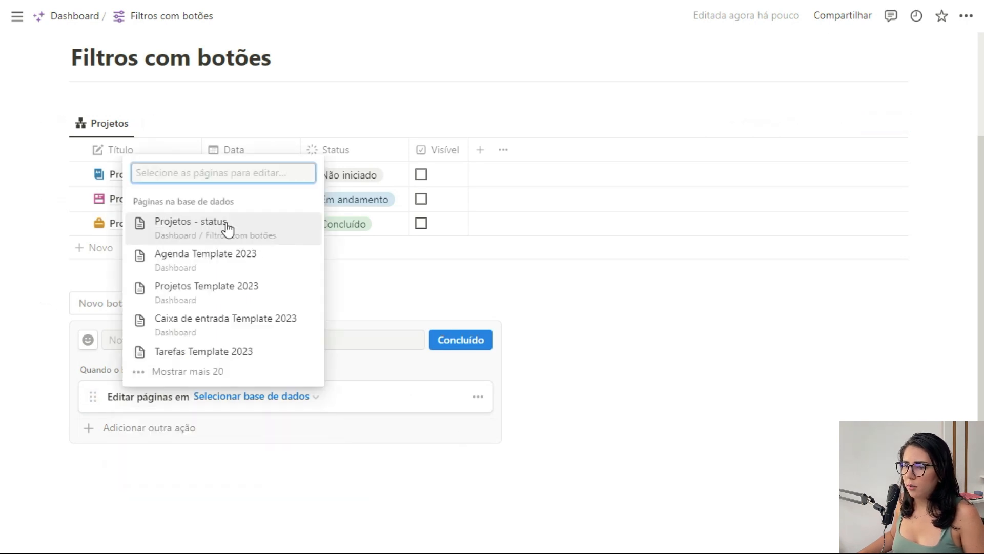
click(198, 226)
scroll(227, 412, down, 2)
Name the button Não iniciado and give it a triangle icon.
click(213, 267)
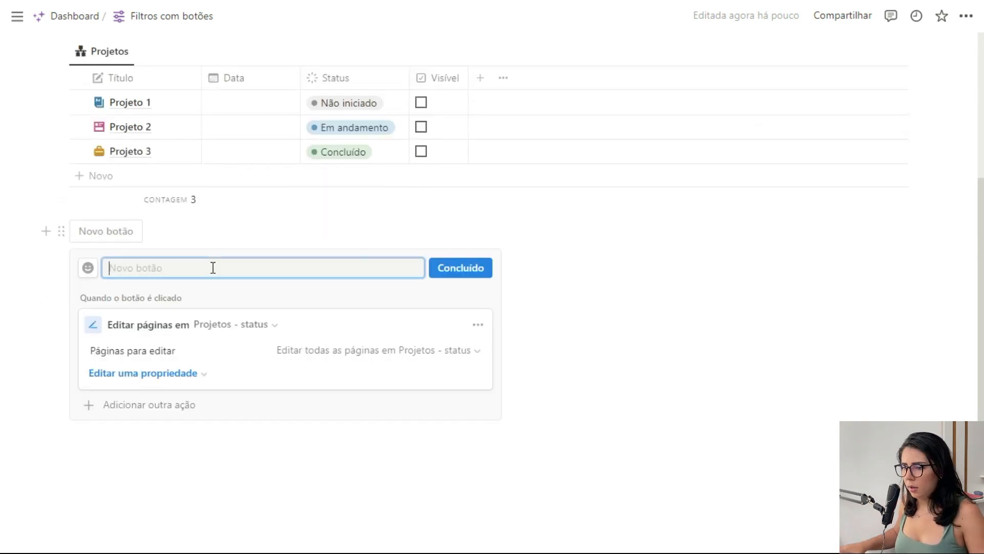
text(Não)
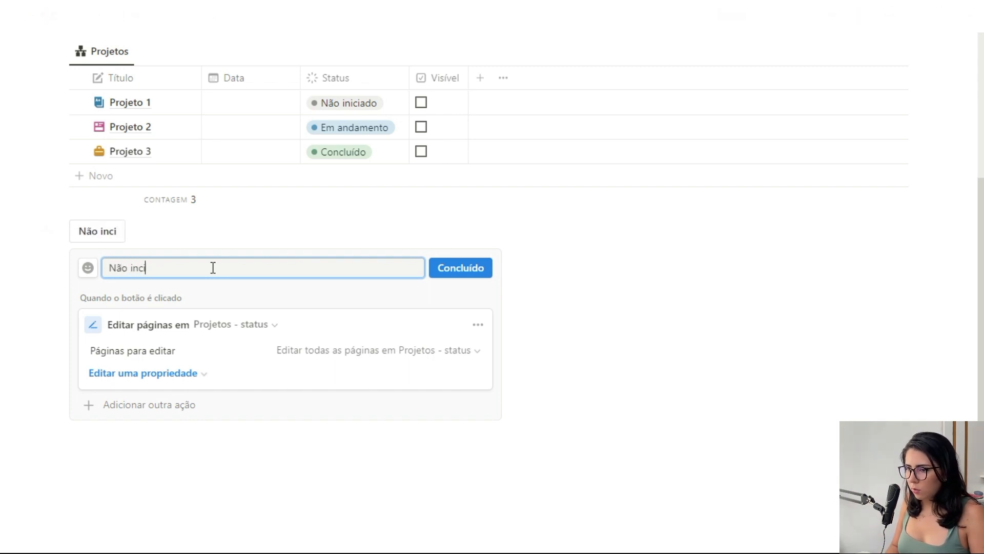
text( iniciado)
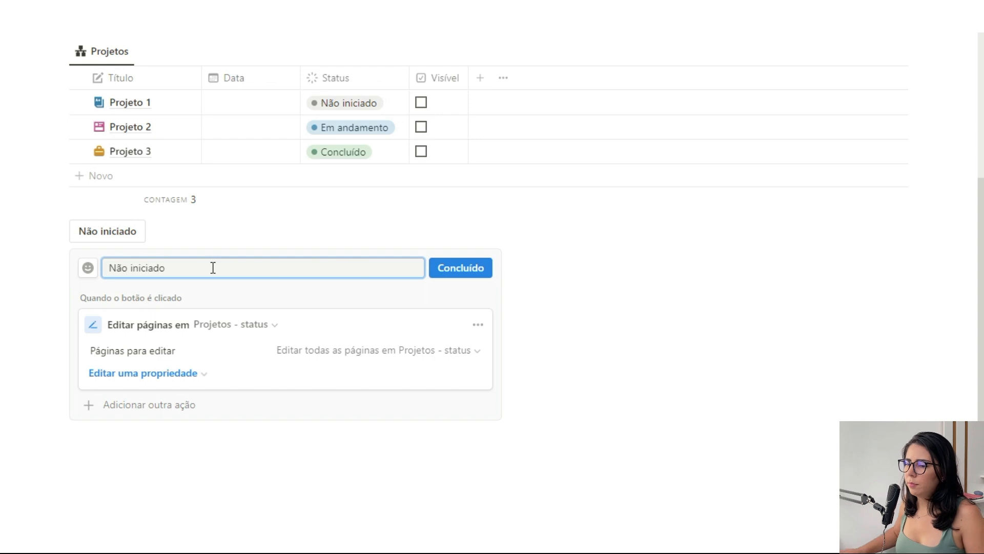
click(87, 269)
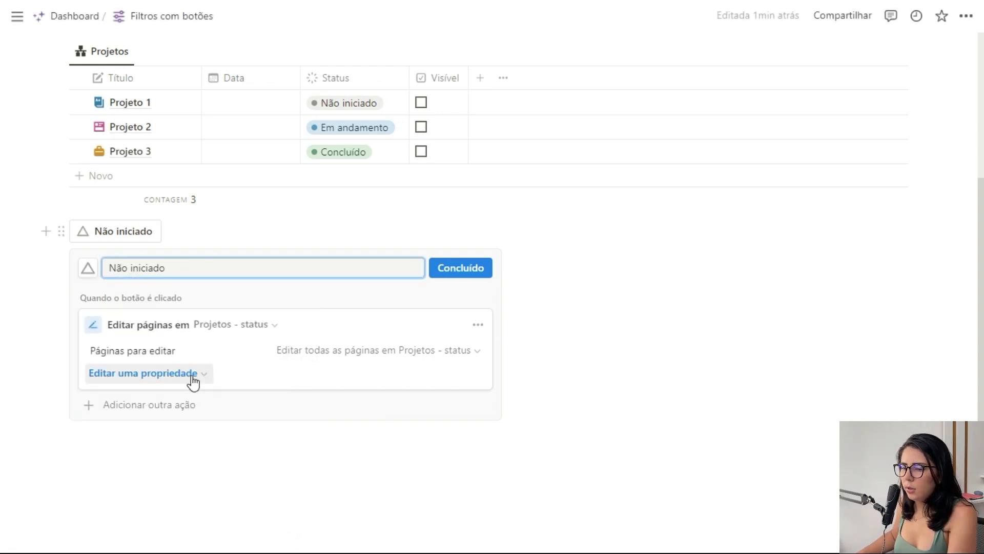
Make the button's edit action set the Visível property to Marcada.
click(199, 378)
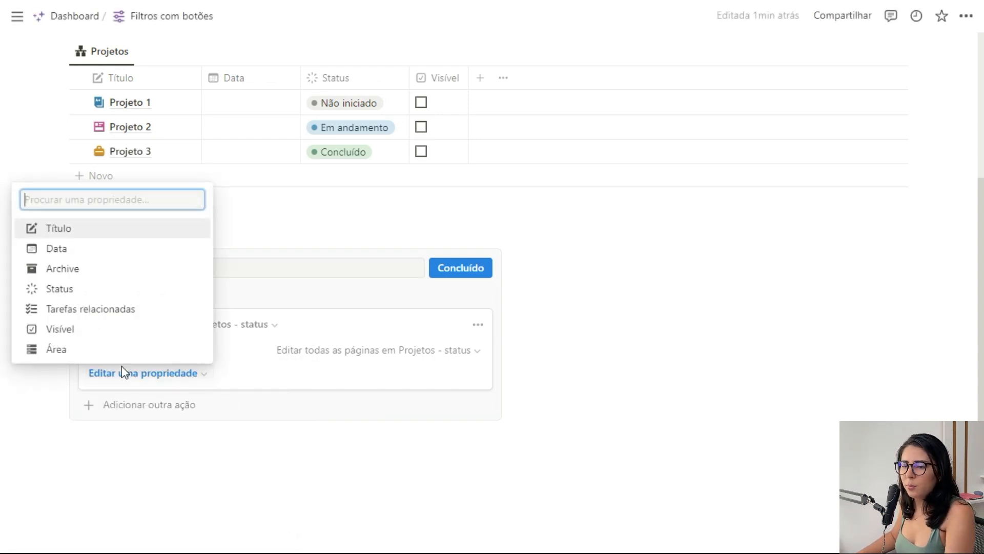
click(75, 329)
click(220, 374)
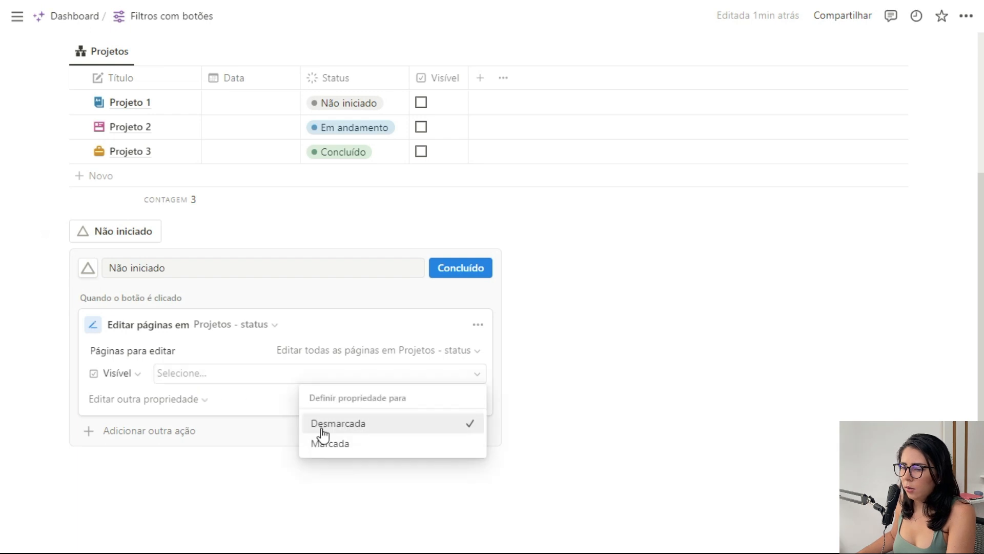
click(330, 444)
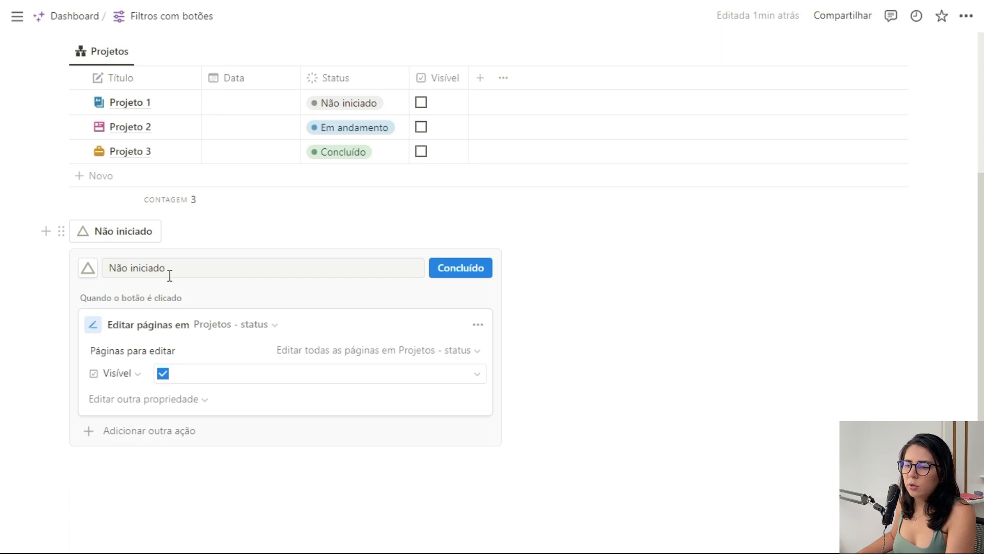
Filter the pages edited by the Não iniciado button's action to those whose Status is Não iniciado.
click(474, 352)
click(231, 387)
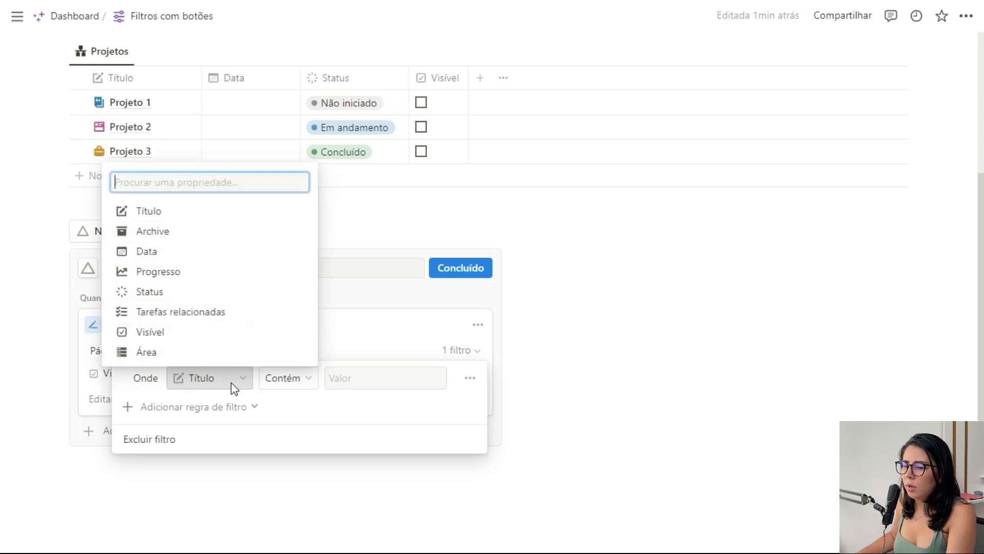
click(154, 292)
click(368, 382)
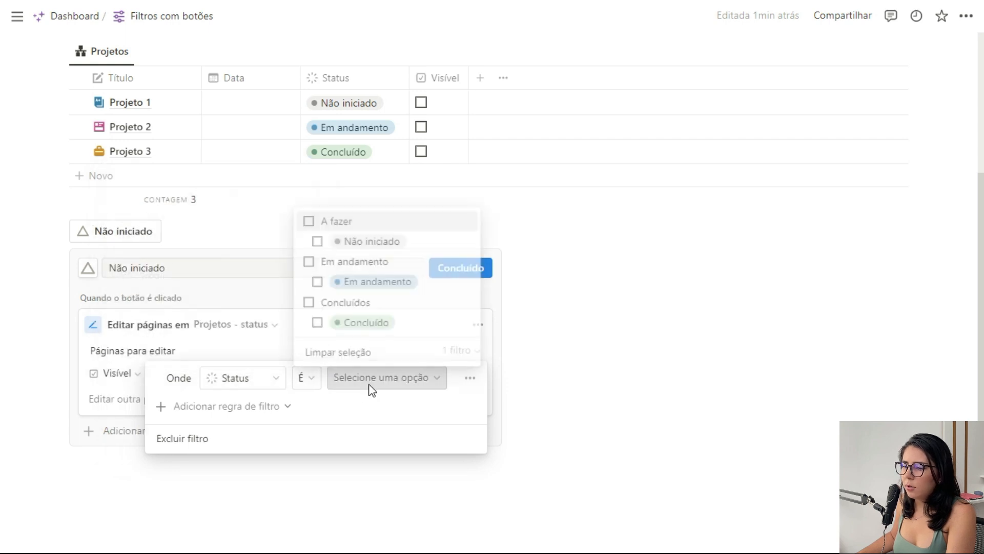
click(318, 241)
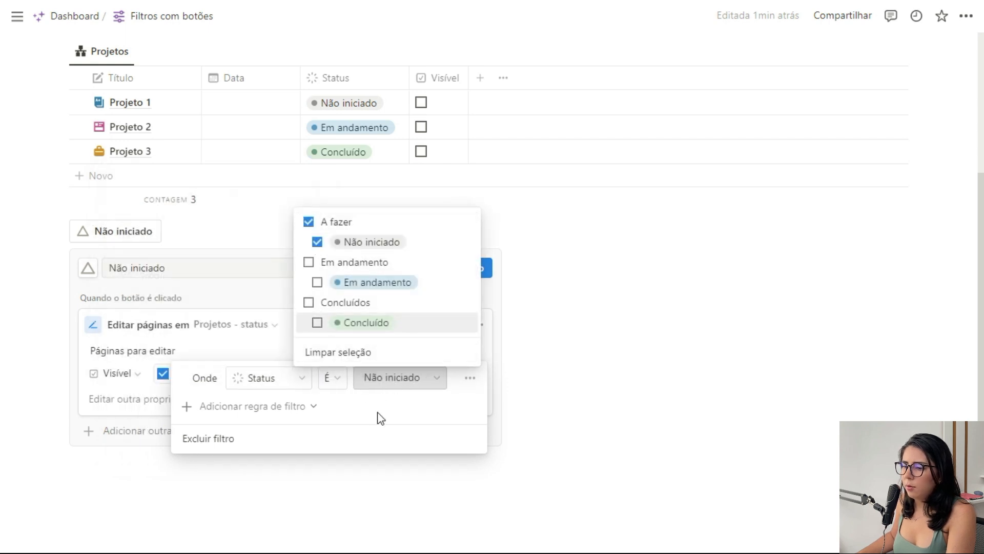
click(362, 340)
click(364, 319)
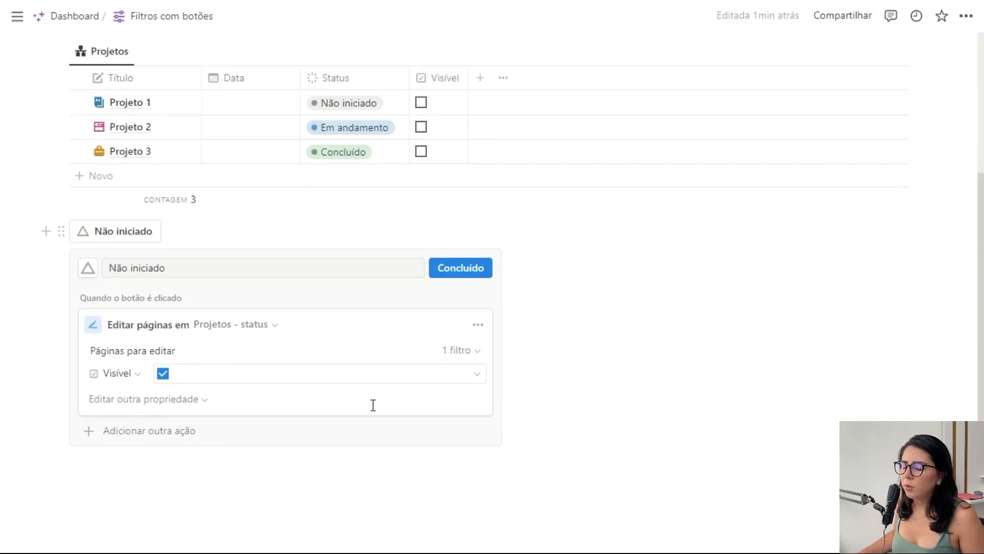
Duplicate the button's edit action and set Visível to Desmarcada in the copy.
click(478, 324)
click(471, 400)
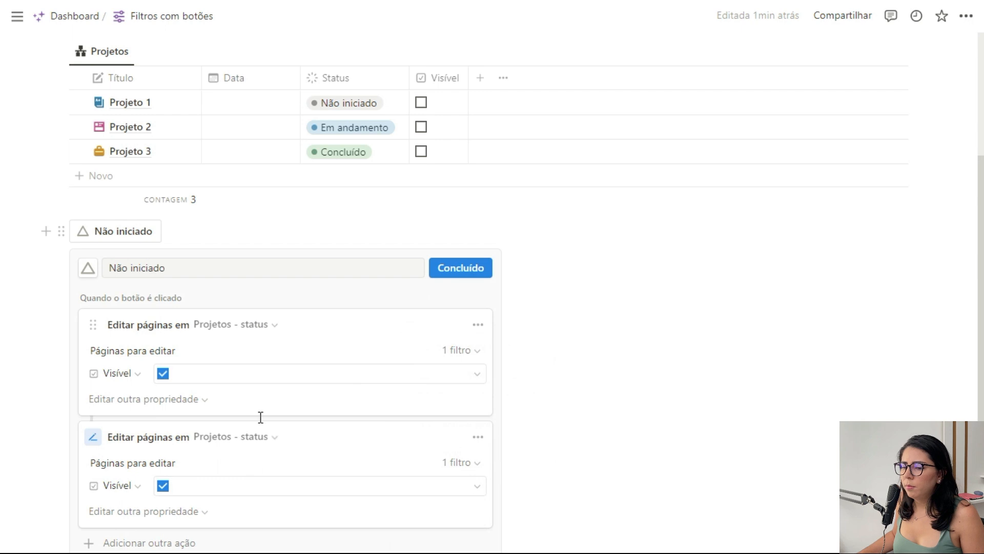
scroll(259, 417, down, 2)
click(257, 415)
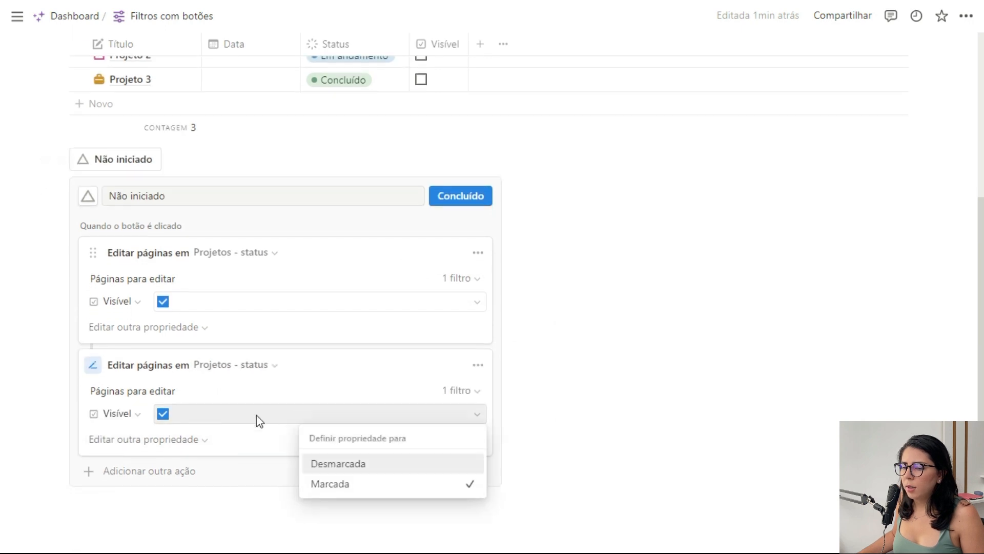
click(369, 466)
Set the second action's Status filter to Em andamento and Concluído only, and save the Não iniciado button.
click(472, 392)
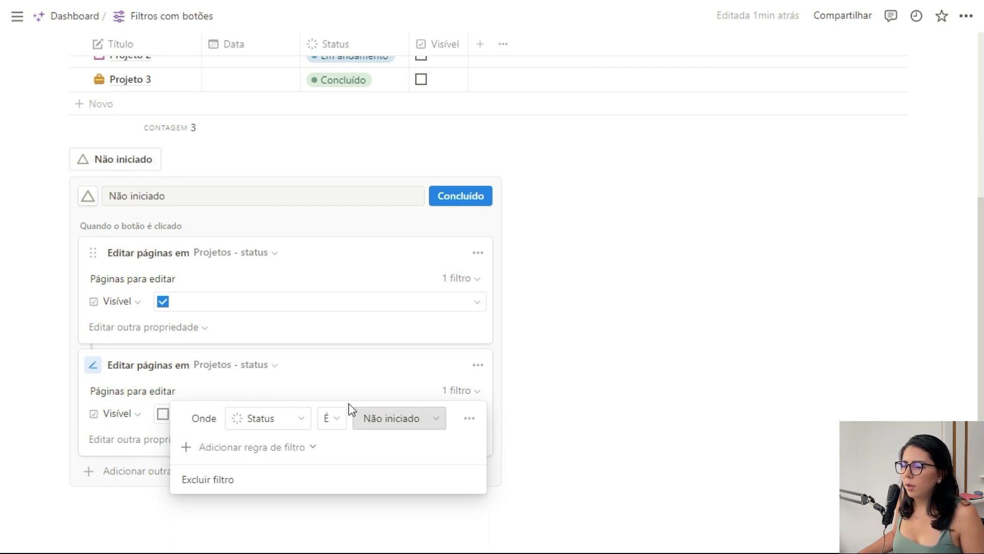
click(395, 418)
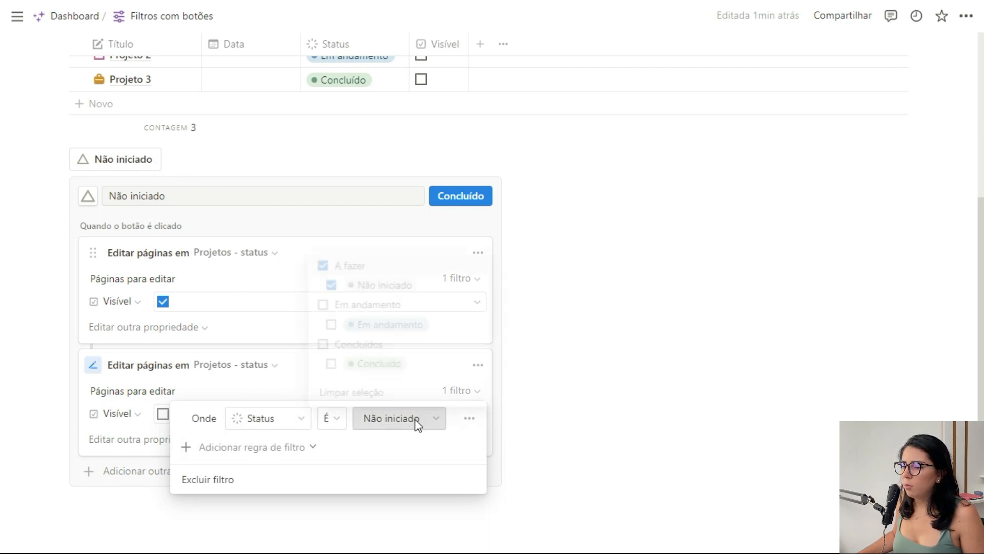
click(329, 282)
click(329, 323)
scroll(287, 389, down, 2)
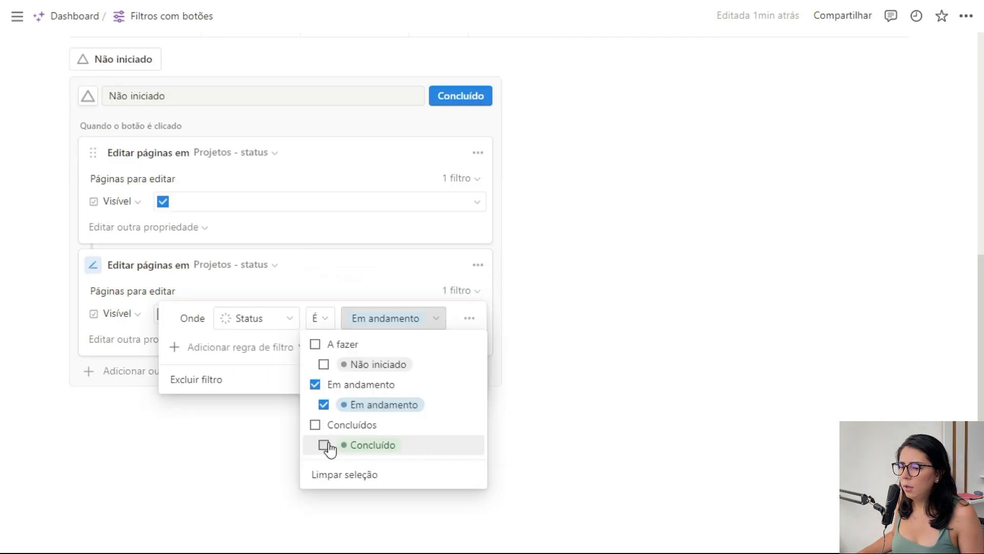
click(324, 445)
click(370, 281)
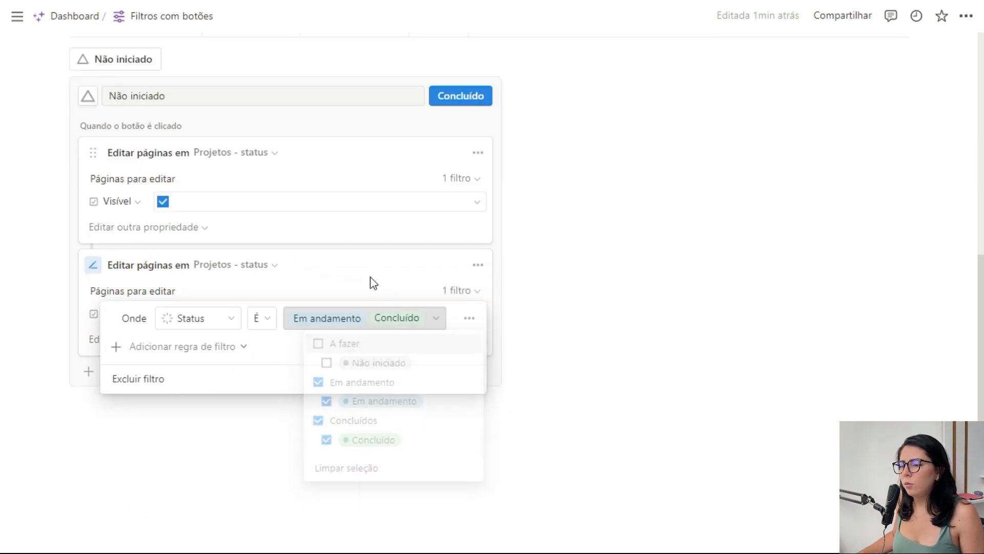
click(395, 270)
click(466, 101)
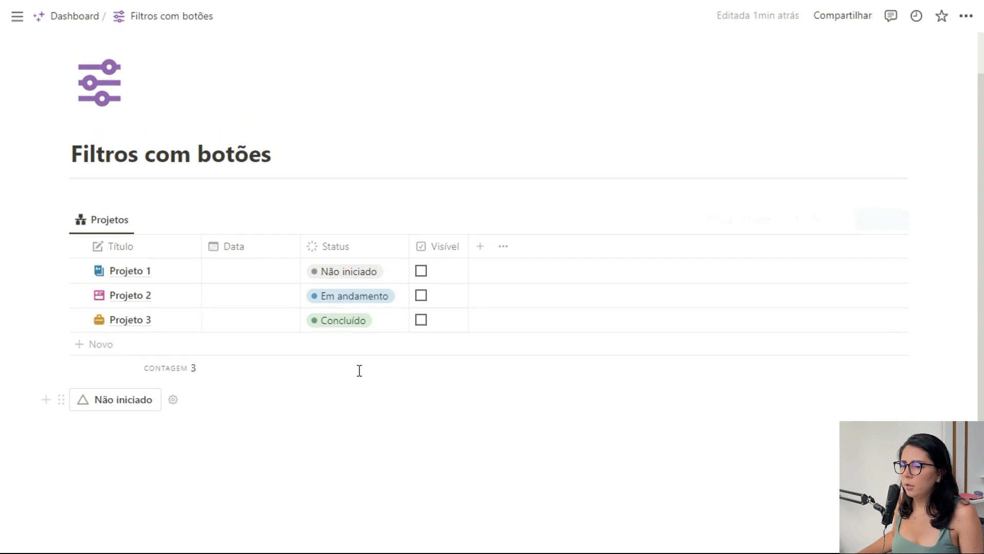
Test the Não iniciado button by running it, marking Projeto 2 as Visível, and running it again.
click(126, 457)
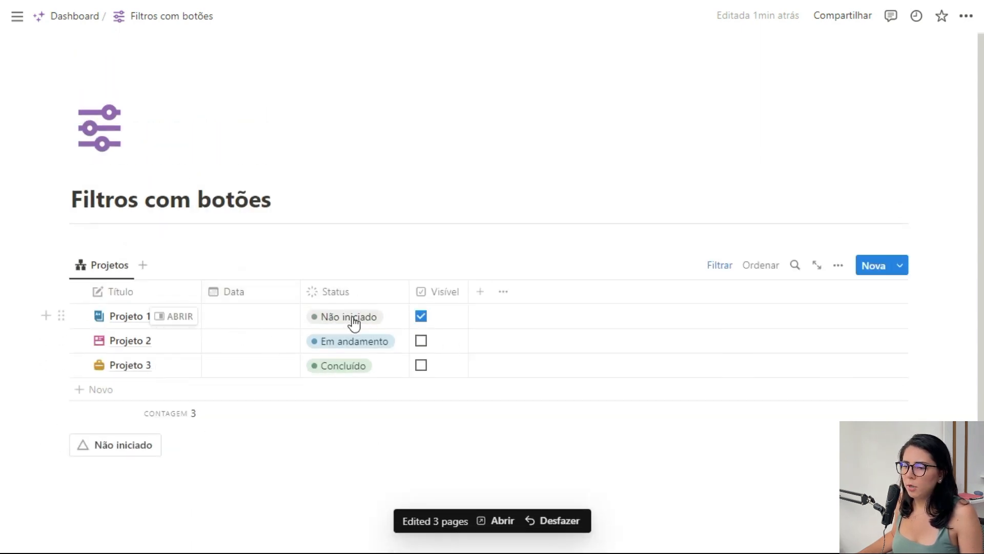
click(421, 341)
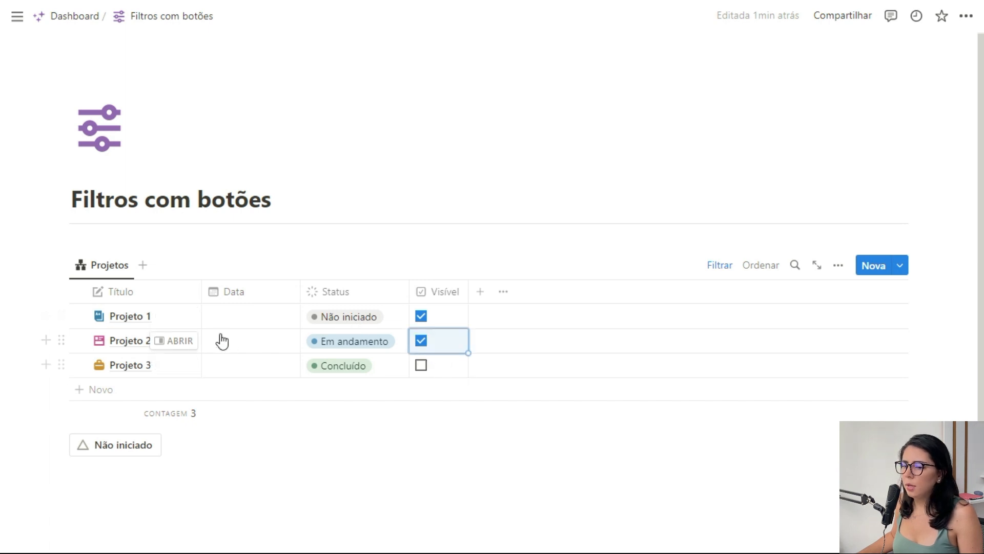
click(122, 449)
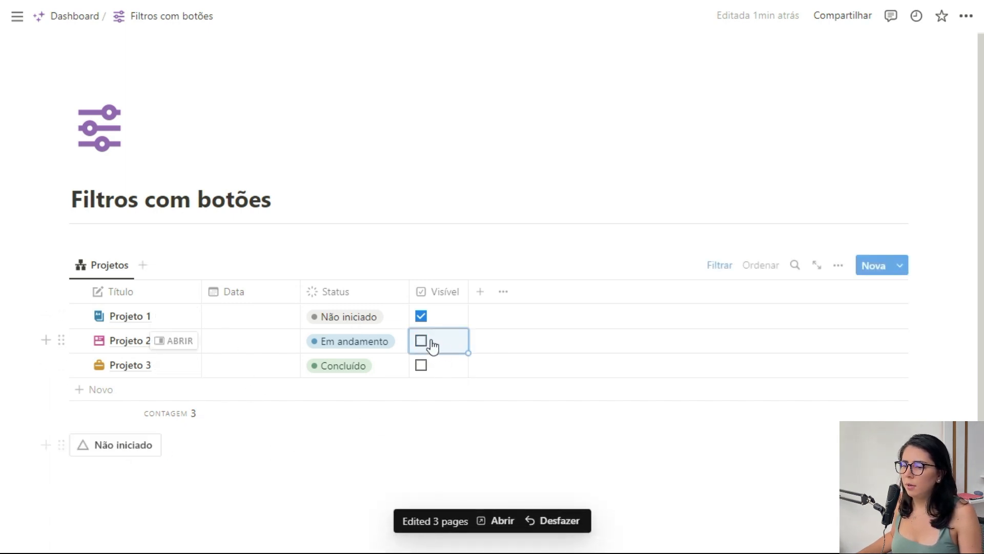
Duplicate the Não iniciado button as Em andamento, with a partly filled triangle icon.
scroll(167, 448, down, 2)
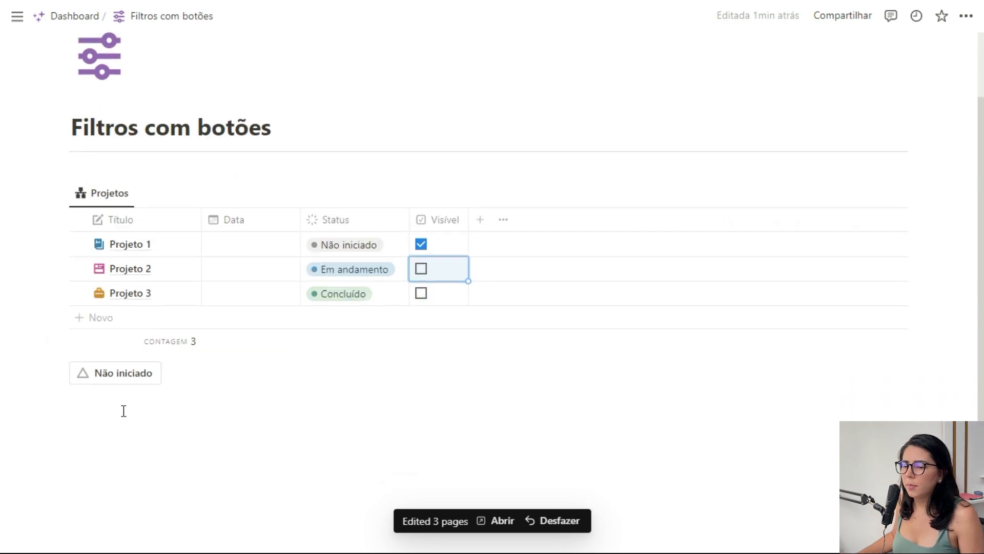
mouse_move(150, 383)
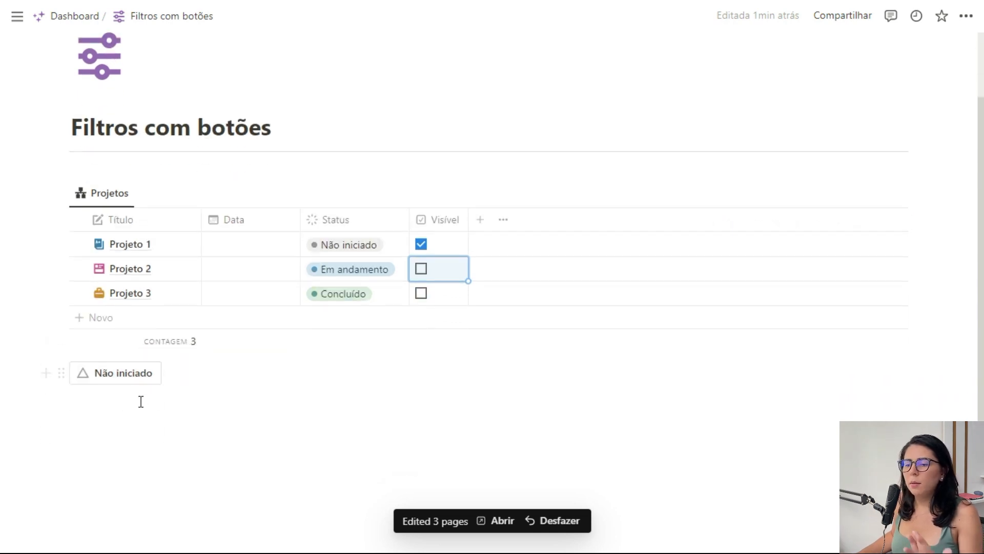
click(61, 373)
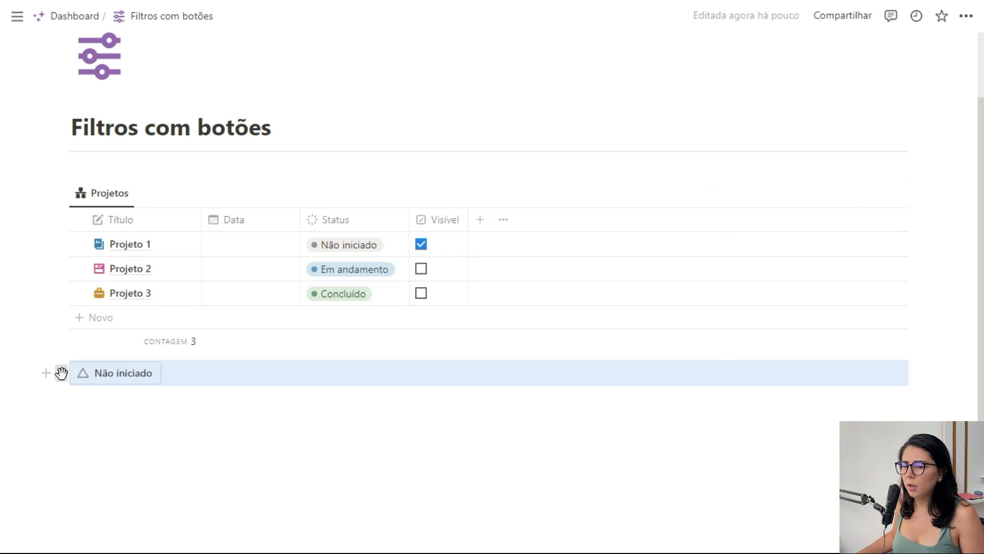
click(123, 338)
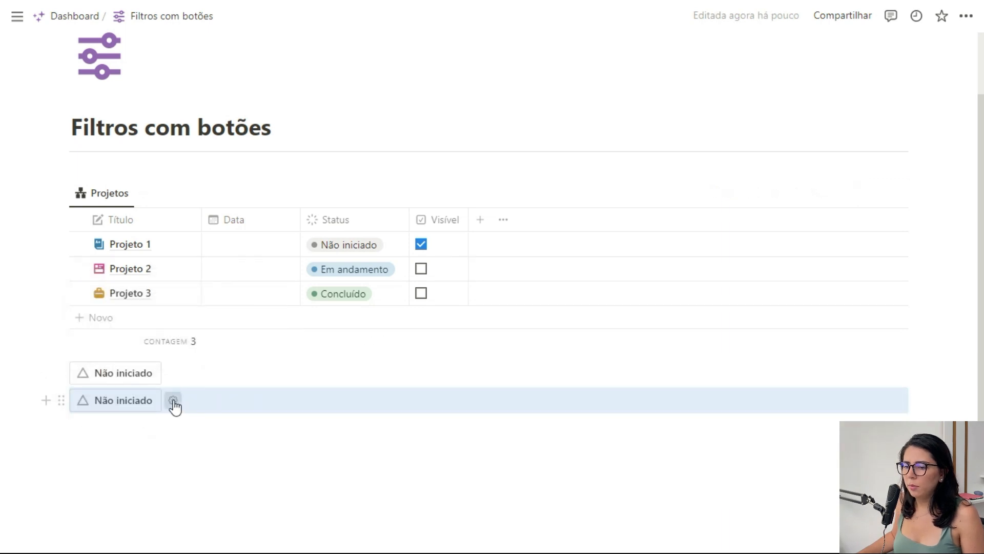
click(173, 402)
double_click(157, 437)
text(E)
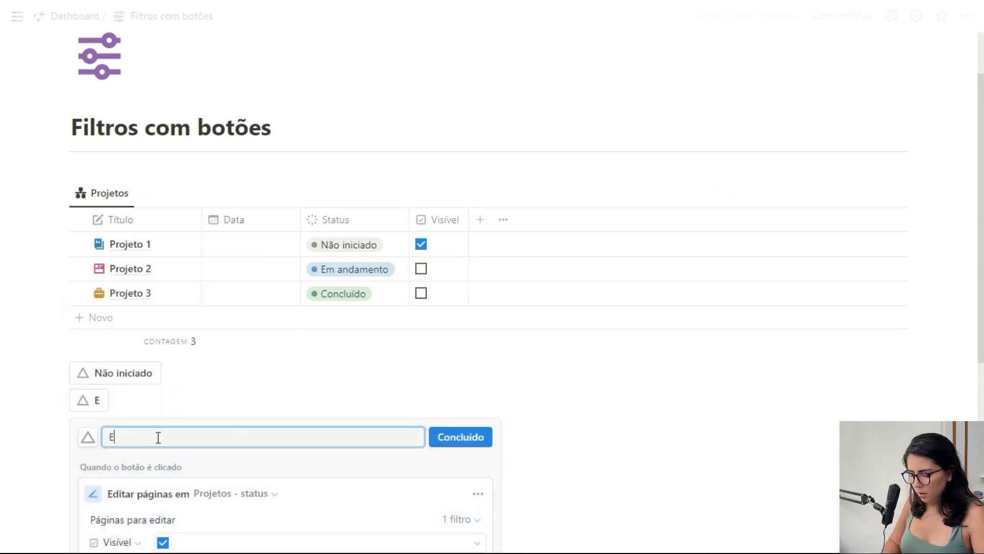
text(m andamento)
Set the Status filter of the Em andamento button's first action to Em andamento only.
scroll(459, 374, down, 3)
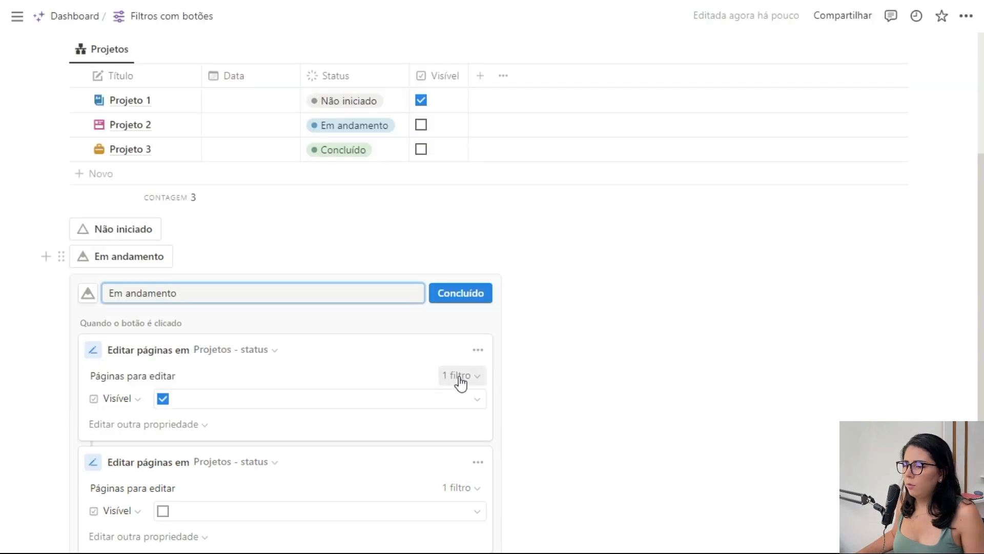
click(459, 374)
click(400, 403)
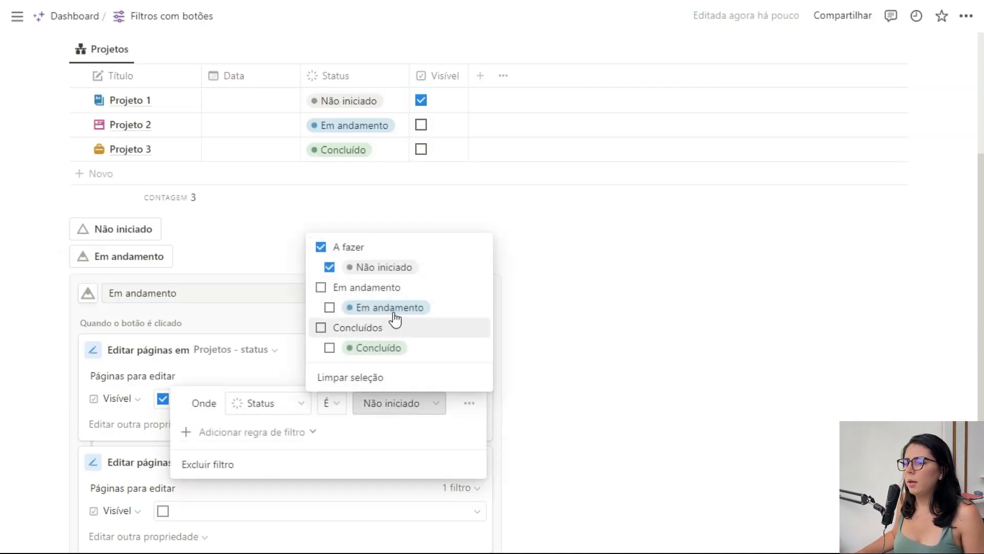
click(330, 307)
click(329, 267)
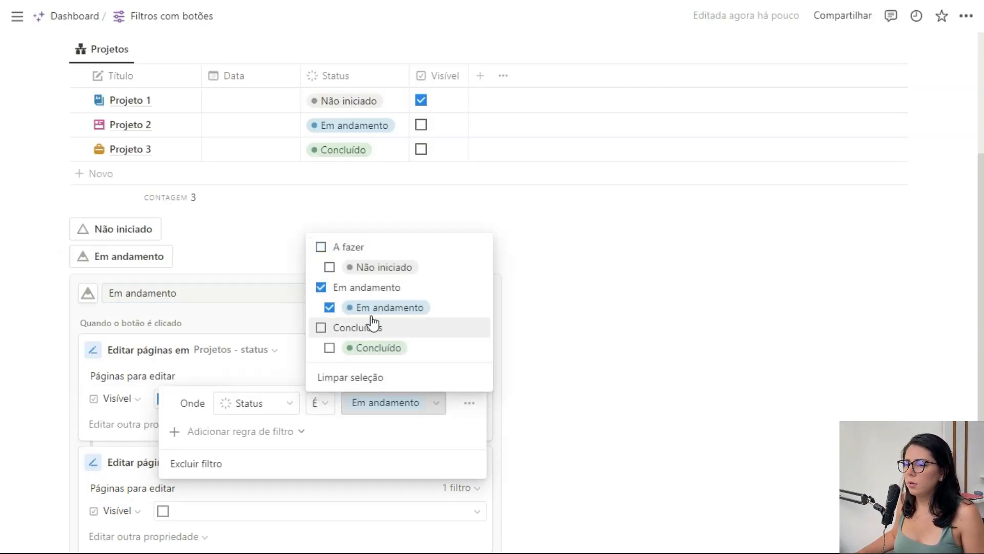
click(256, 369)
click(260, 368)
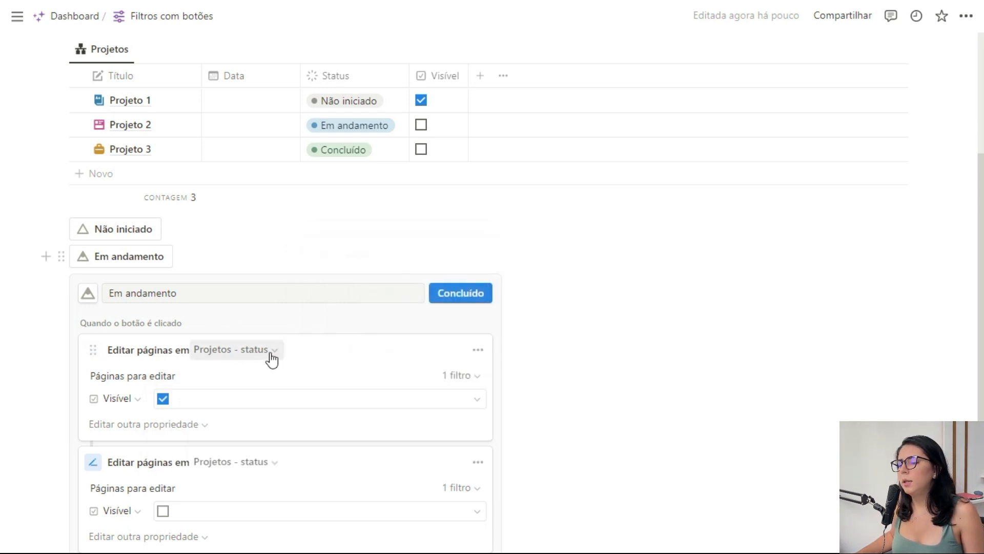
Set the Status filter of the Em andamento button's second action to Não iniciado and Concluído.
scroll(277, 355, down, 1)
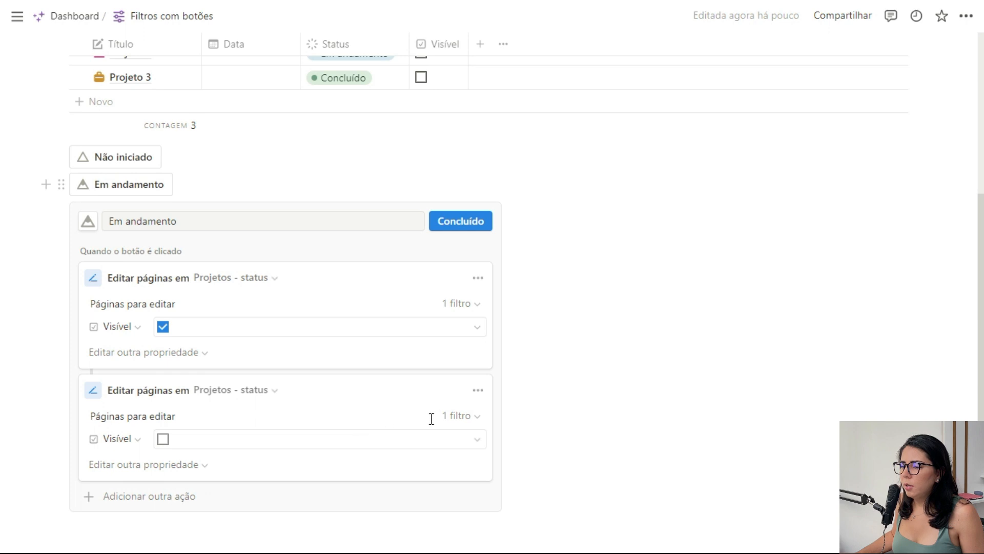
click(459, 416)
click(406, 443)
click(295, 307)
click(296, 348)
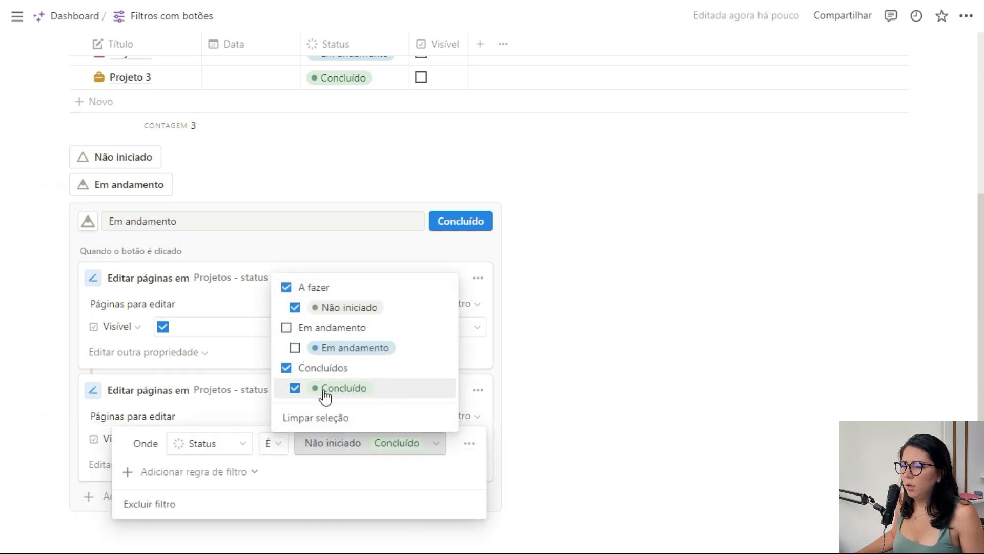
click(228, 412)
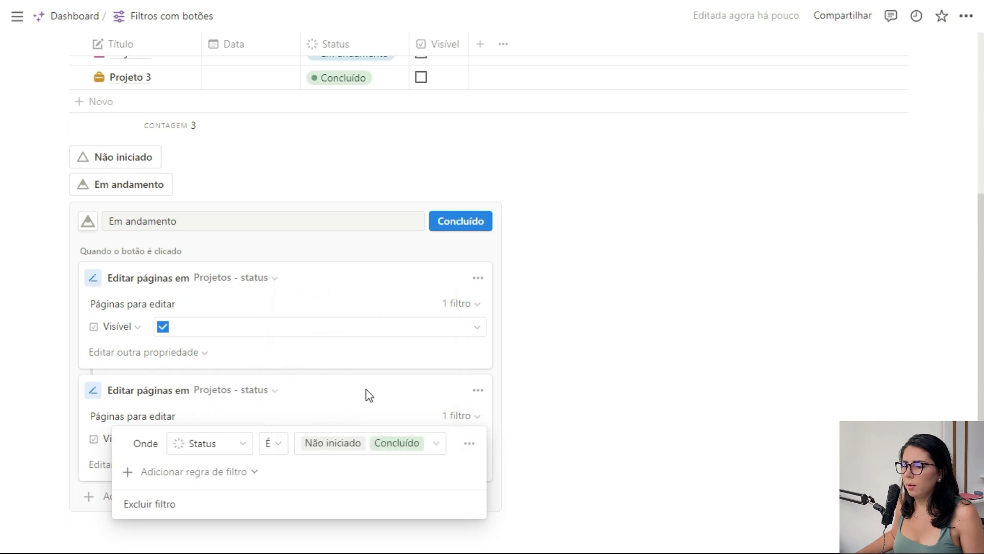
click(389, 392)
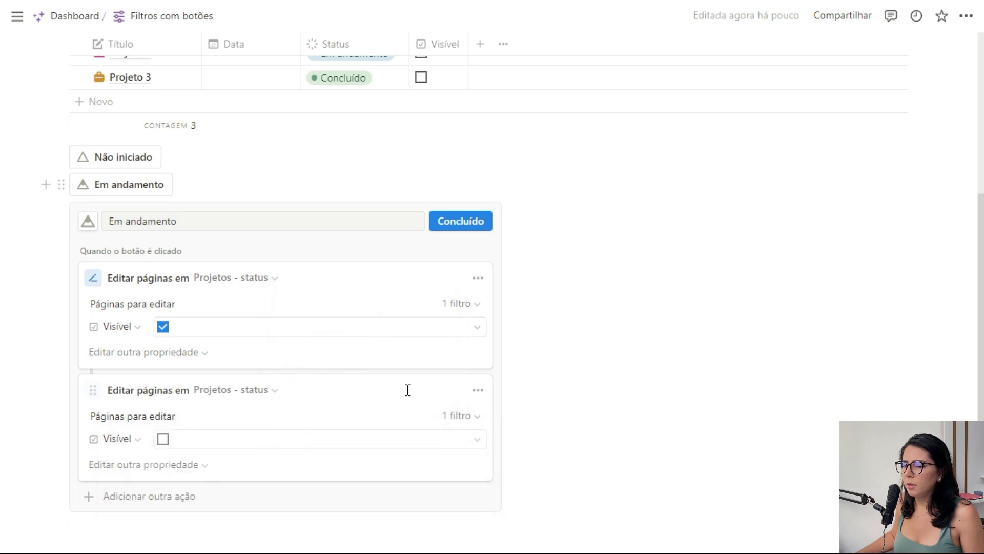
Save the Em andamento button and run it on the projects table.
click(473, 224)
click(131, 384)
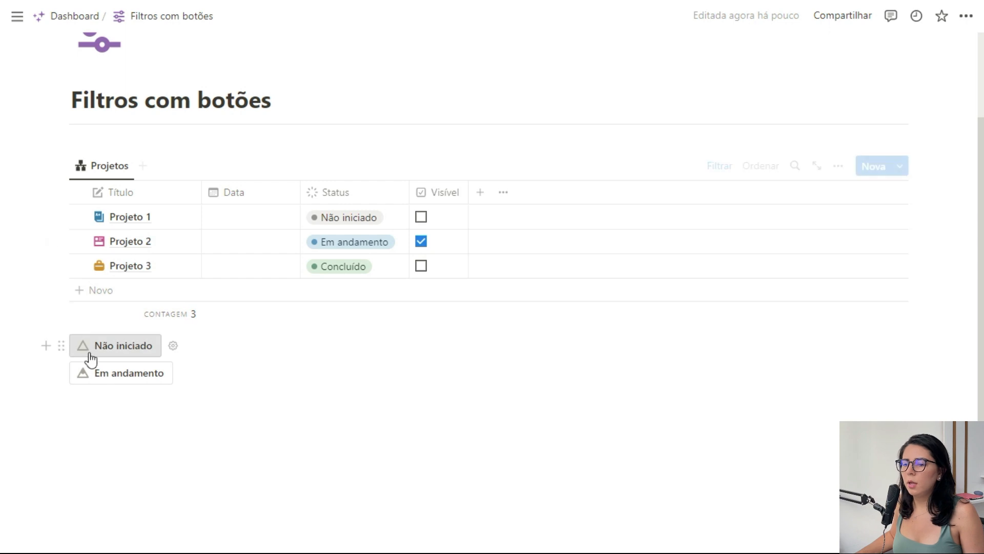
Duplicate the Em andamento button as Concluído, with a solid triangle icon.
click(62, 373)
click(118, 347)
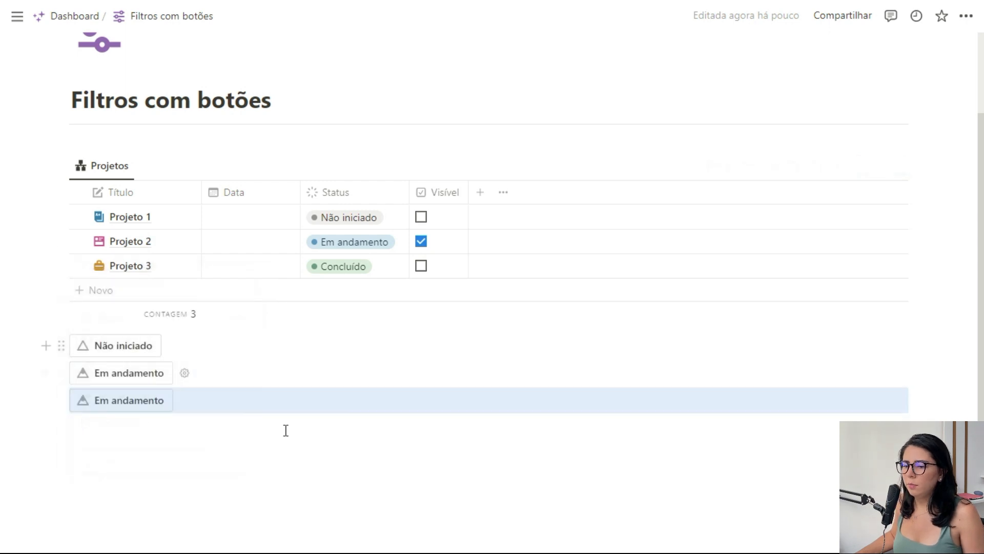
click(185, 400)
triple_click(225, 440)
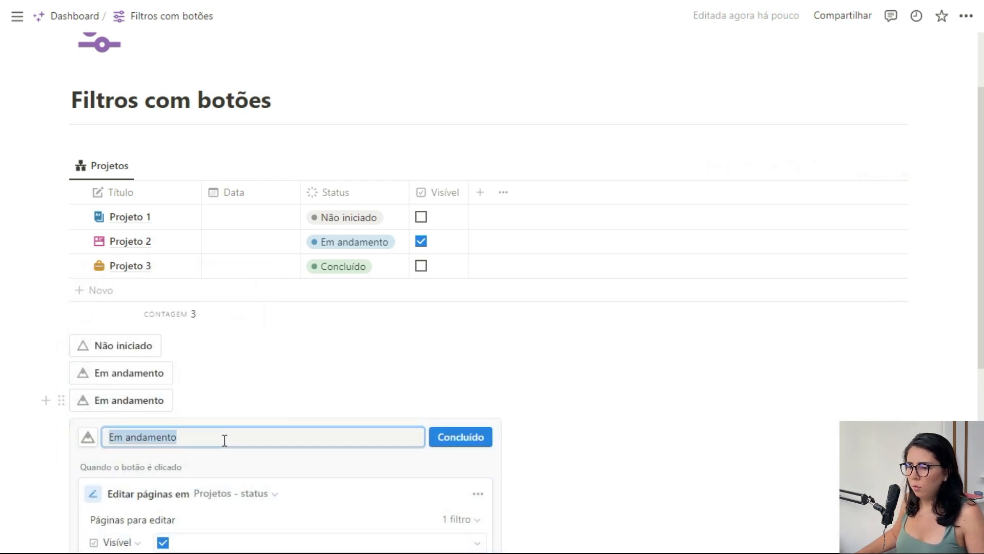
text(Concluído)
Set the Status filter of the Concluído button's first action to Concluído only.
scroll(473, 325, down, 4)
click(464, 305)
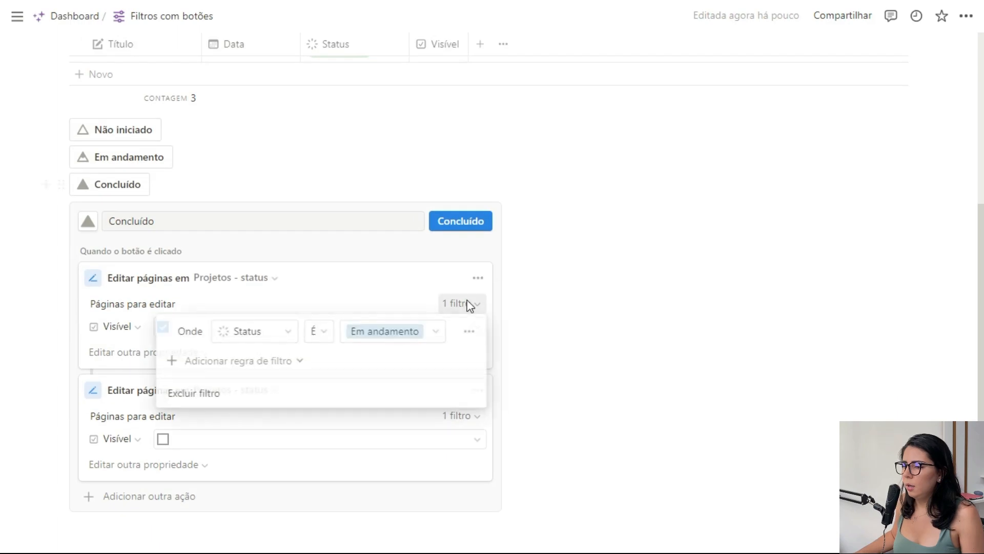
click(315, 357)
click(315, 398)
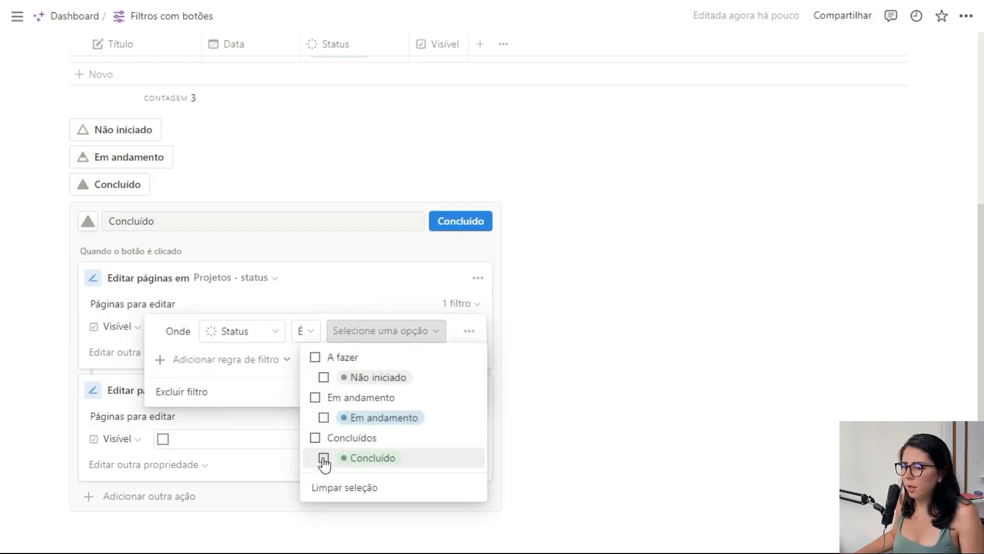
click(323, 458)
click(380, 279)
click(380, 280)
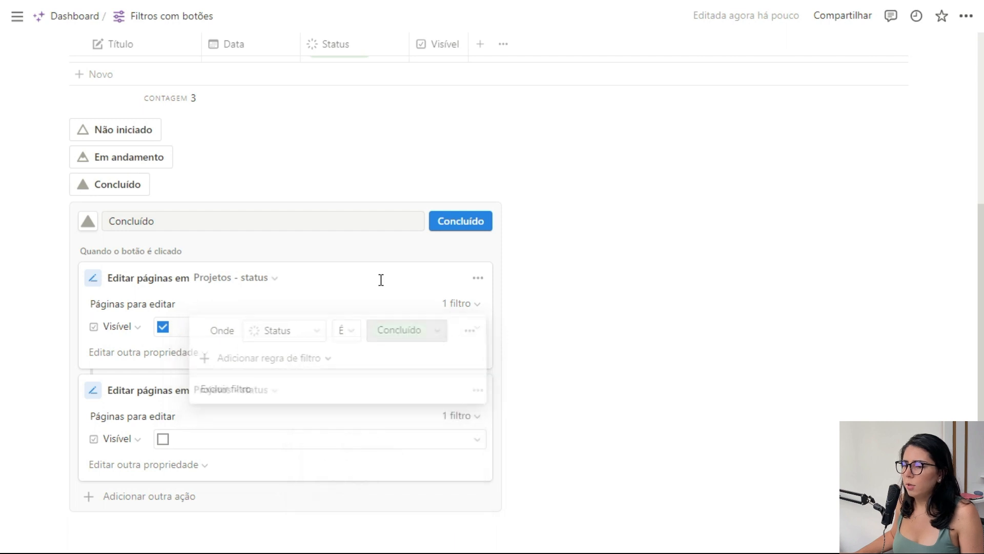
Set the Status filter of the Concluído button's second action to Não iniciado and Em andamento.
click(454, 420)
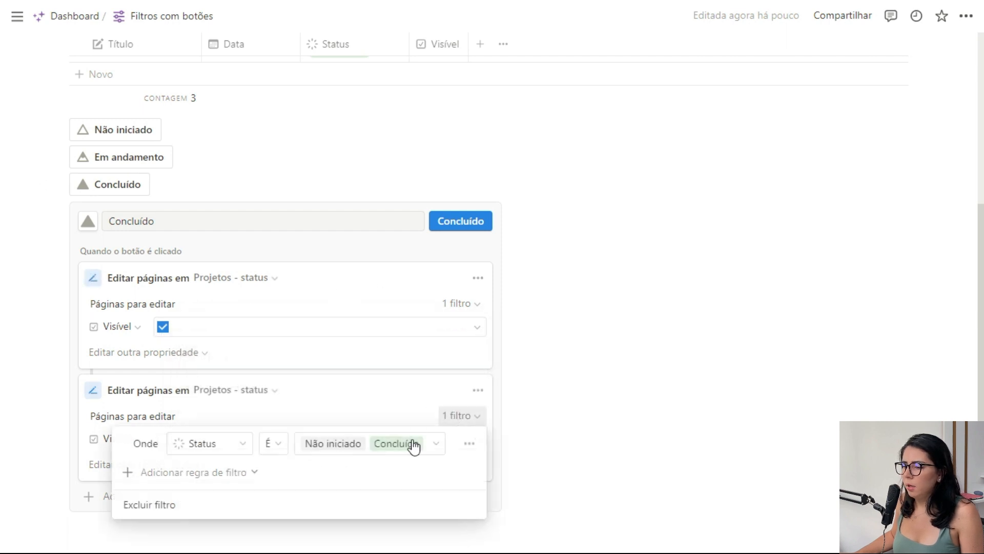
click(410, 443)
click(300, 350)
click(300, 388)
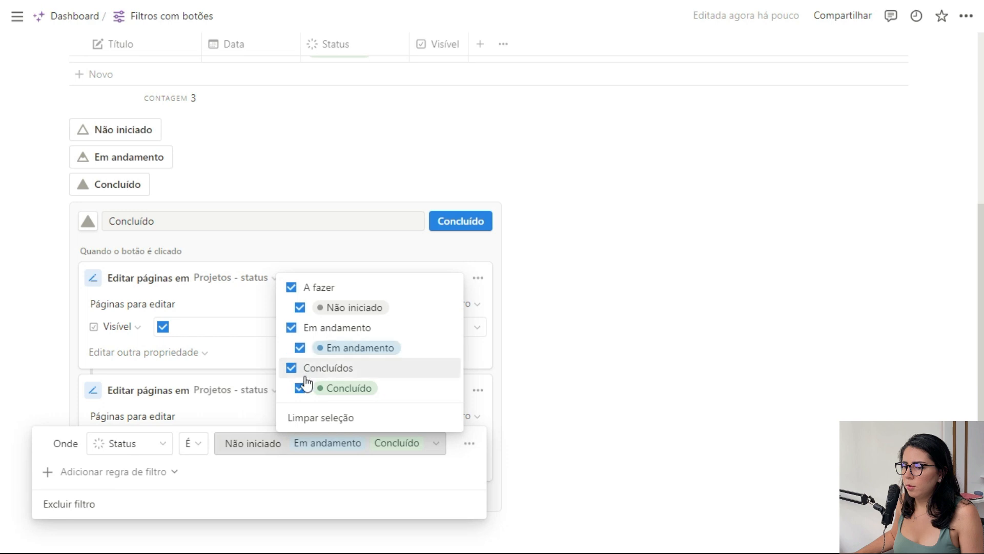
click(359, 259)
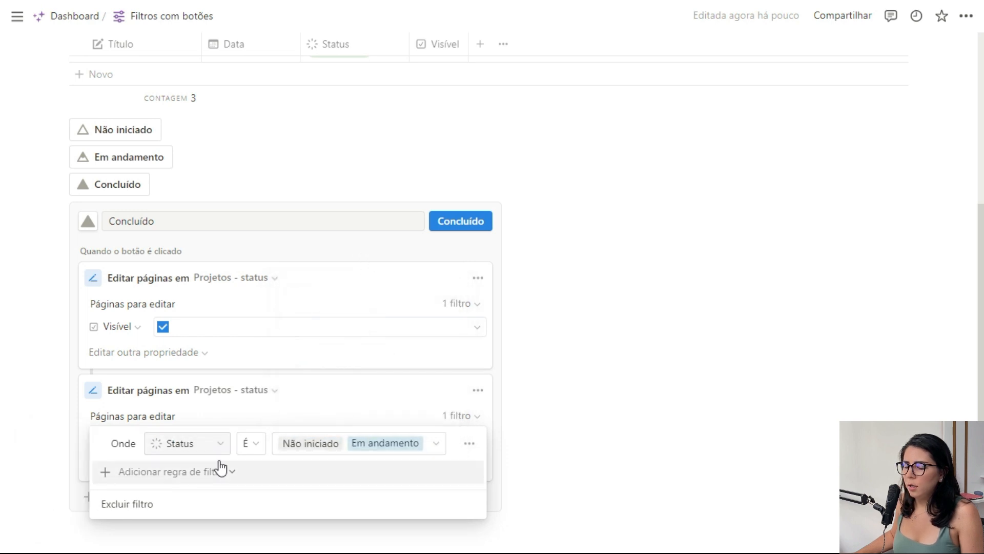
click(286, 405)
Save the Concluído button and test the status buttons on the projects table.
click(461, 223)
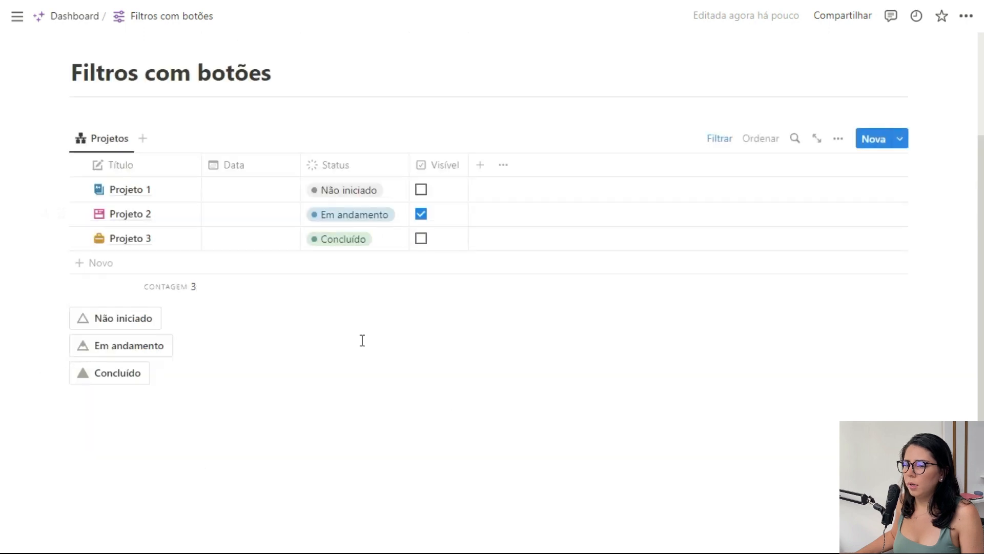
click(128, 324)
click(149, 348)
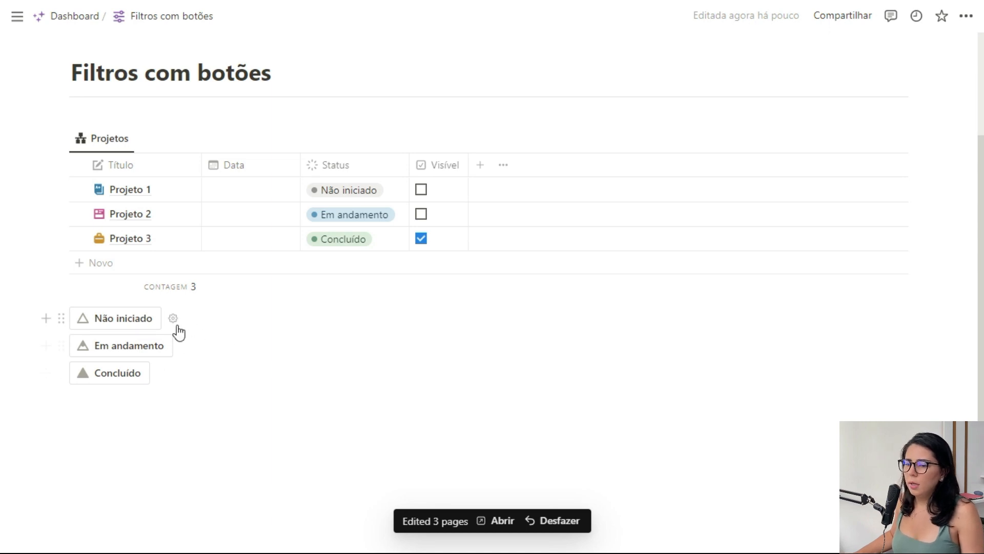
Reorder the Não iniciado button's actions so that unticking Visível comes before ticking it, and save the button.
click(175, 320)
scroll(303, 356, down, 4)
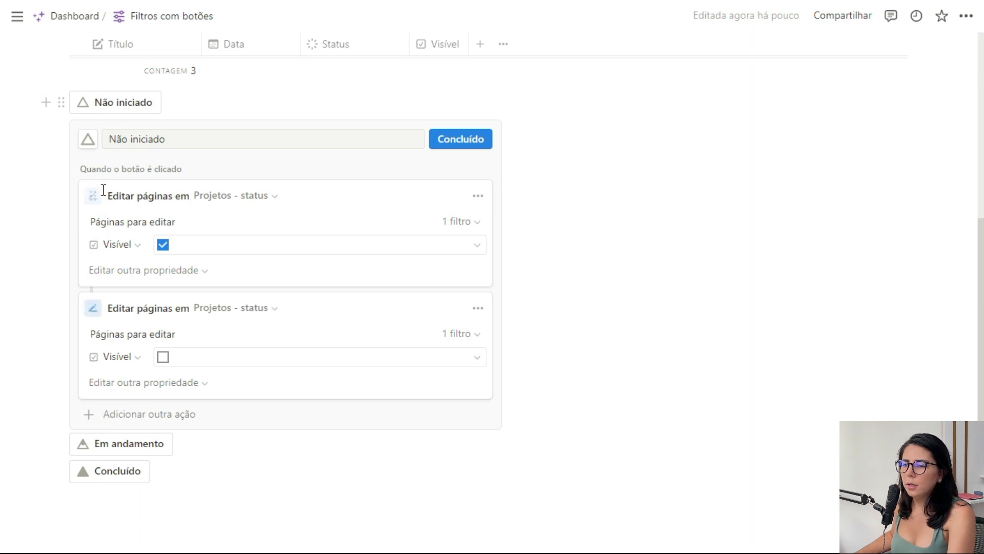
drag(92, 304, 102, 201)
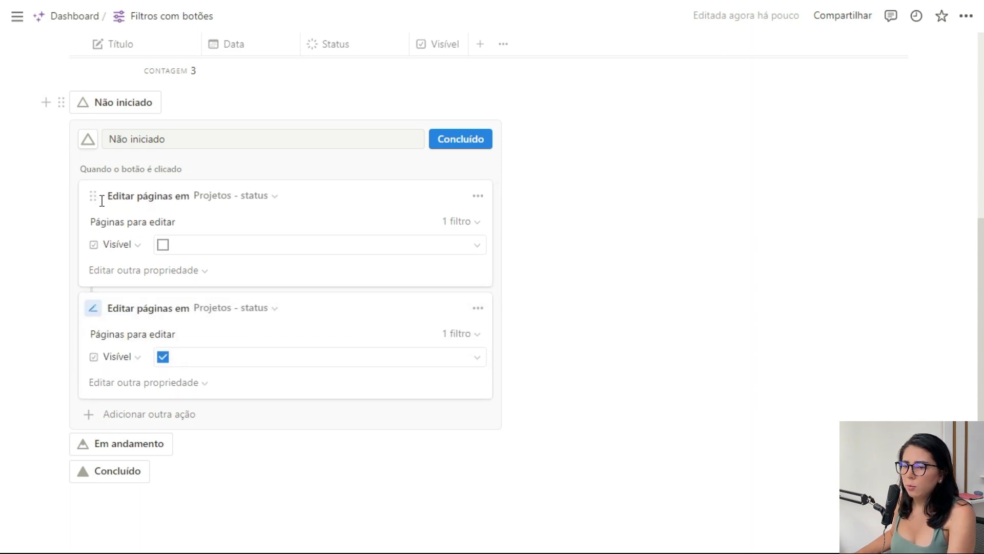
click(454, 145)
Move the Em andamento button's Visível-unticking action above its ticking action and save the button.
click(184, 345)
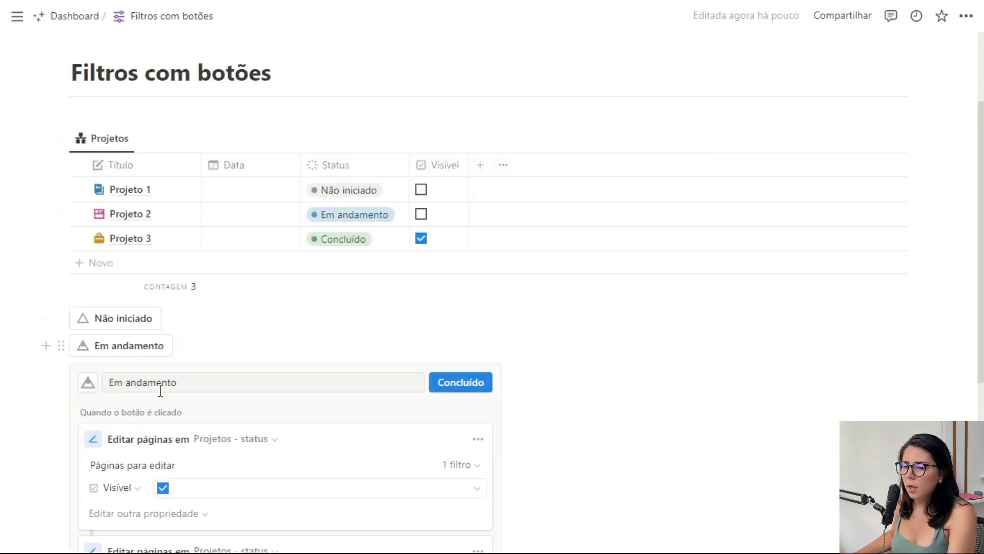
scroll(160, 390, down, 3)
drag(93, 408, 109, 297)
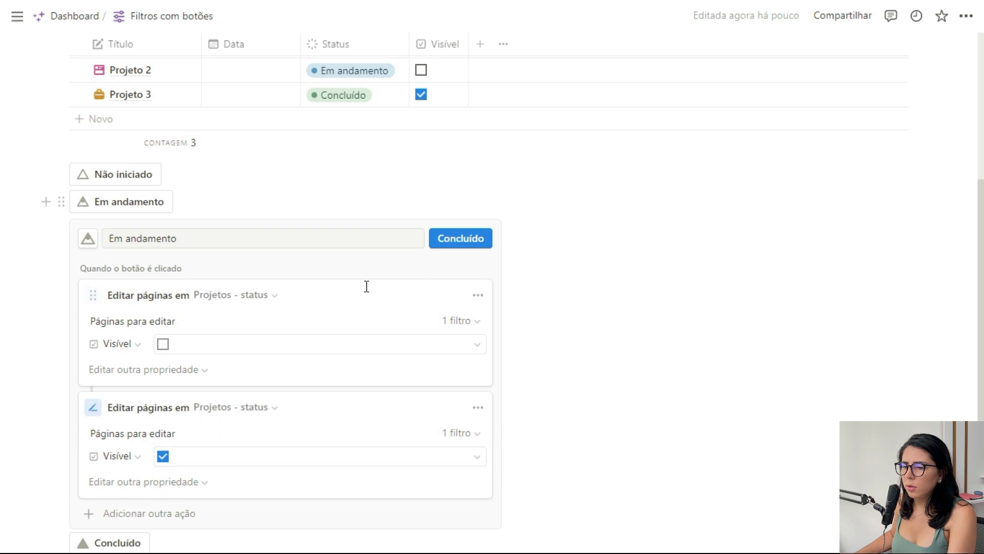
click(477, 245)
Move the Concluído button's Visível-unticking action above its ticking action and save the button.
click(159, 378)
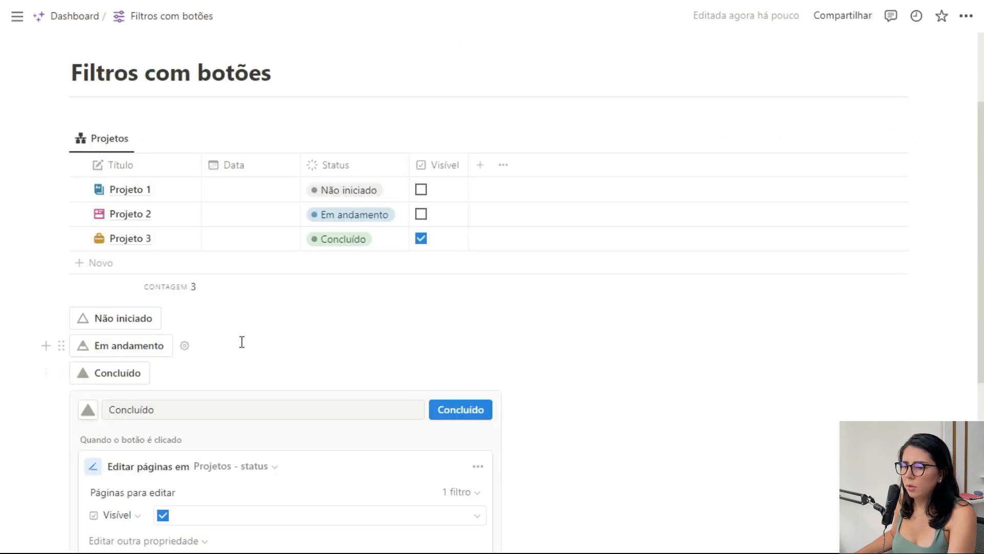
scroll(101, 388, down, 4)
drag(88, 368, 110, 259)
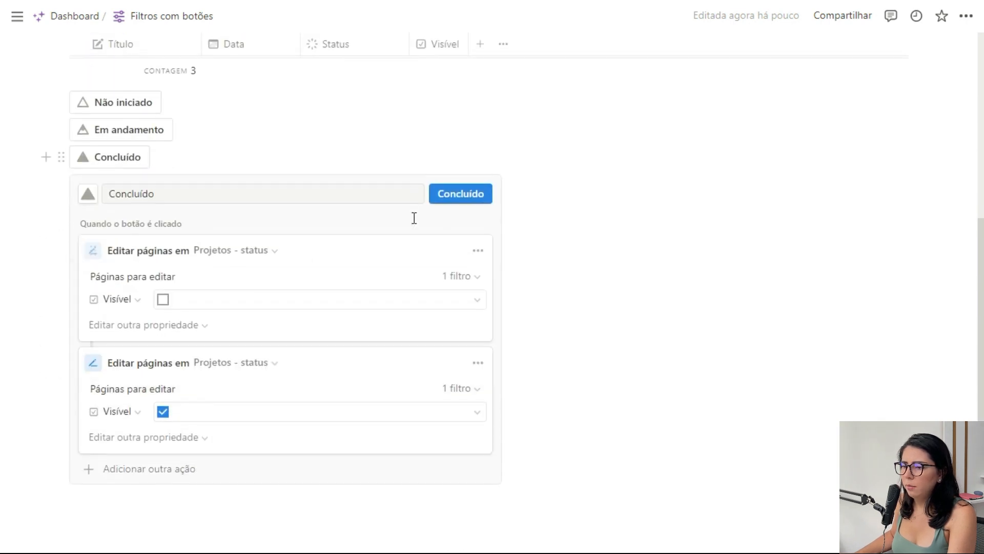
click(446, 200)
Run the Não iniciado, Em andamento and Concluído buttons in turn to test the reordered actions.
click(132, 391)
click(119, 424)
click(121, 444)
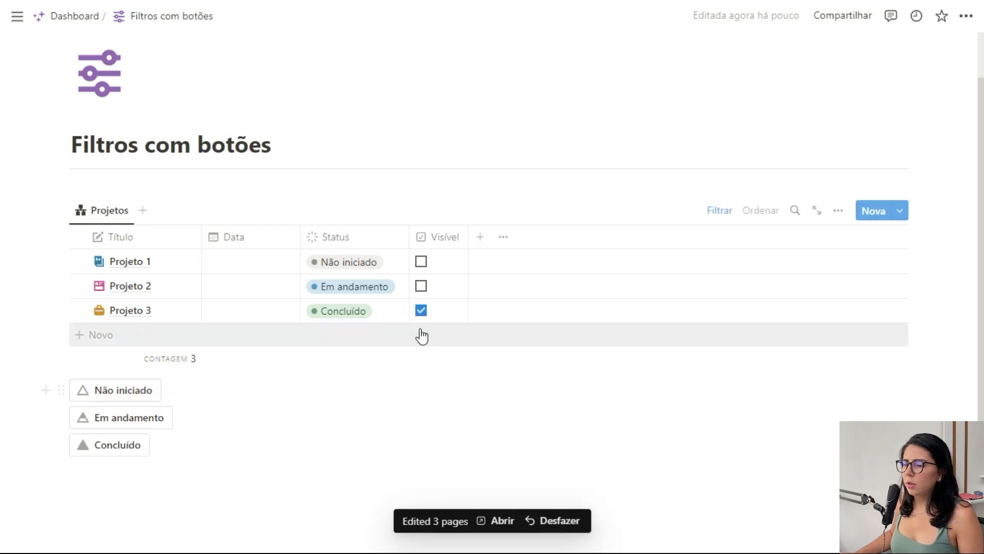
Filter the Projetos view to pages with Visível set to Marcadas, and run the Em andamento button.
click(720, 211)
click(235, 243)
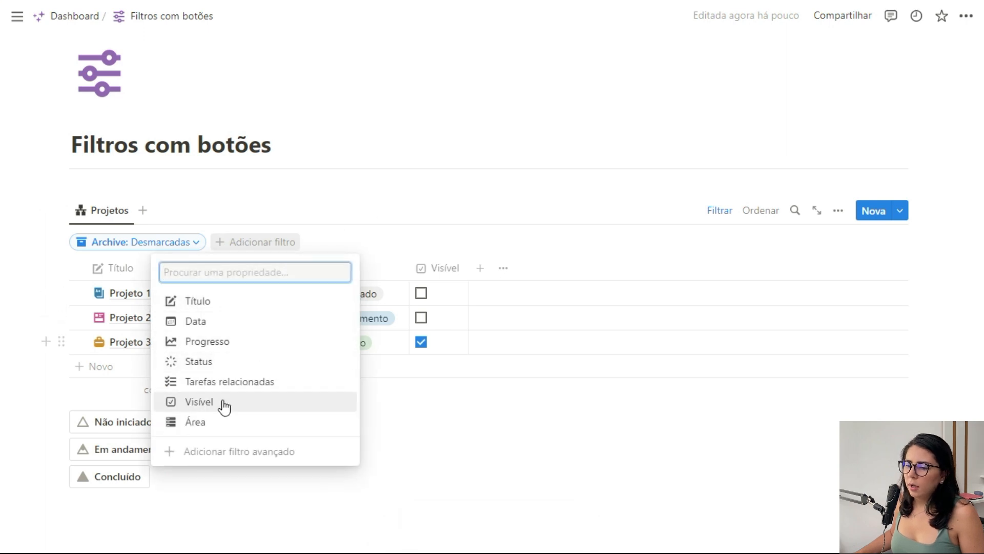
click(221, 405)
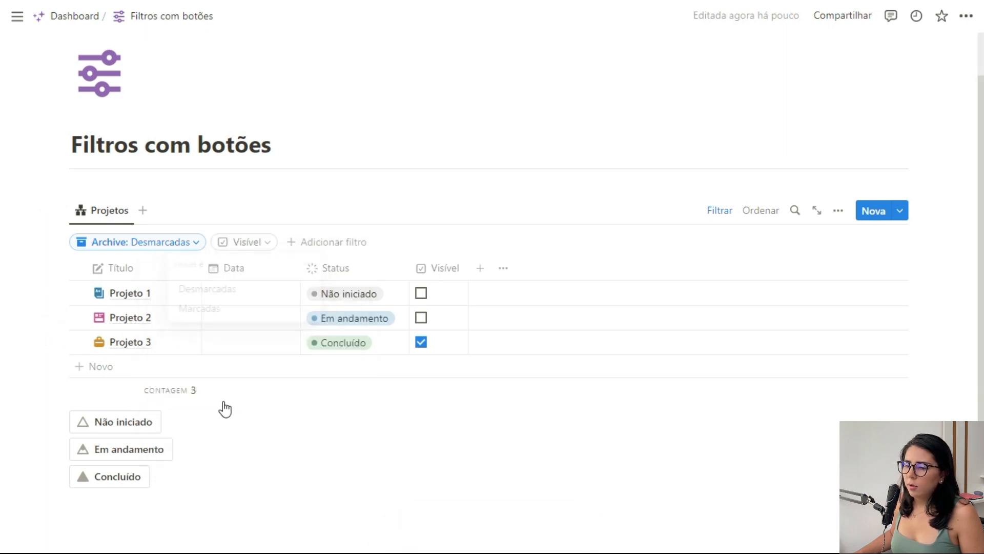
click(215, 317)
click(718, 211)
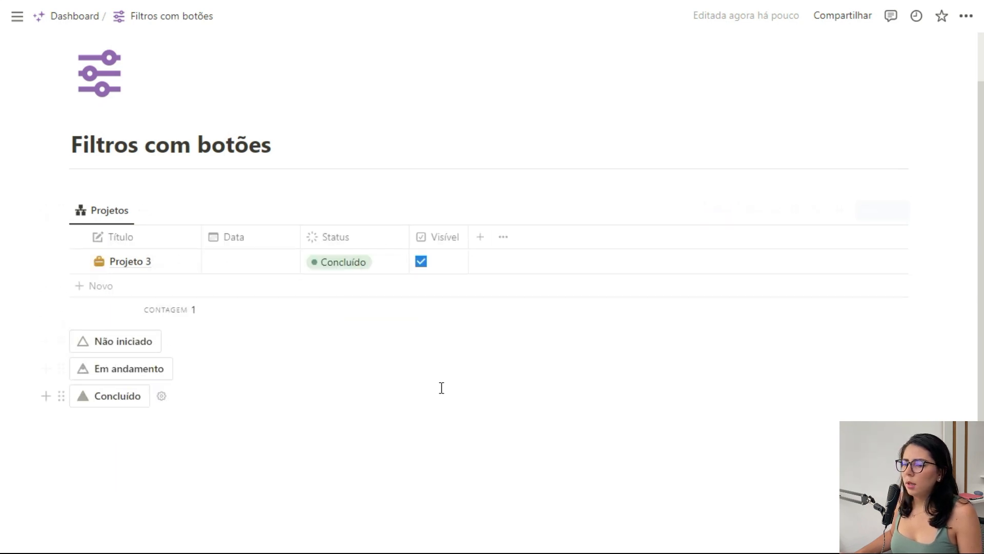
click(126, 376)
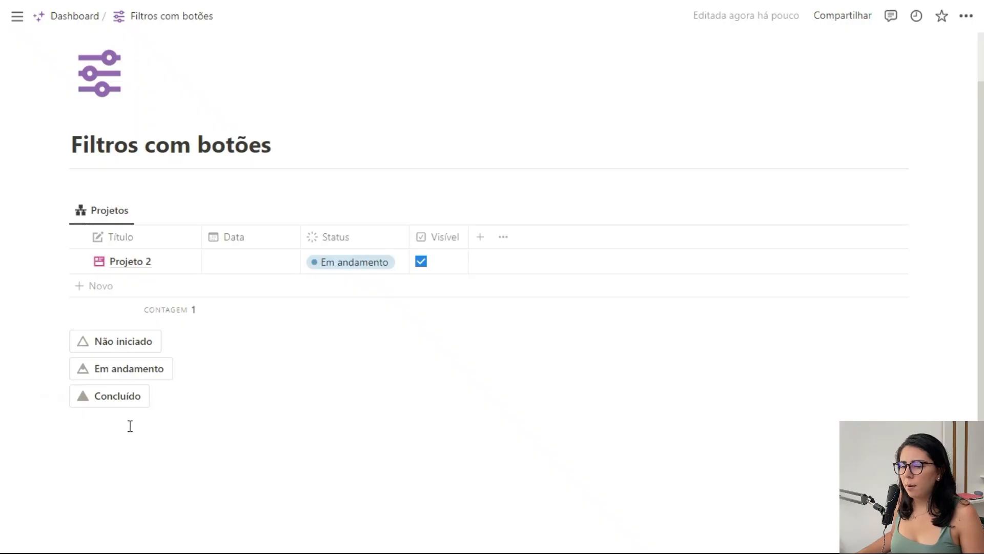
Add a button named Todos os projetos below the others, with an edit-pages action and a triangle outline icon.
text(/but)
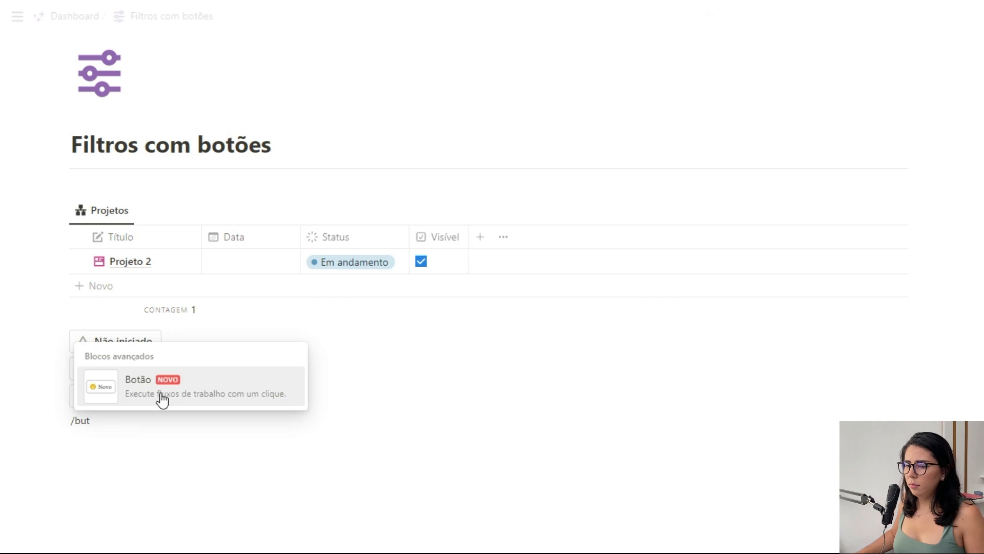
click(162, 399)
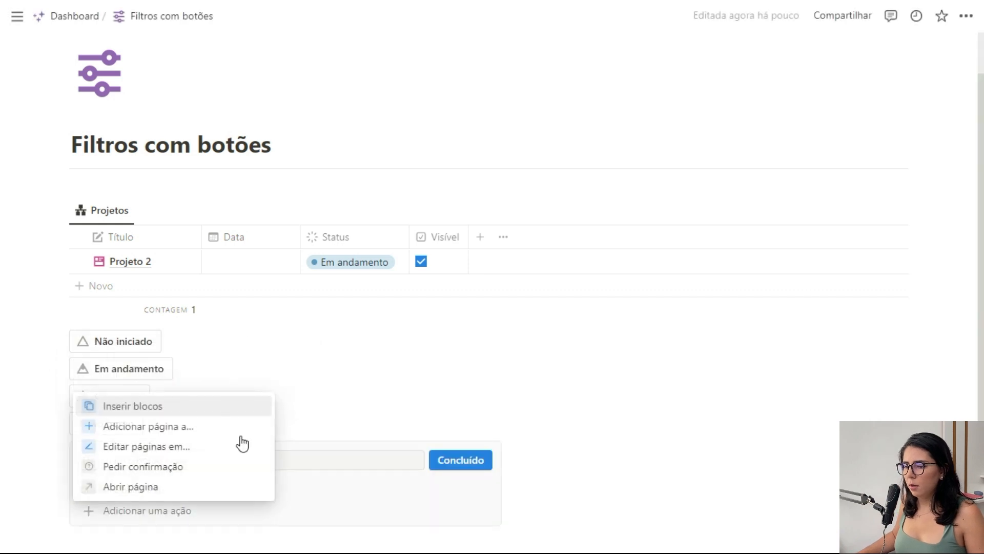
click(165, 455)
scroll(258, 481, down, 3)
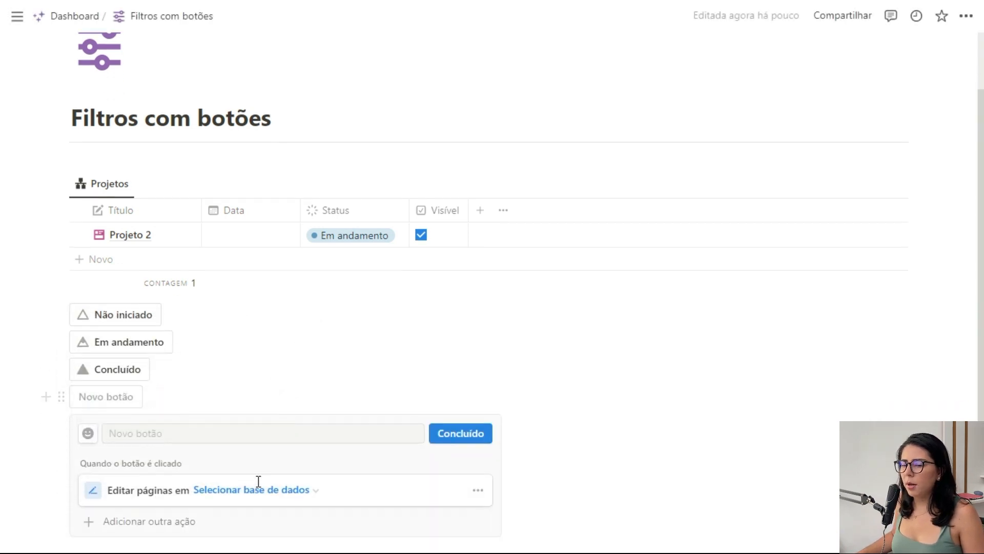
click(221, 319)
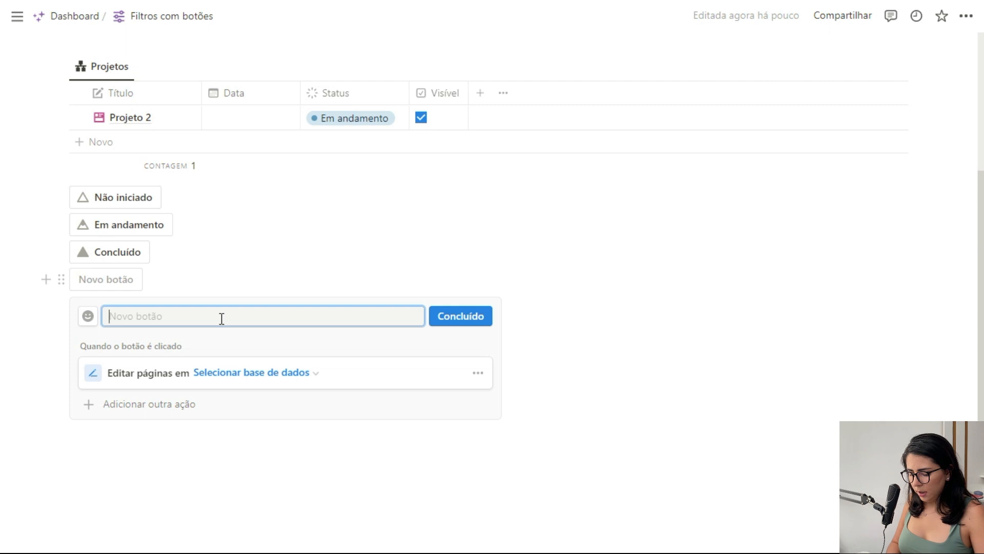
text(Todos os projetos)
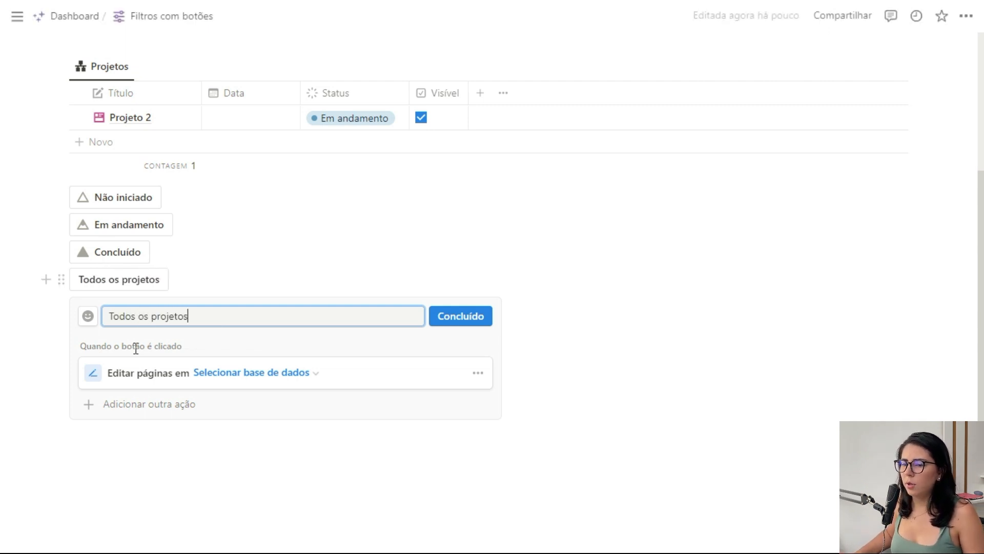
click(88, 315)
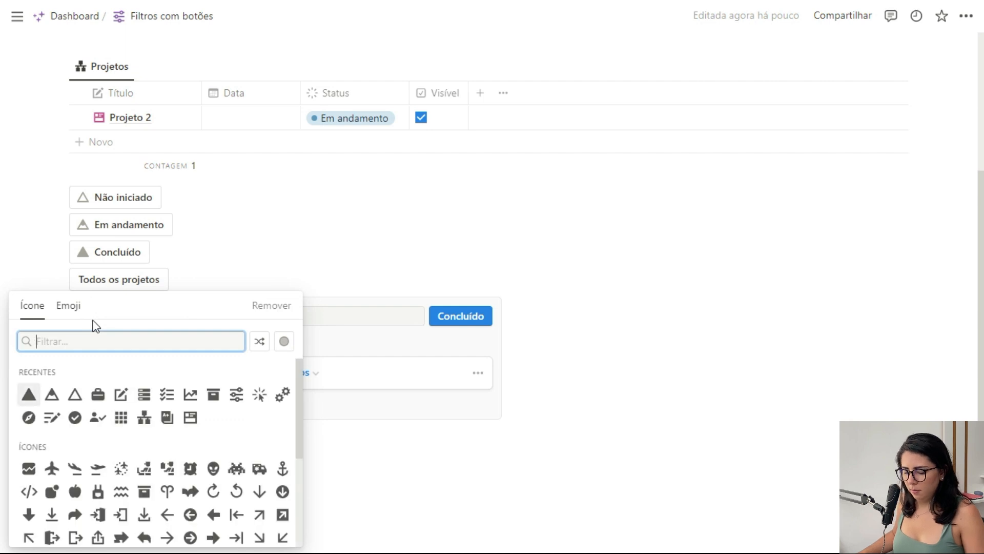
click(24, 395)
Make the Todos os projetos button's action tick Visível on all pages in the Projetos - status database.
click(277, 379)
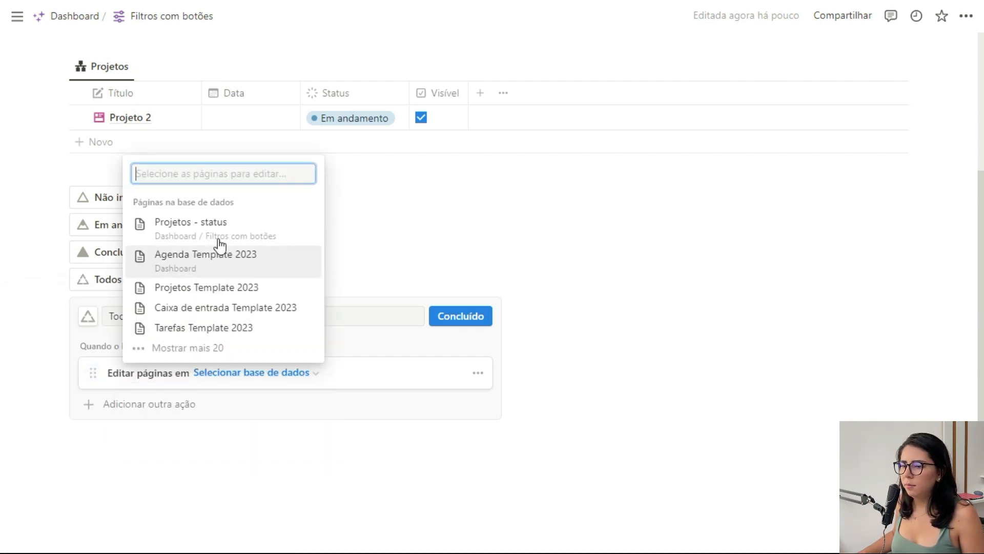
click(214, 236)
scroll(214, 446, down, 2)
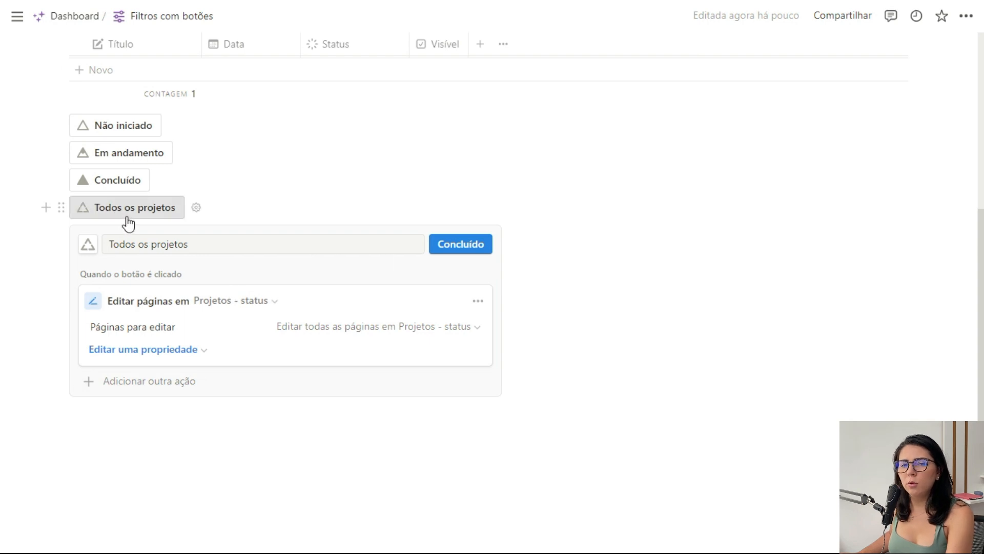
scroll(128, 224, up, 2)
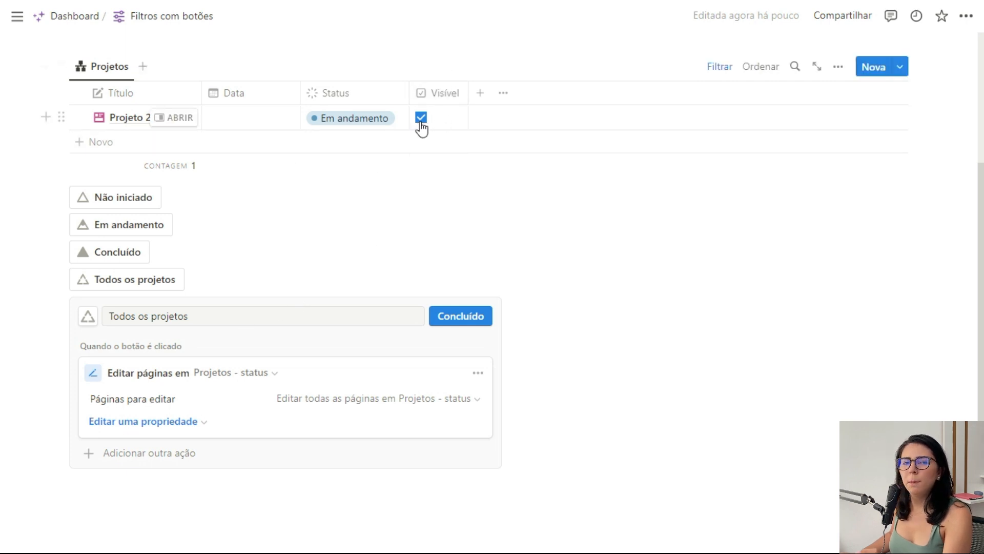
scroll(188, 372, down, 3)
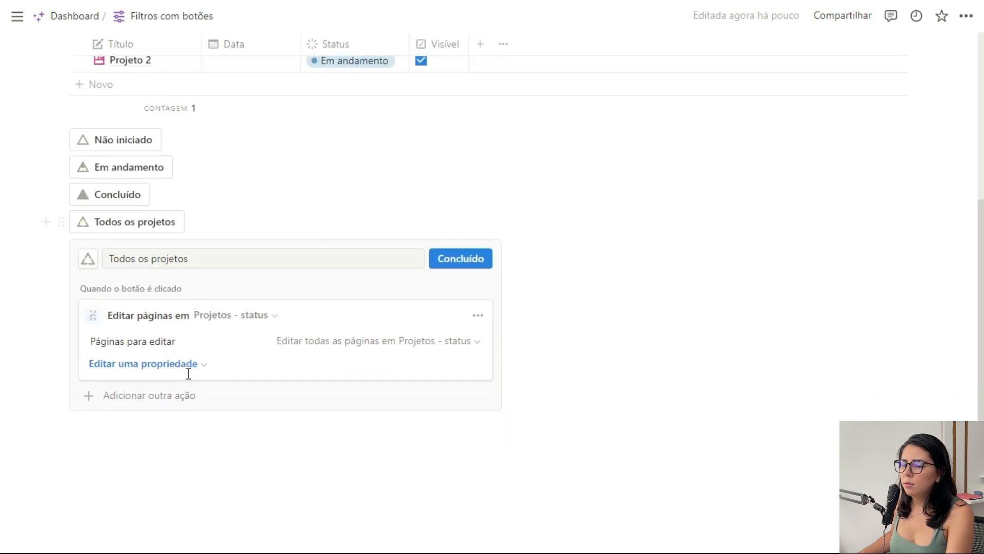
click(164, 353)
click(64, 506)
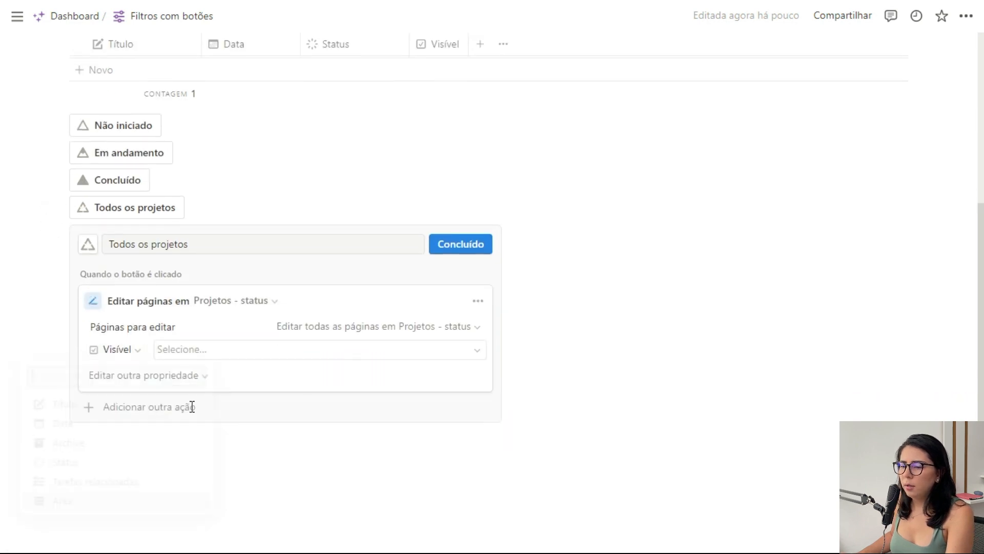
click(228, 353)
click(345, 419)
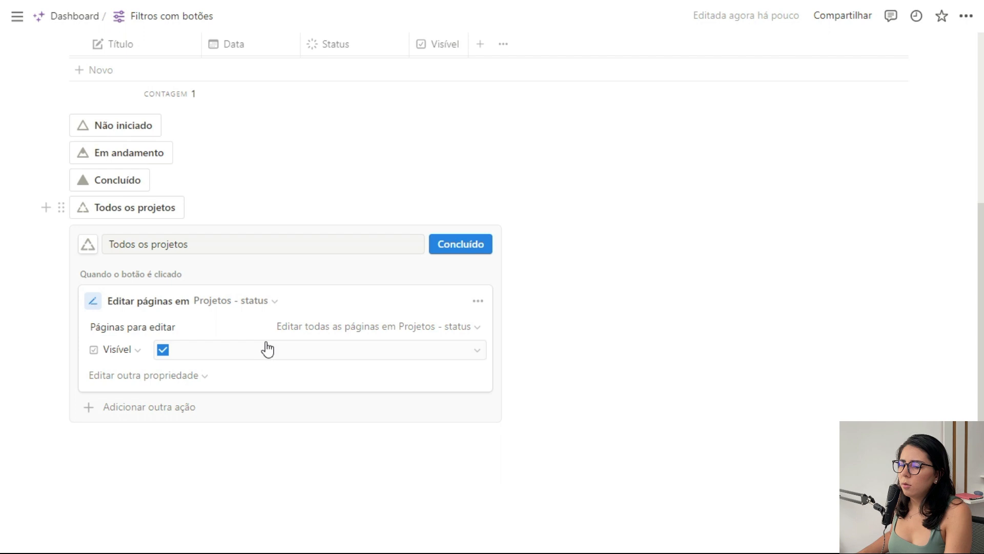
Save the Todos os projetos button and run it on the projects table.
click(461, 247)
scroll(528, 359, up, 2)
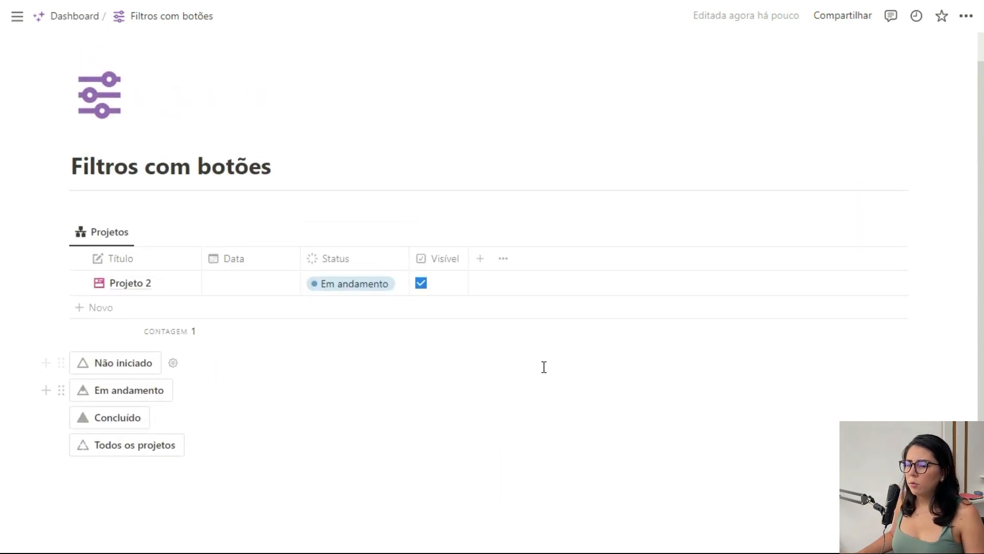
click(154, 445)
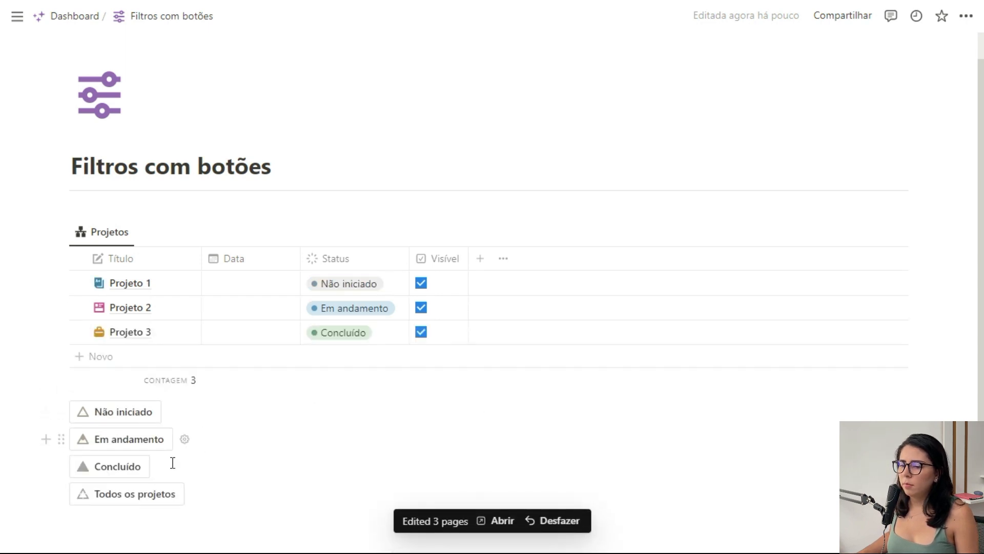
Test the filtered table by running the Não iniciado, Em andamento and Concluído buttons in turn.
click(125, 411)
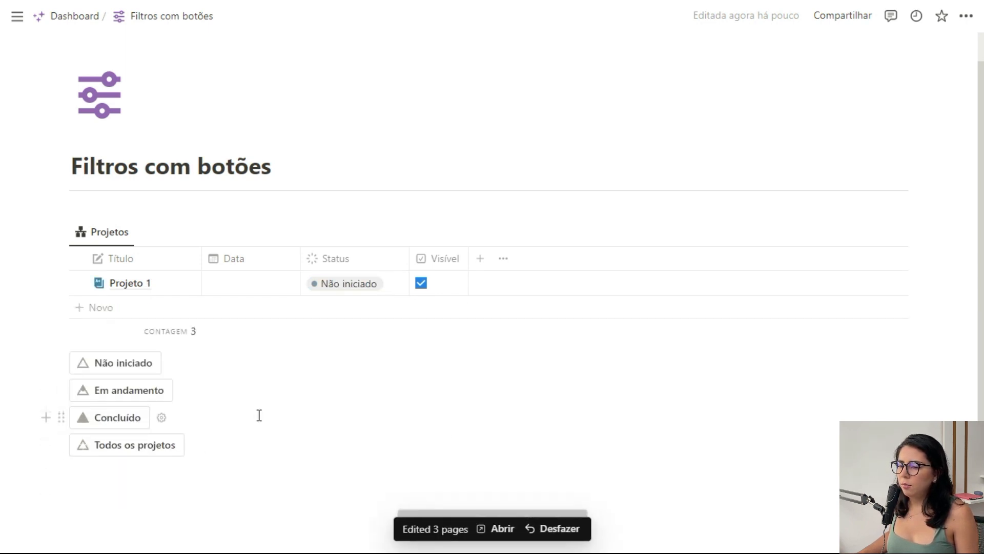
click(122, 394)
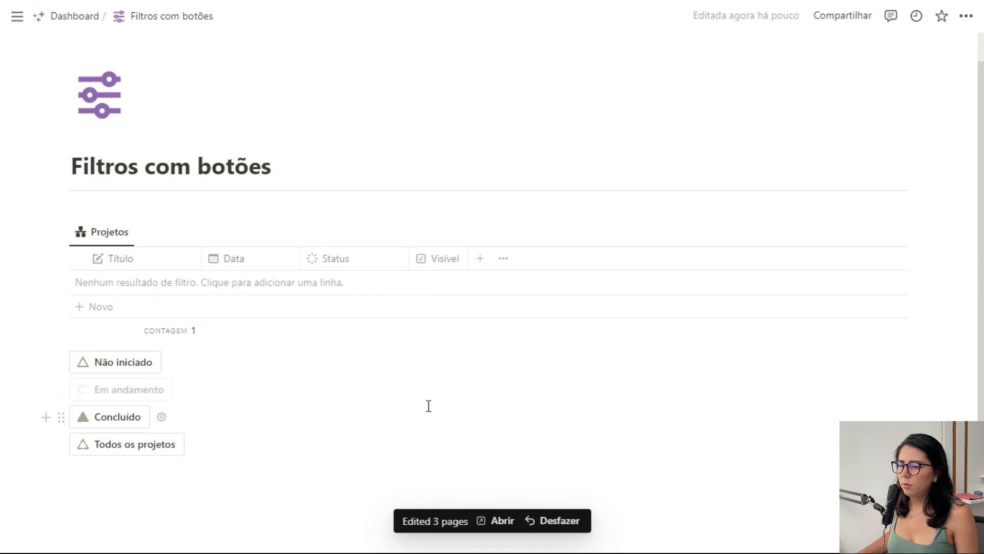
click(123, 417)
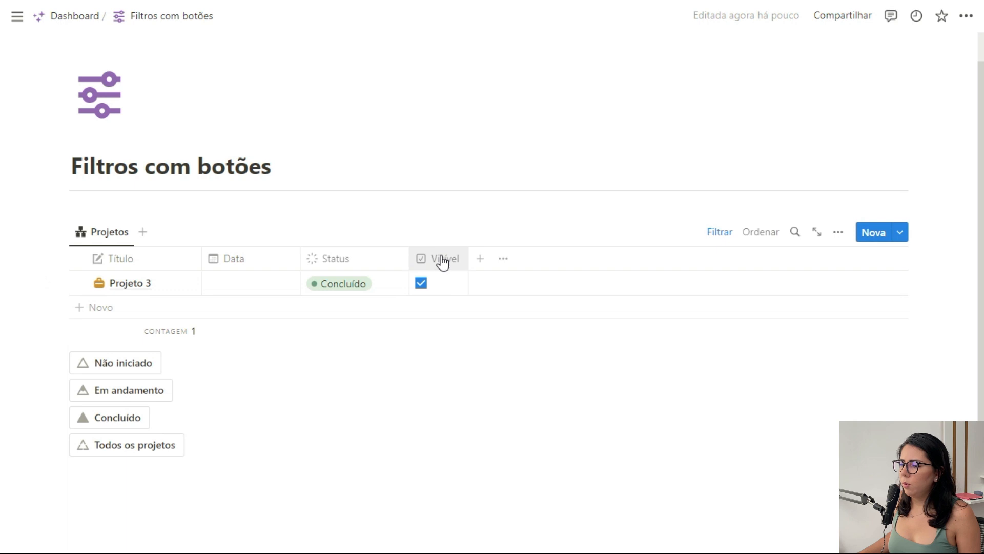
Hide the Visível column of the Projetos table and arrange the four buttons side by side in one row.
click(460, 258)
click(466, 413)
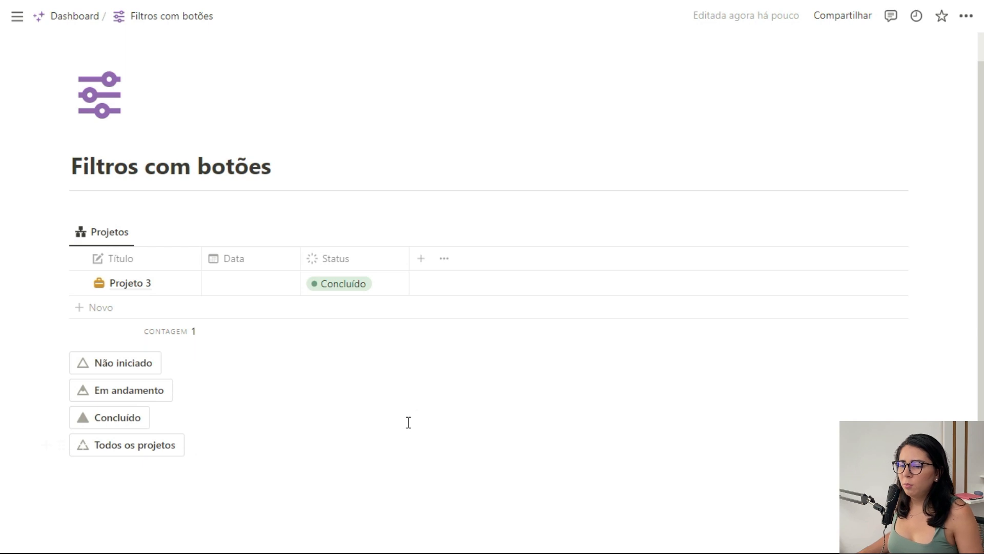
drag(61, 390, 923, 370)
drag(59, 409, 863, 410)
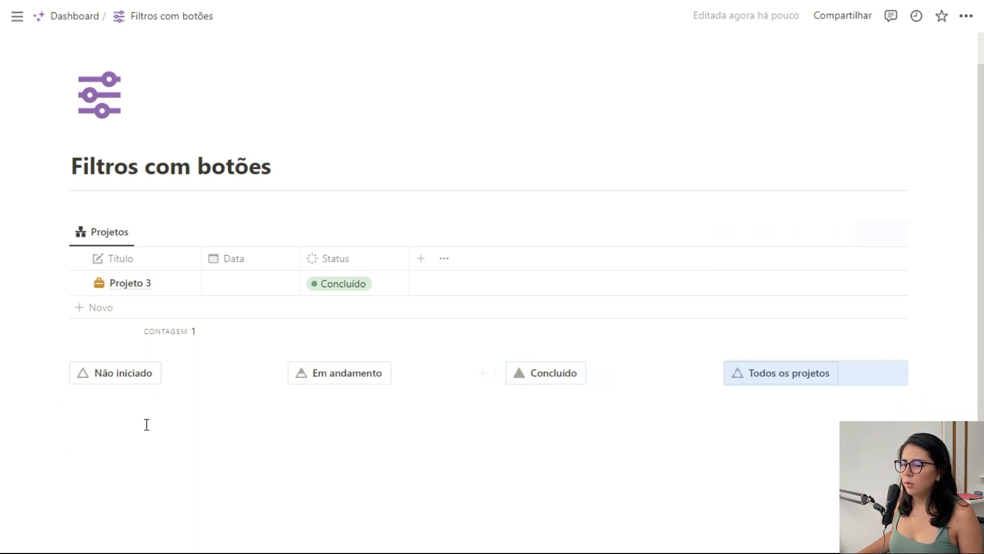
Insert a divider line below the row of four filter buttons.
click(193, 429)
text(---)
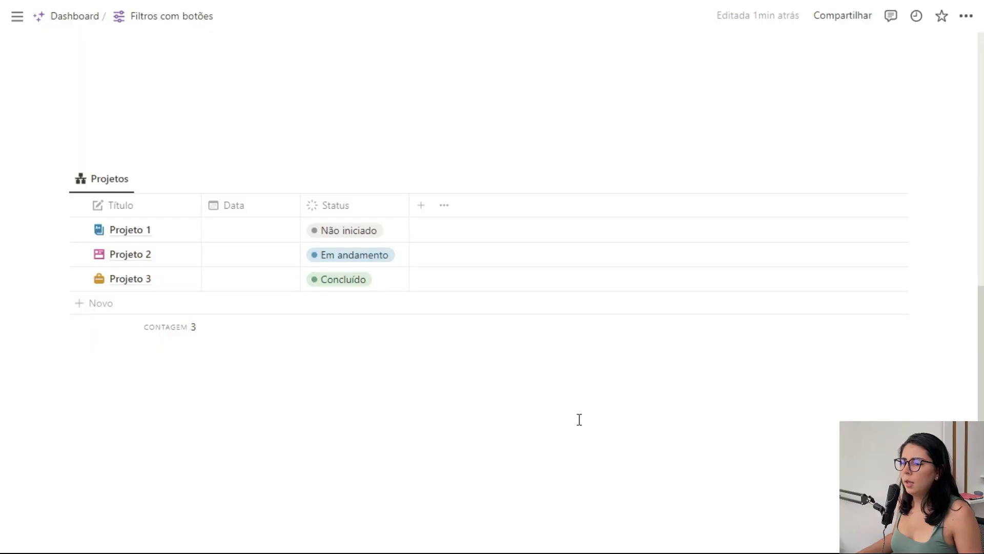
Add a text property named Status (t) to the second Projetos table and narrow its column.
click(421, 206)
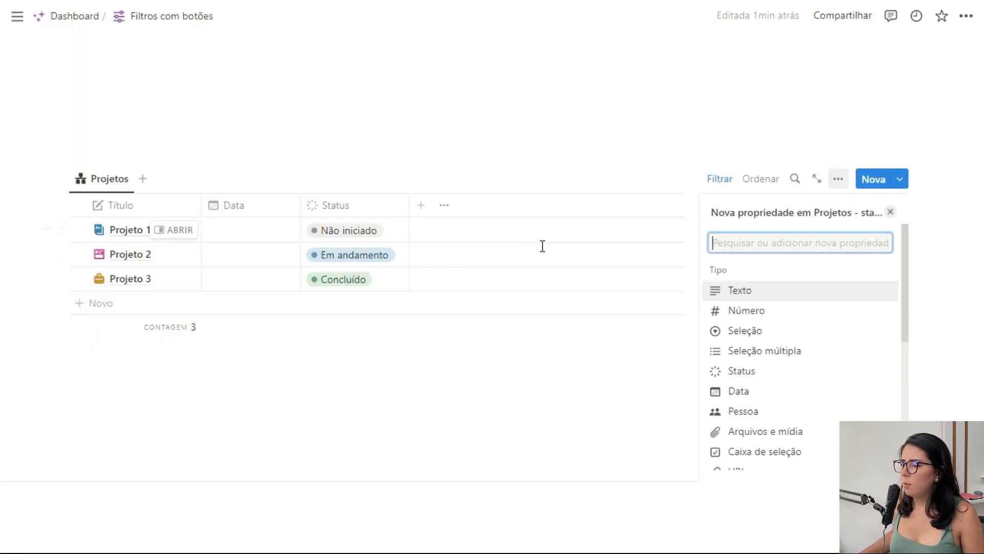
click(733, 291)
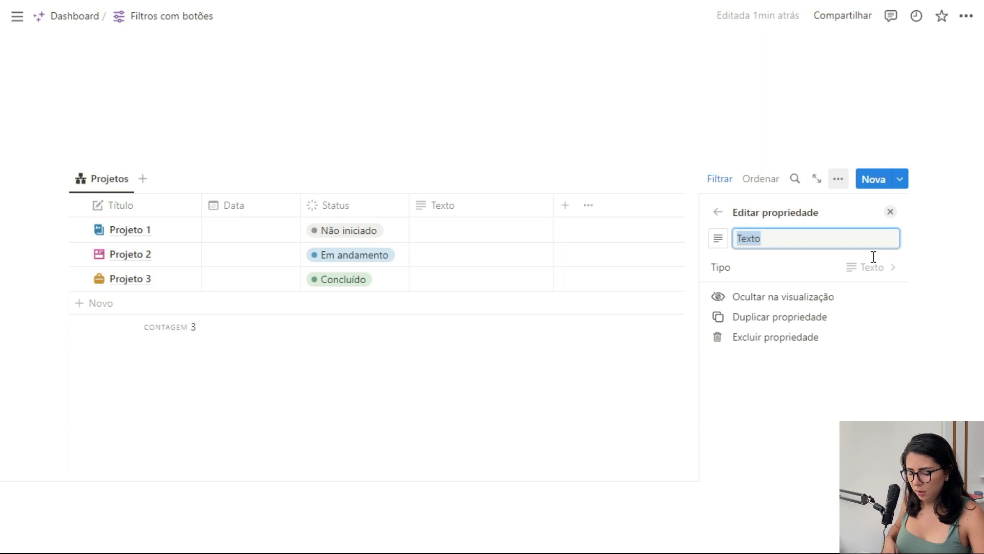
text(Status (t)
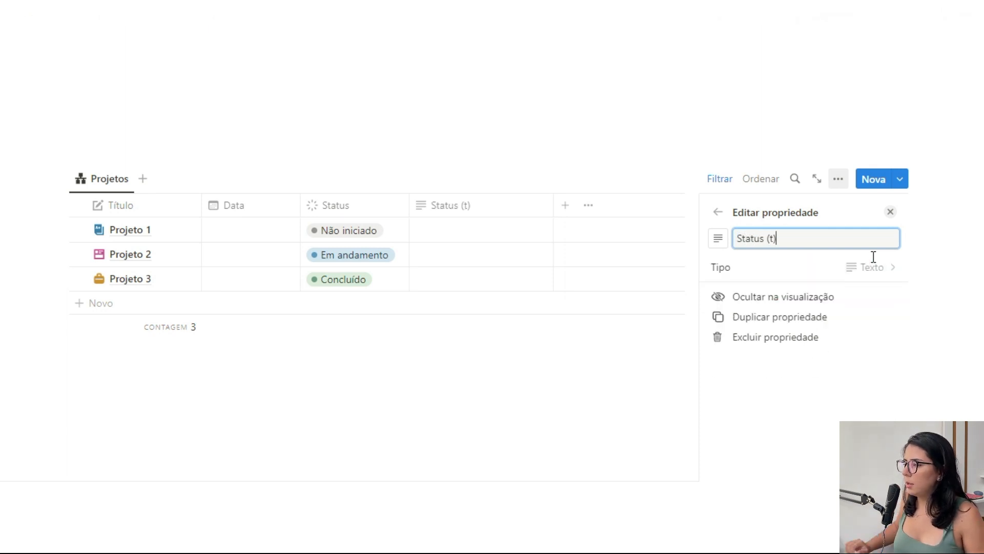
click(891, 212)
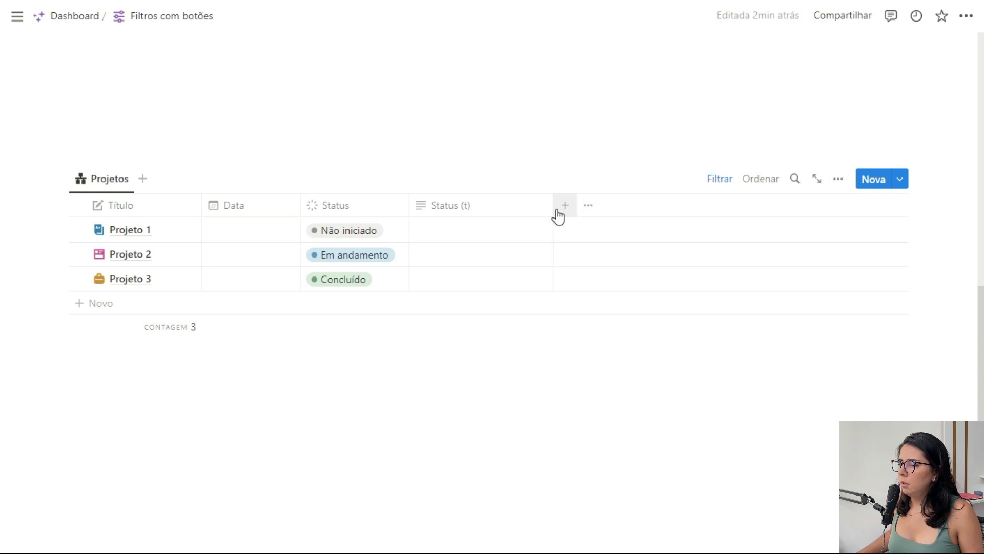
drag(492, 207, 487, 207)
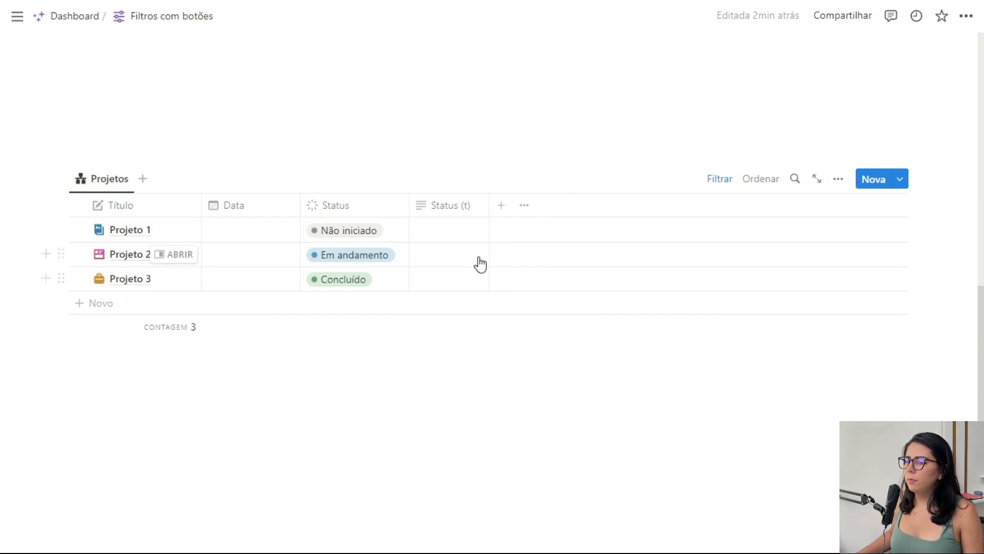
Add a formula property named Visível to the second Projetos table.
click(501, 206)
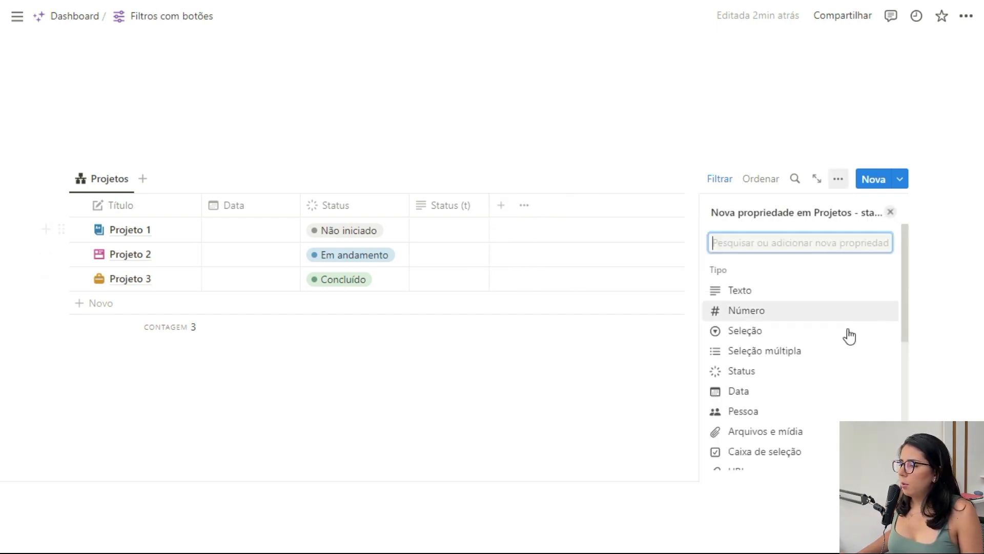
scroll(830, 359, down, 2)
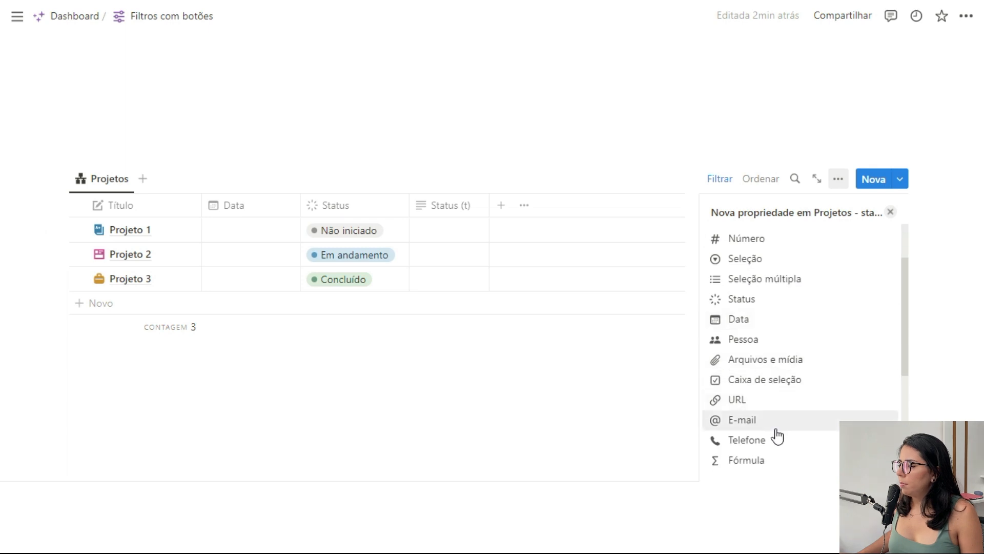
click(774, 461)
text(Ve)
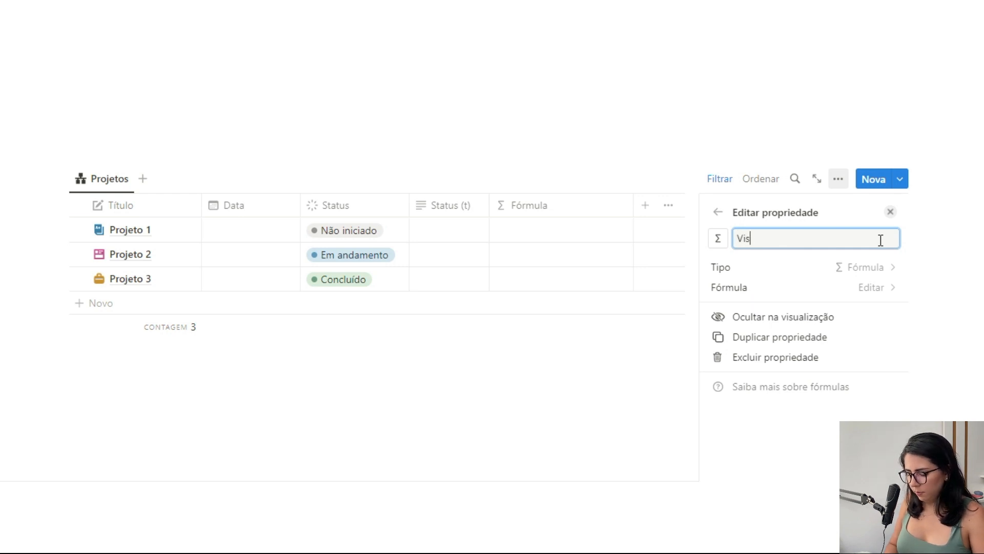
Set the Visível formula to prop("Status") == prop("Status (t)") and narrow the Visível column.
click(872, 289)
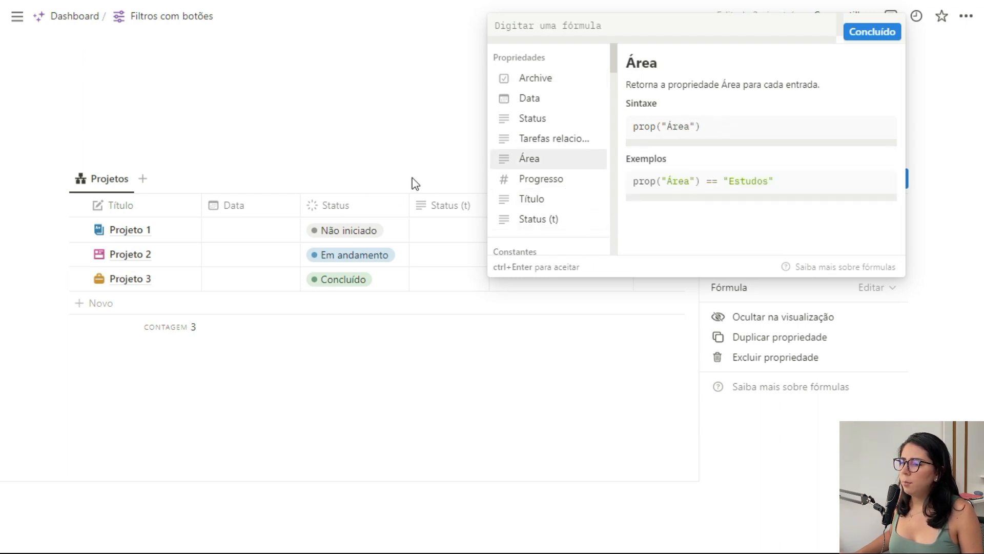
click(549, 122)
text(==)
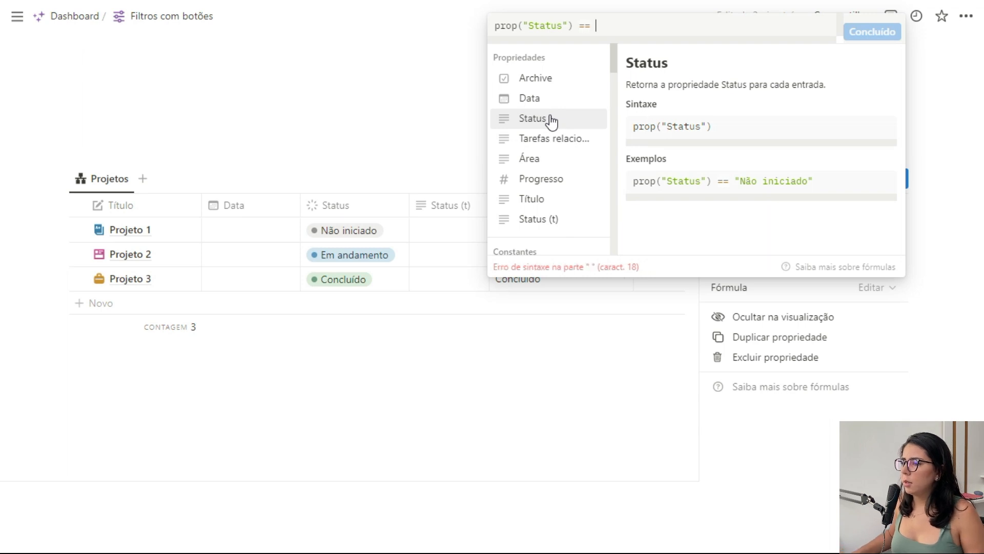
click(551, 220)
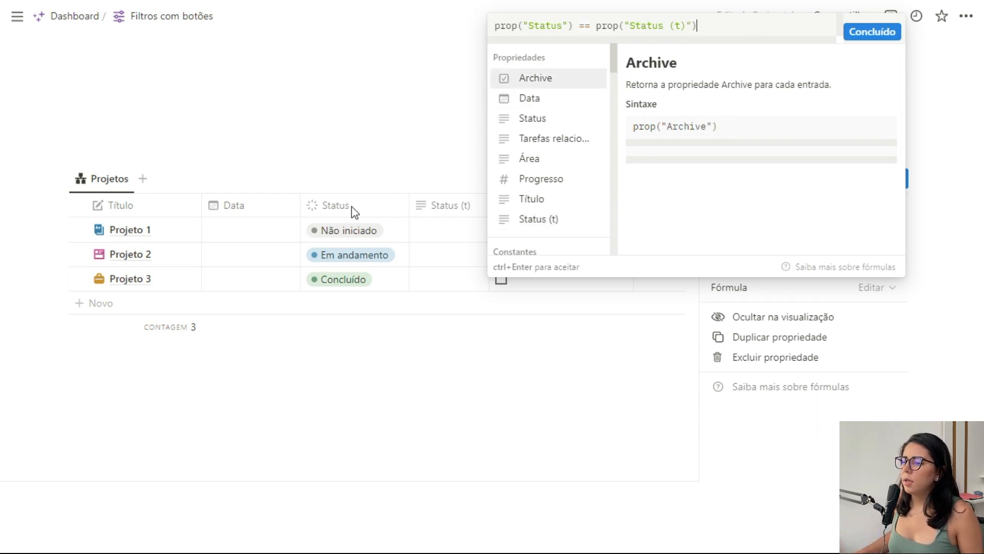
click(869, 33)
click(891, 214)
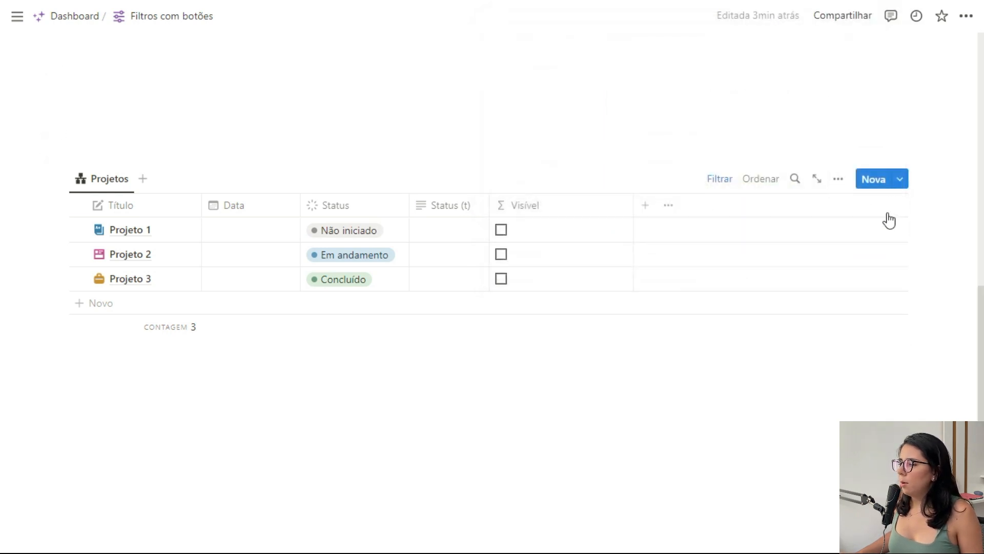
drag(634, 208, 561, 213)
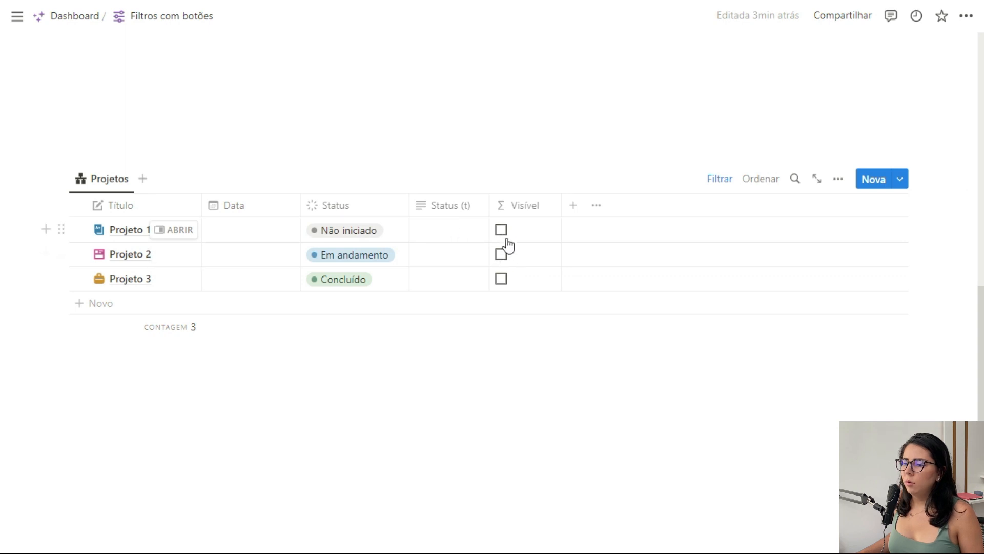
Test the Visível formula by entering Não iniciado as Projeto 1's Status (t), and clear that cell again.
click(449, 232)
text(Não iniciado)
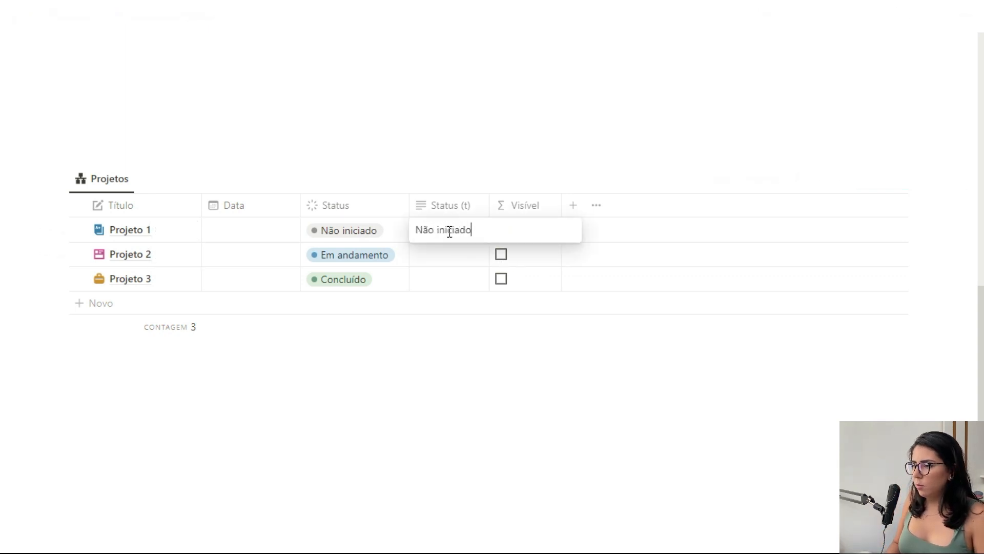
key(Return)
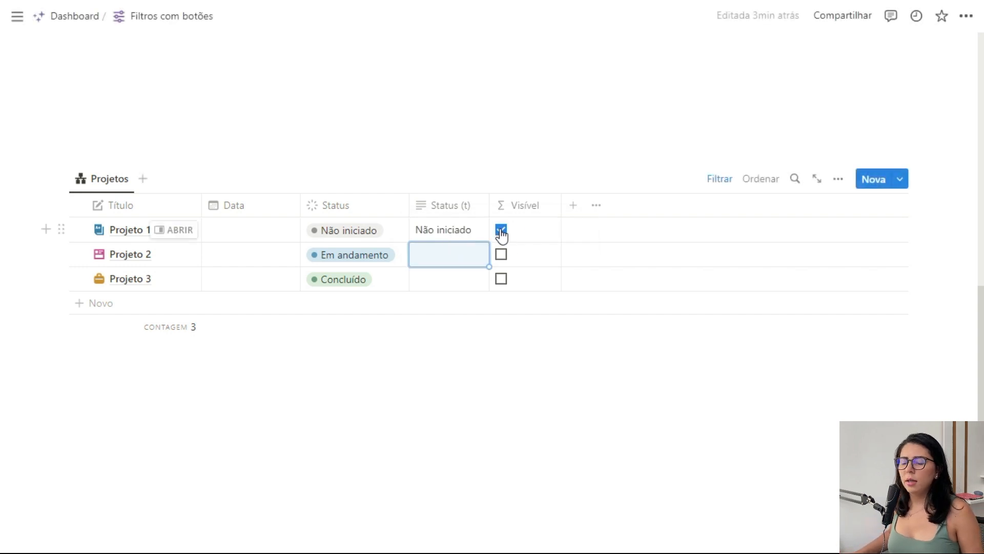
double_click(456, 238)
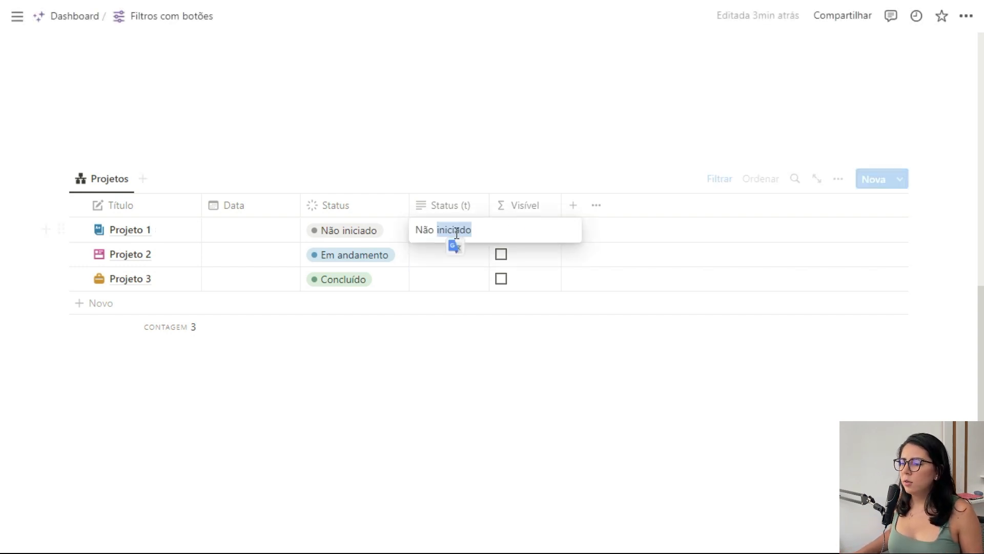
key(ctrl+a)
key(BackSpace)
key(Escape)
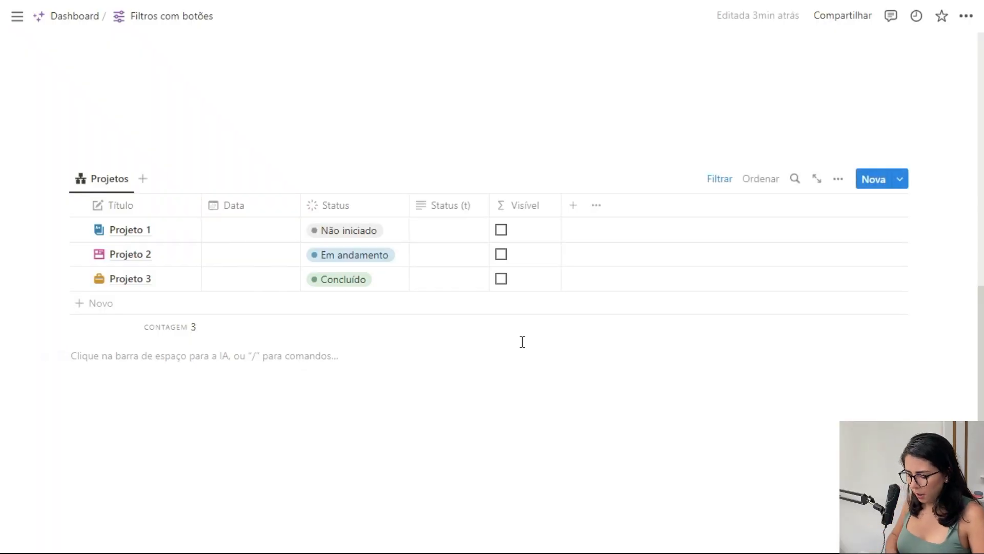
Insert a button below the second Projetos table, named Não iniciado with an outlined triangle icon.
text(/but)
key(Return)
click(365, 395)
click(364, 393)
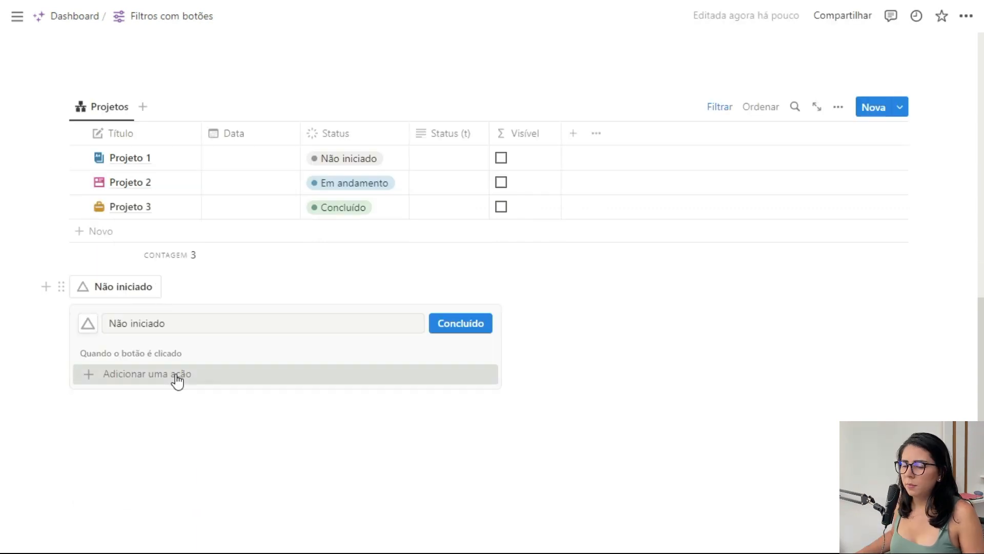
Make the new button's action set Status (t) to Não iniciado on all pages in the Projetos - status 2 database.
click(182, 374)
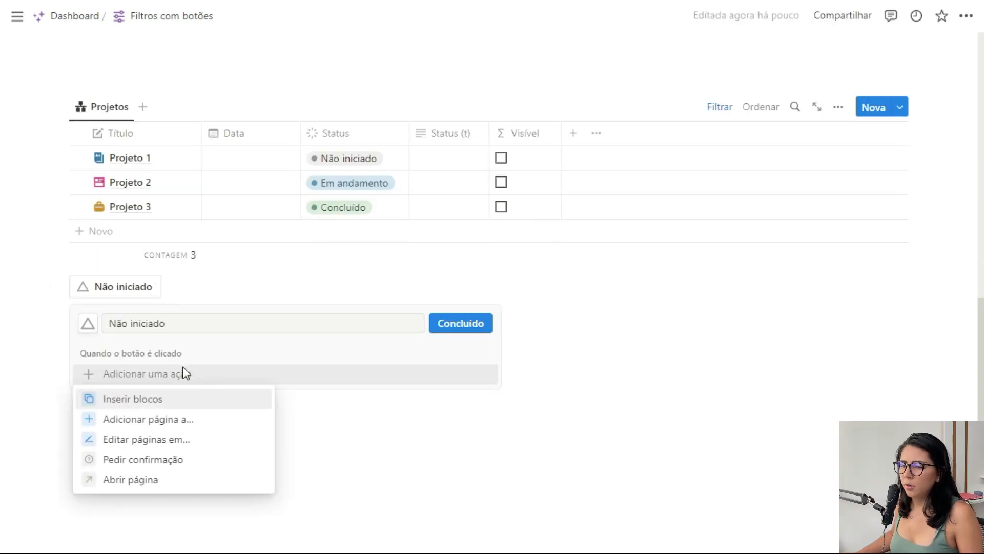
click(161, 446)
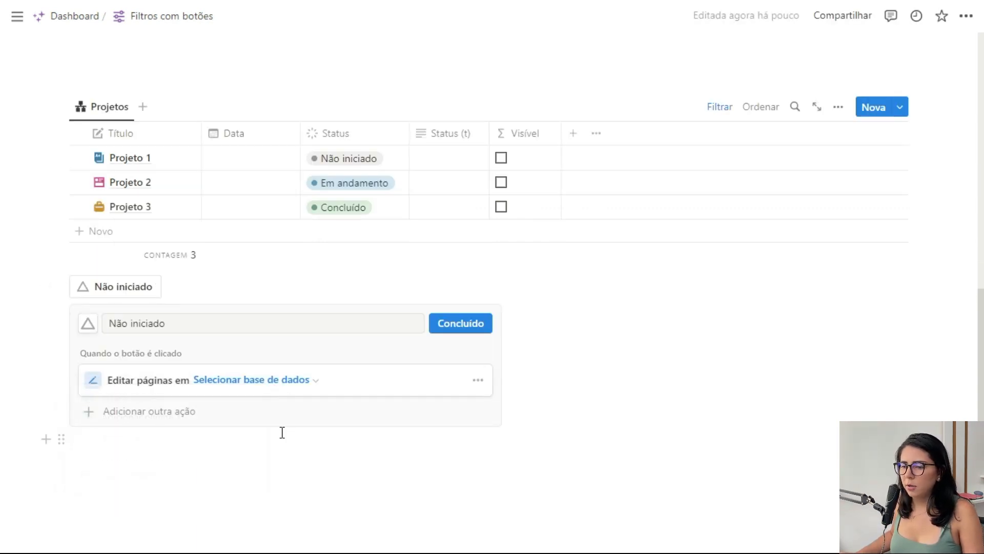
click(261, 380)
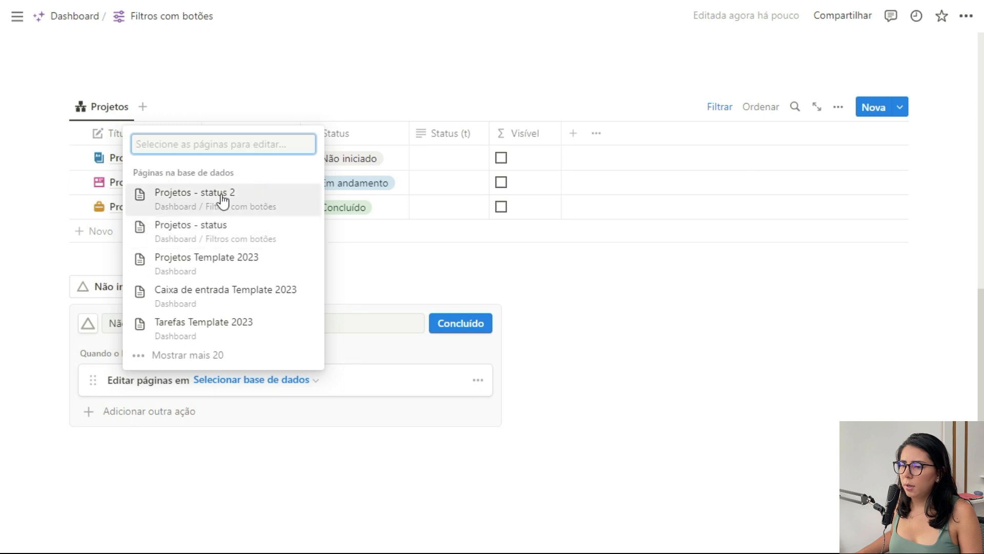
click(255, 199)
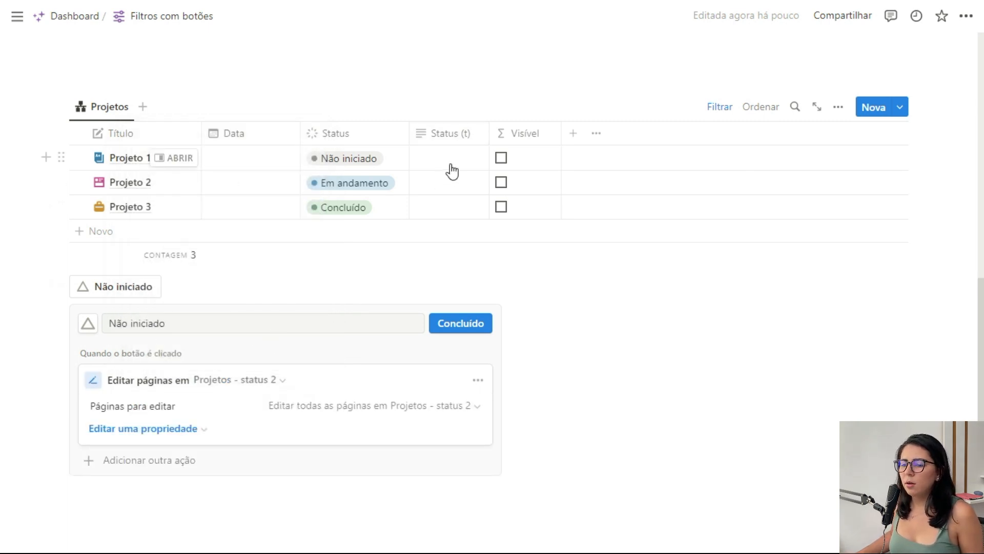
click(165, 434)
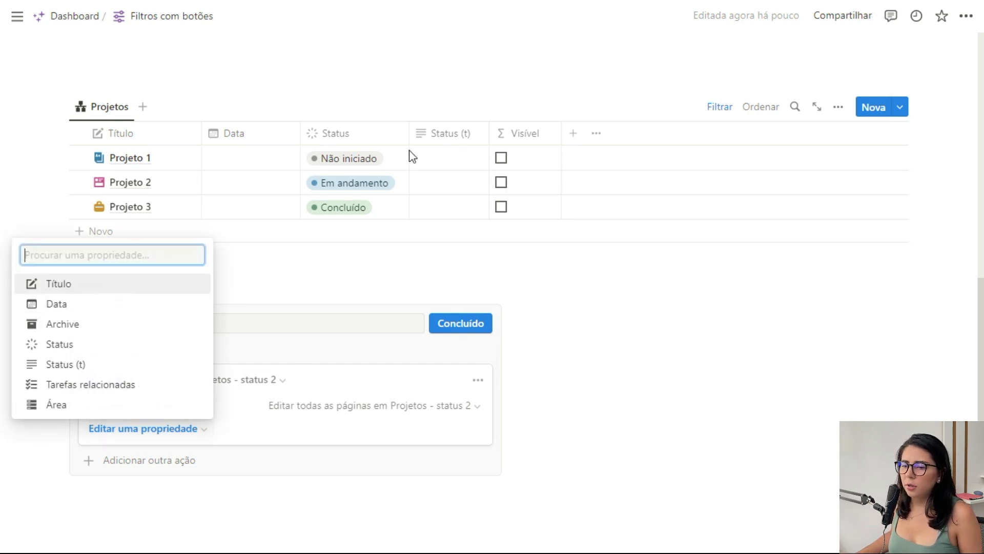
click(67, 365)
click(236, 427)
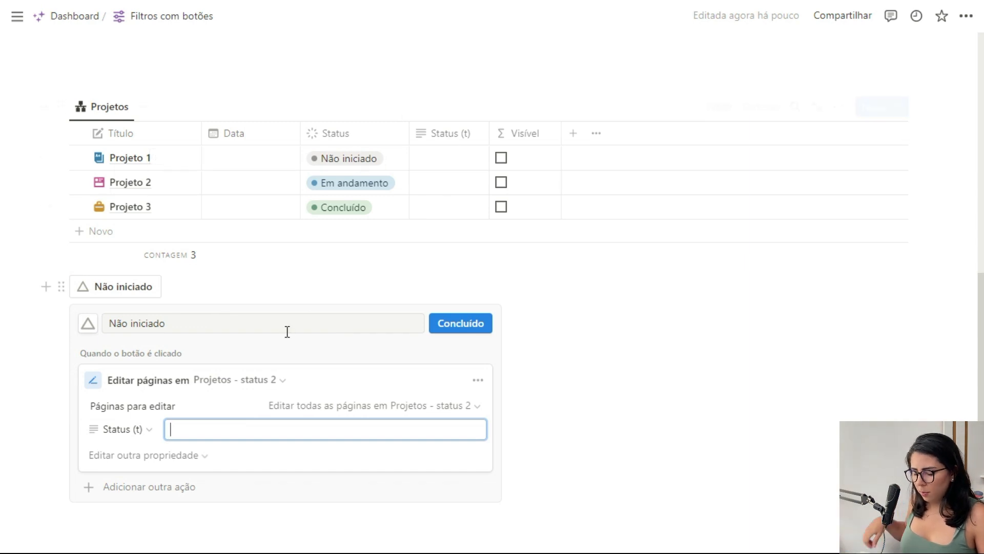
text(Não iniciado)
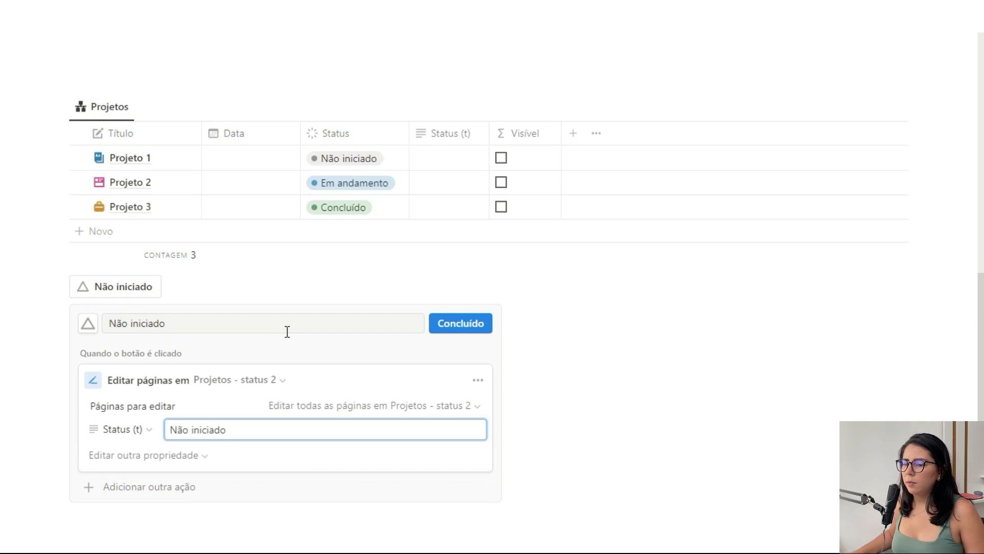
Save the new Não iniciado button and run it on the second Projetos table.
click(460, 323)
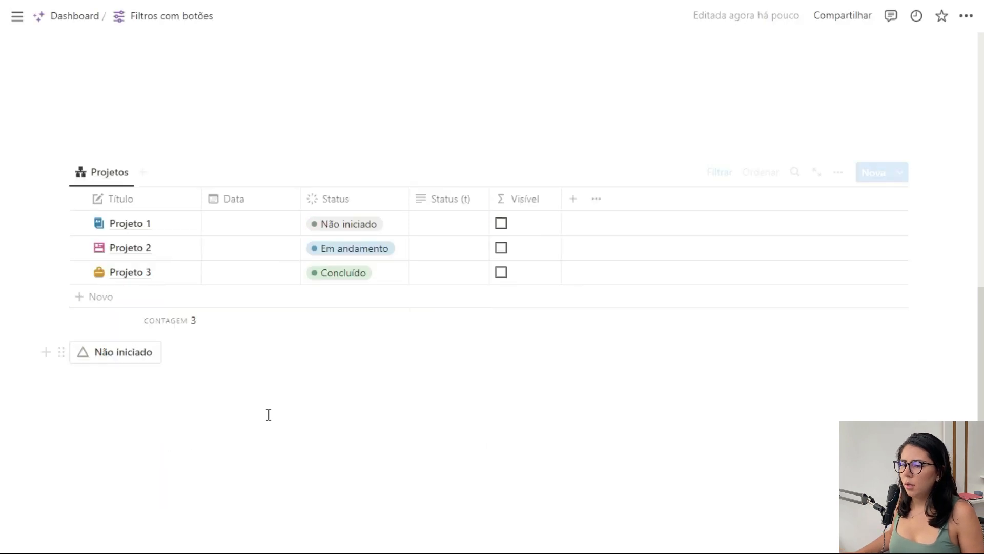
click(123, 359)
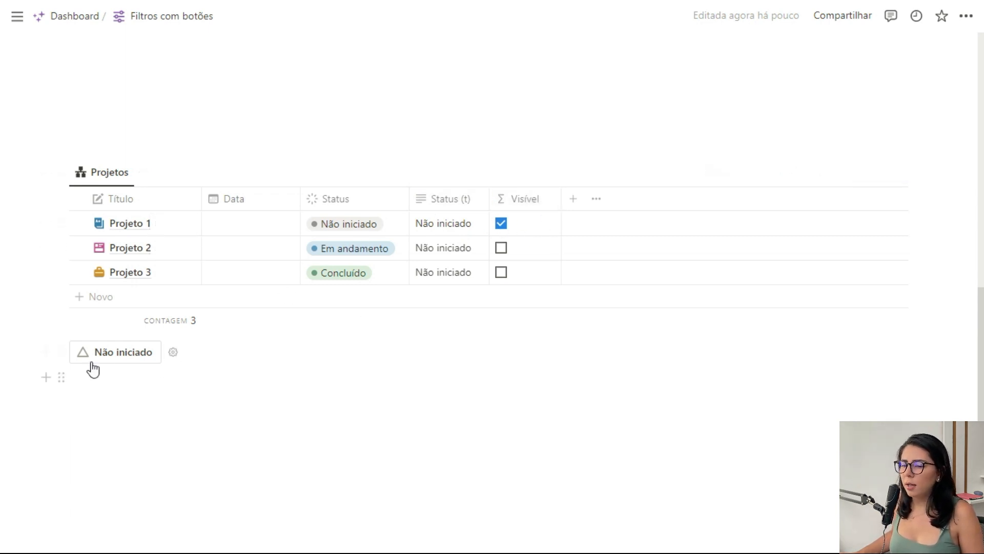
Duplicate the Não iniciado button below the second table and rename the copy Em andamento.
click(61, 351)
click(154, 316)
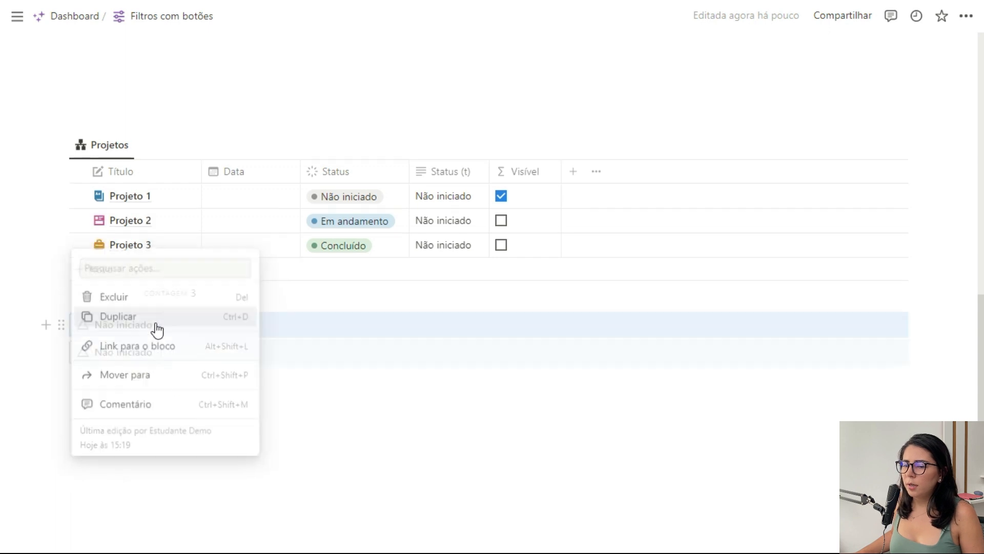
click(173, 352)
triple_click(201, 353)
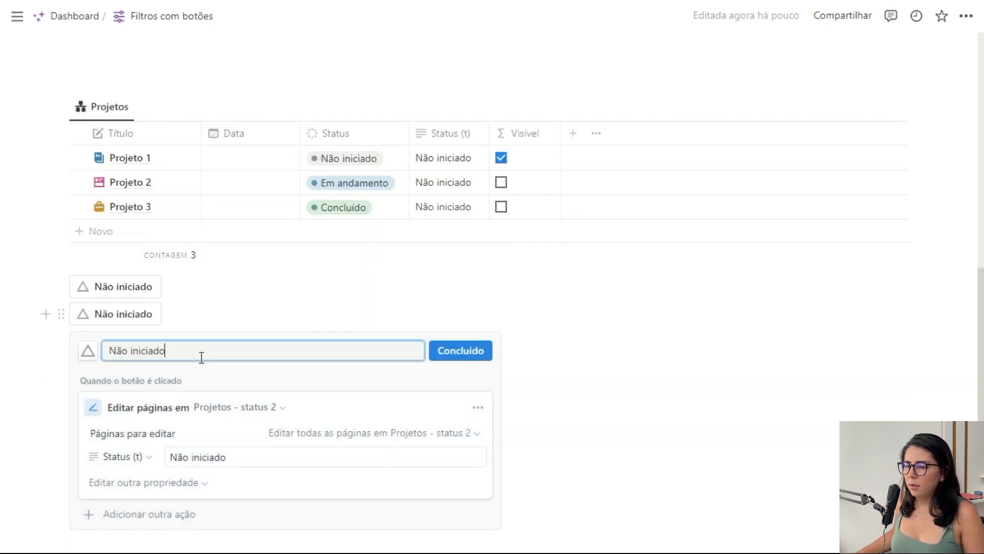
text(Em andamento)
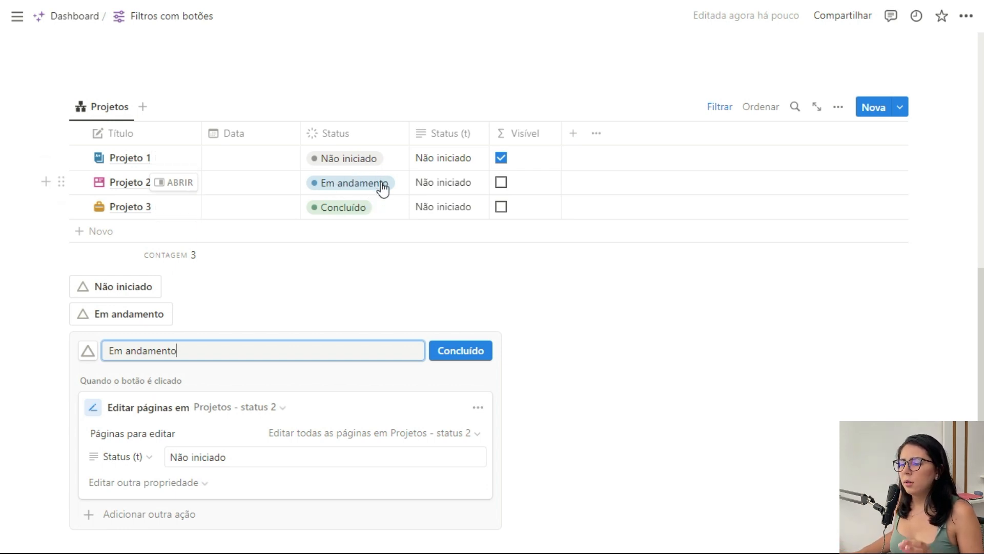
Change the copied button's Status (t) value to Em andamento and its icon to the partly filled triangle.
scroll(345, 254, down, 2)
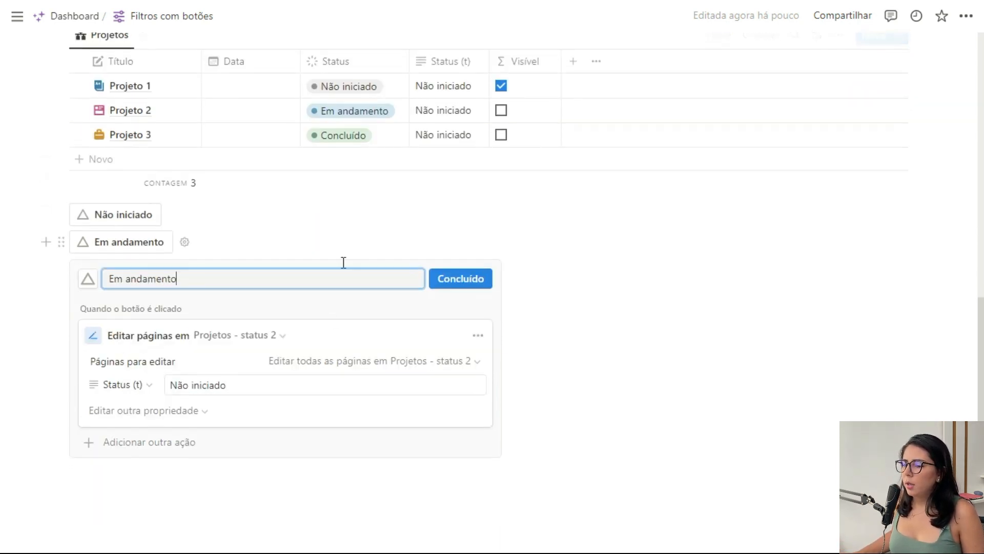
triple_click(217, 386)
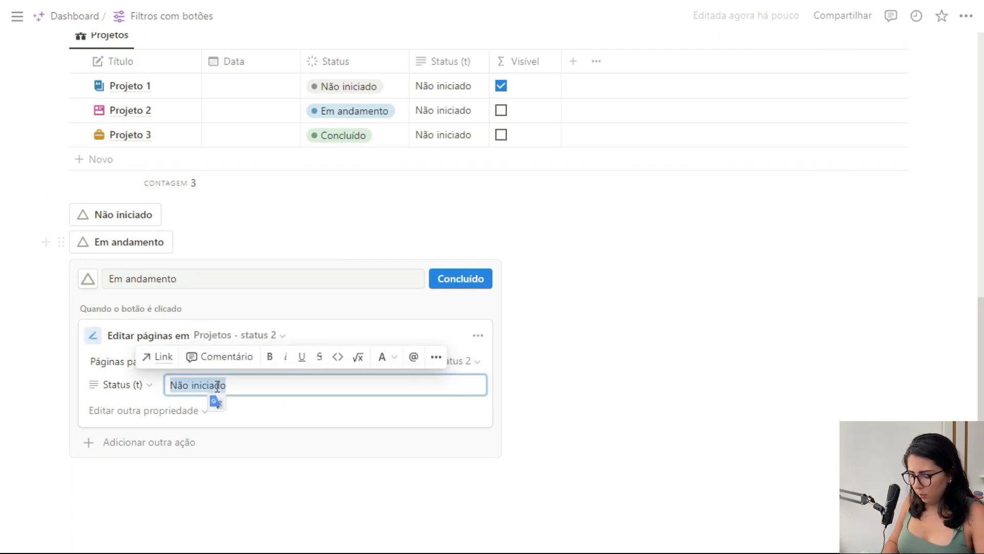
text(Em andamento)
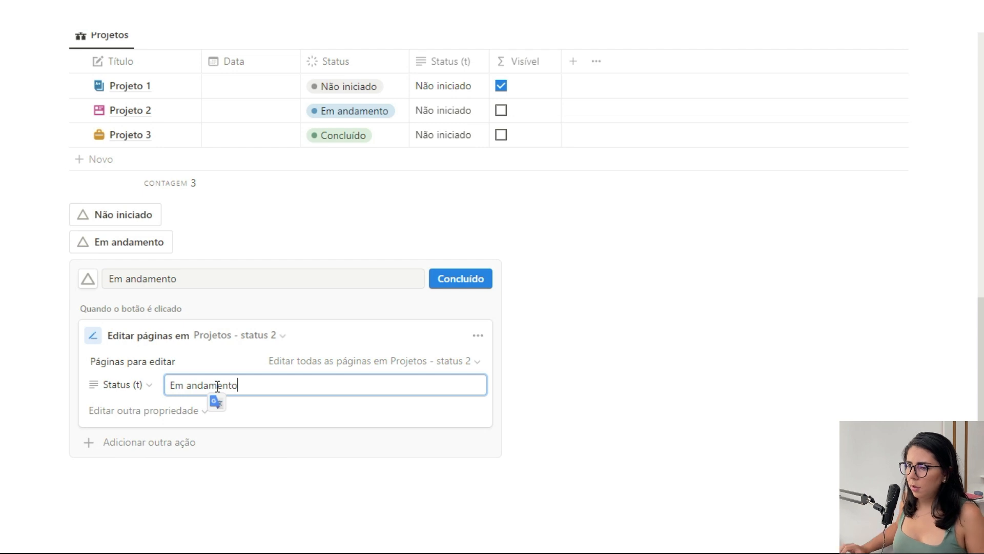
click(88, 278)
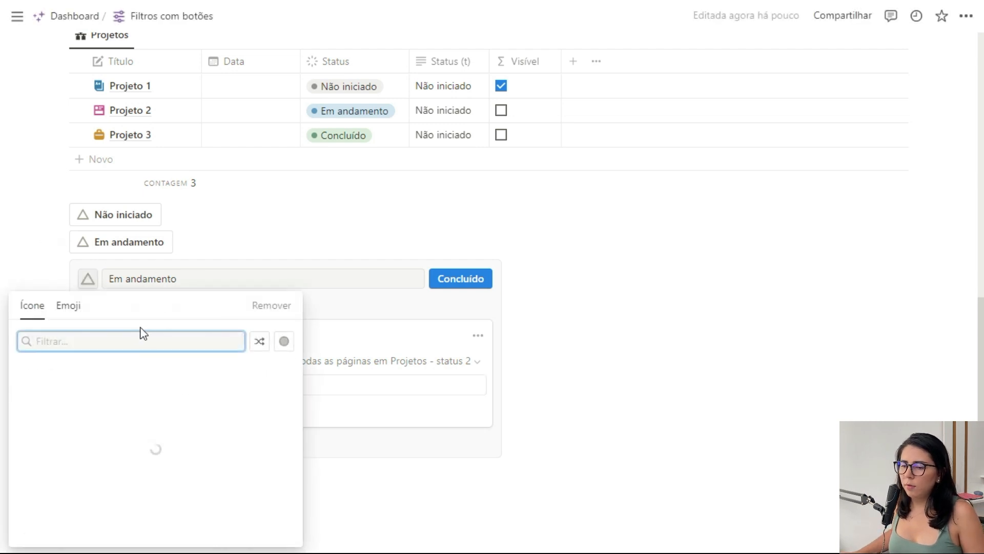
click(75, 418)
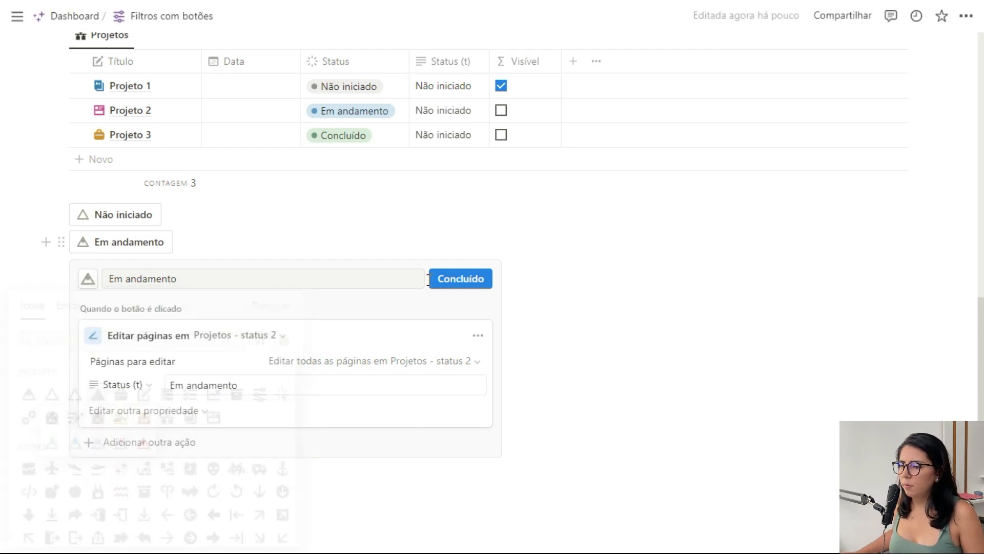
Save the Em andamento button's settings and run it on the second Projetos table.
click(463, 279)
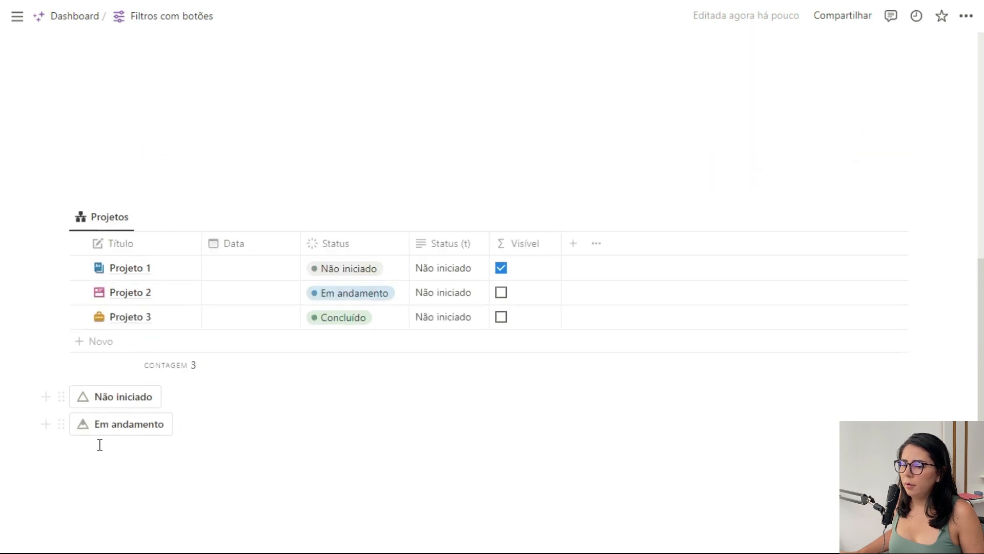
click(102, 429)
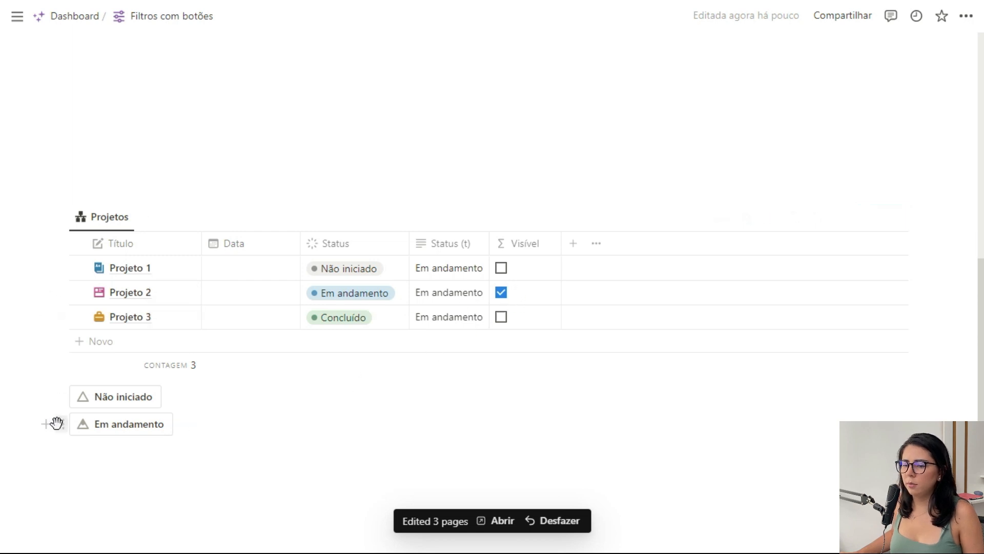
Duplicate the Em andamento button below the second table and rename the copy Concluído.
click(61, 423)
click(151, 393)
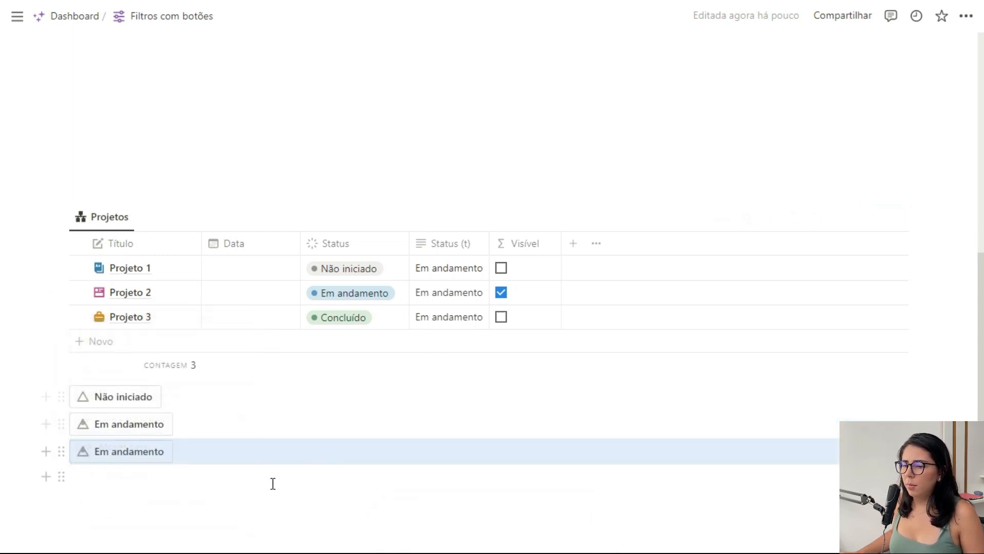
click(185, 451)
click(178, 486)
drag(178, 485, 107, 486)
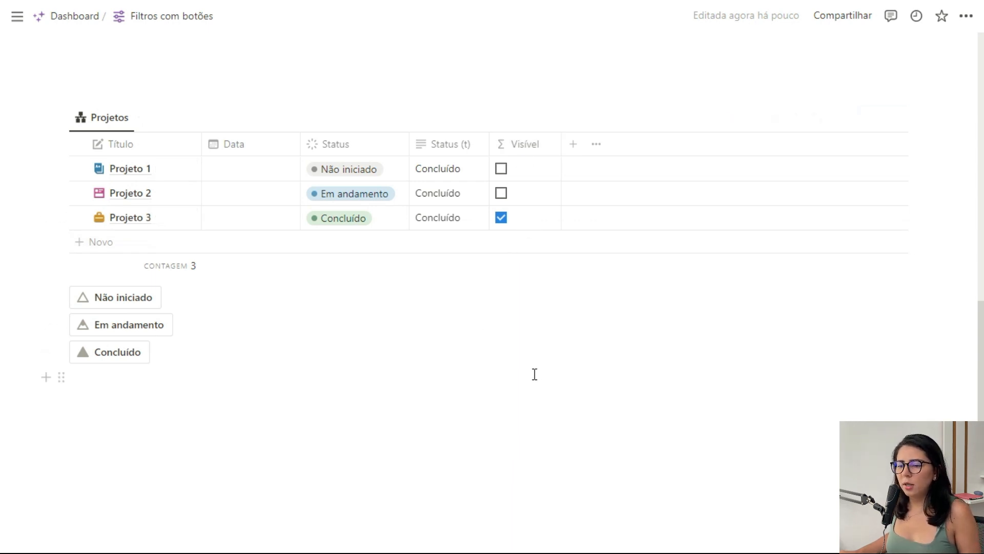
Insert a button named Todos os projetos below the Concluído button, with an action that edits pages in a database.
click(126, 380)
text(/but)
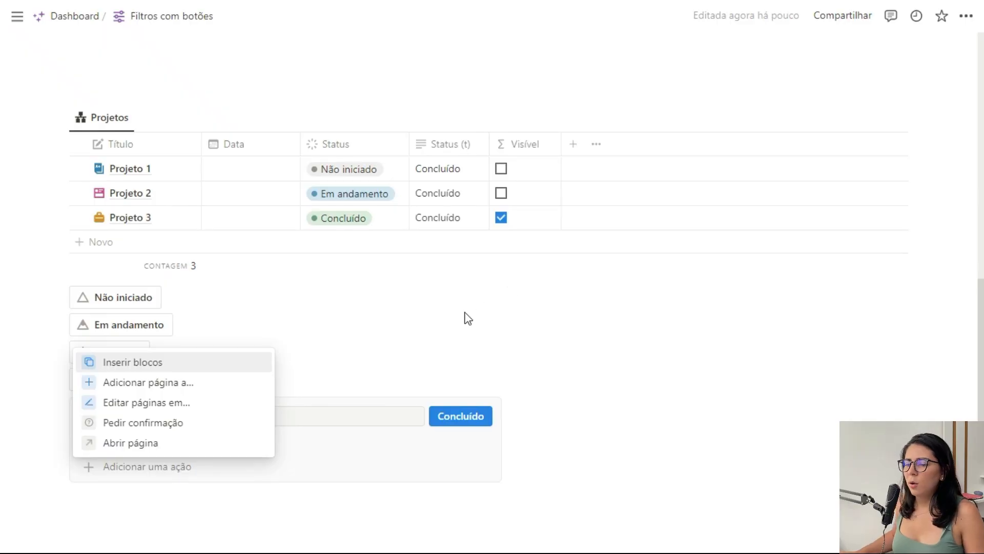
click(139, 402)
click(236, 419)
text(Todos os projetos)
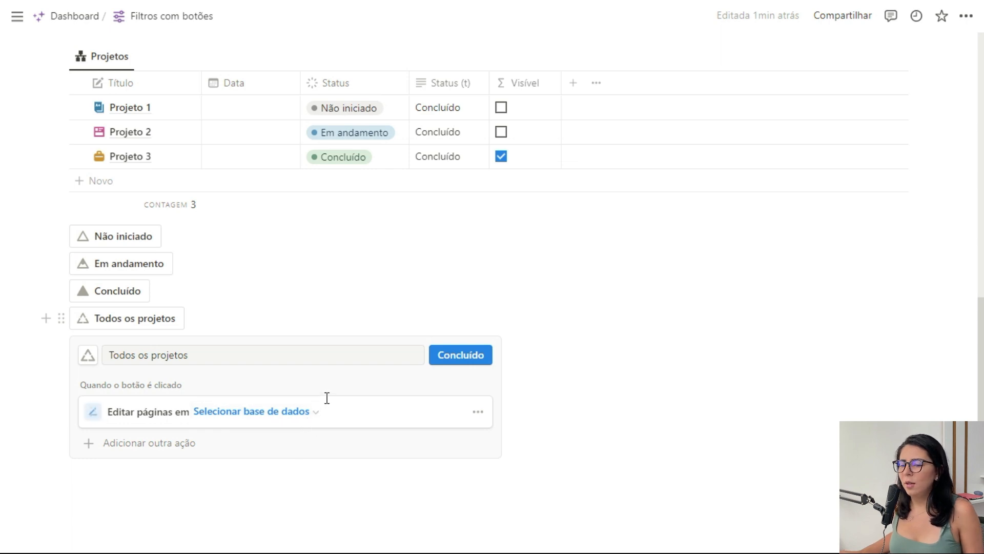
Point the Todos os projetos action at the Projetos - status 2 database and make it set Status (t) to Não iniciado.
scroll(328, 398, down, 2)
click(241, 339)
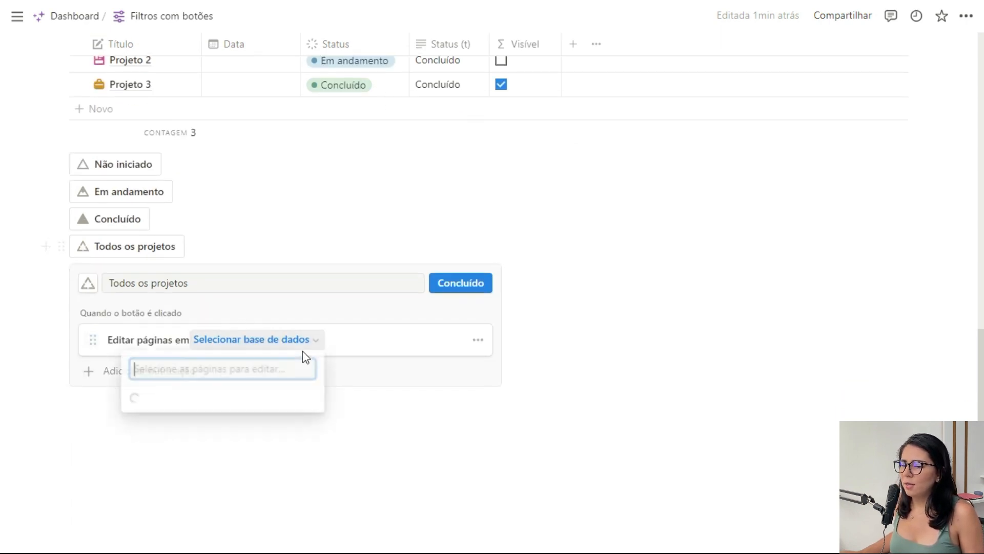
click(264, 188)
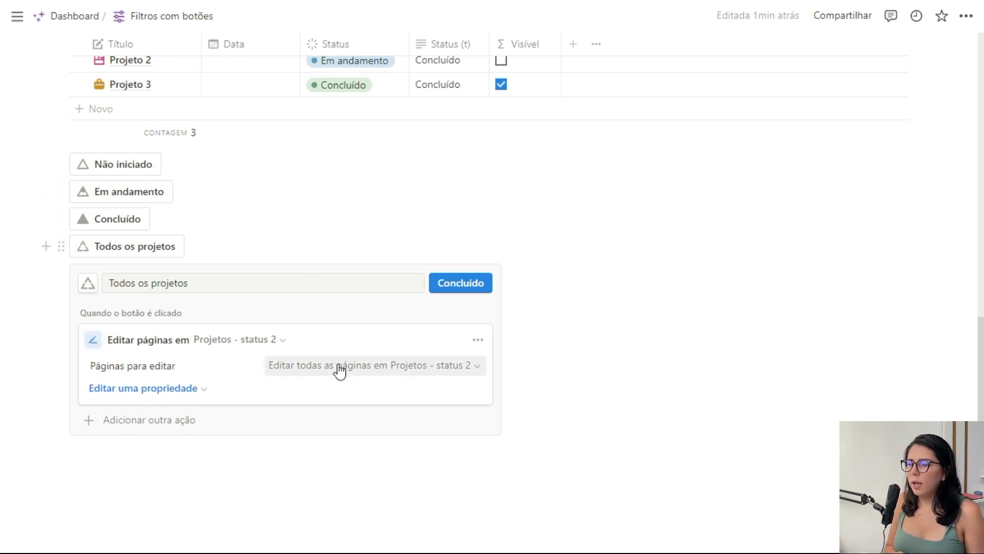
scroll(341, 374, up, 2)
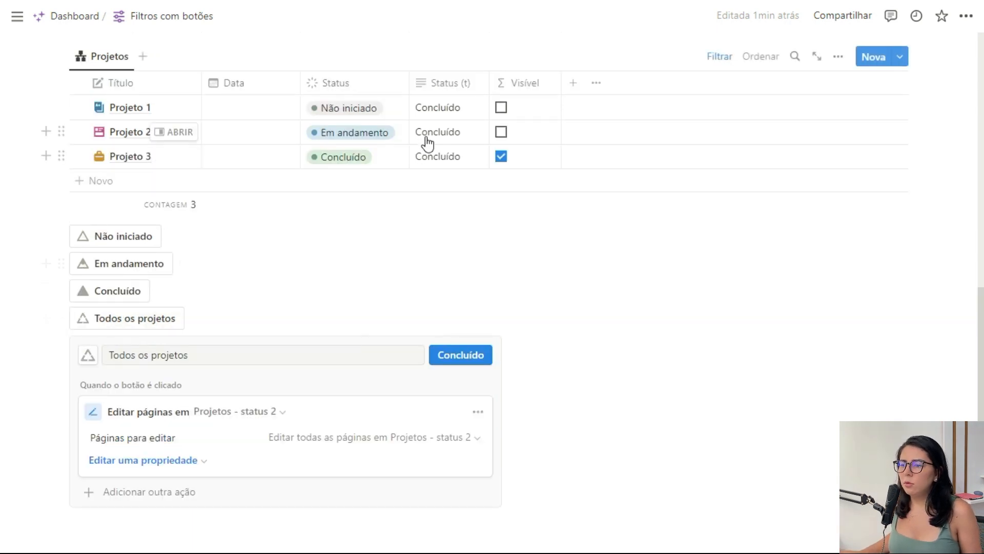
scroll(382, 229, down, 2)
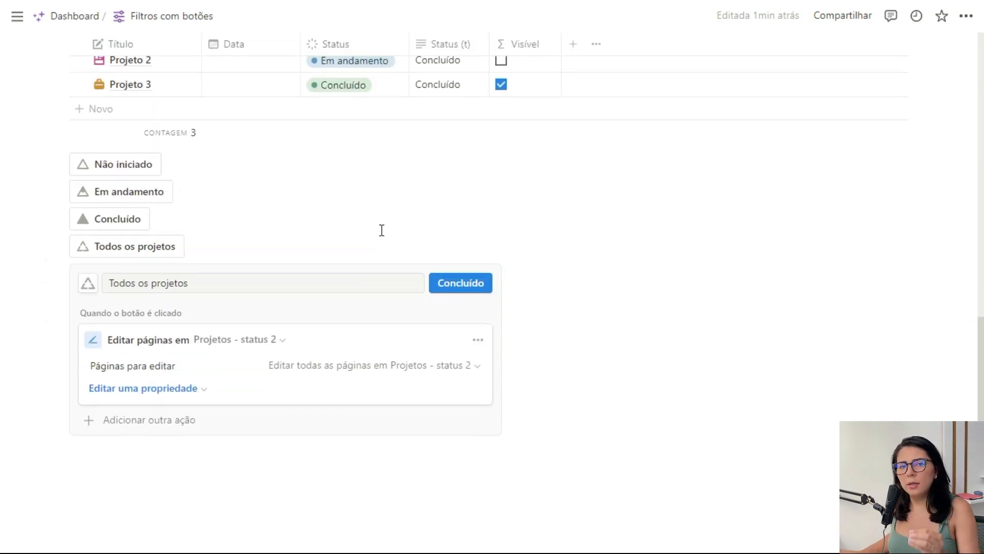
scroll(382, 230, up, 2)
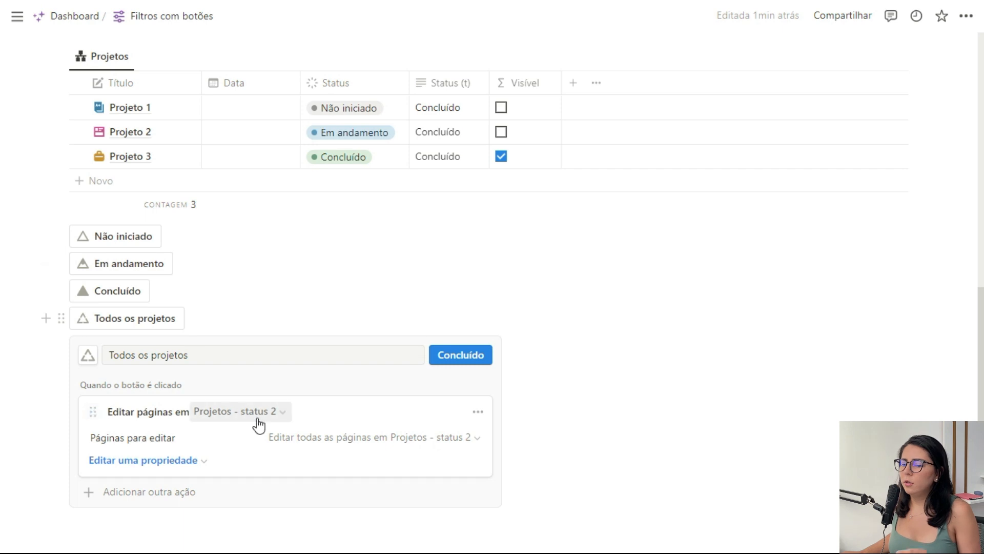
click(194, 461)
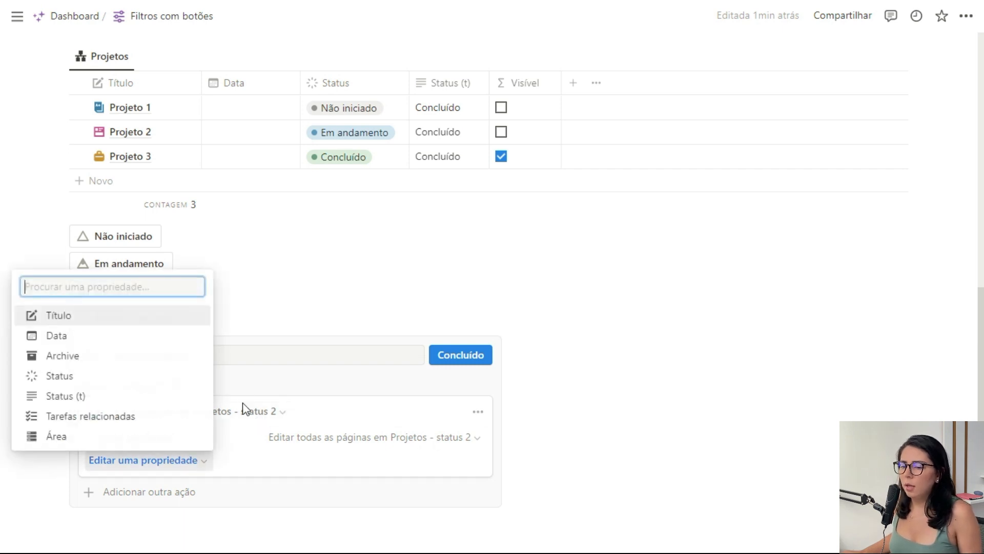
click(105, 397)
click(201, 463)
text(Não iniciado)
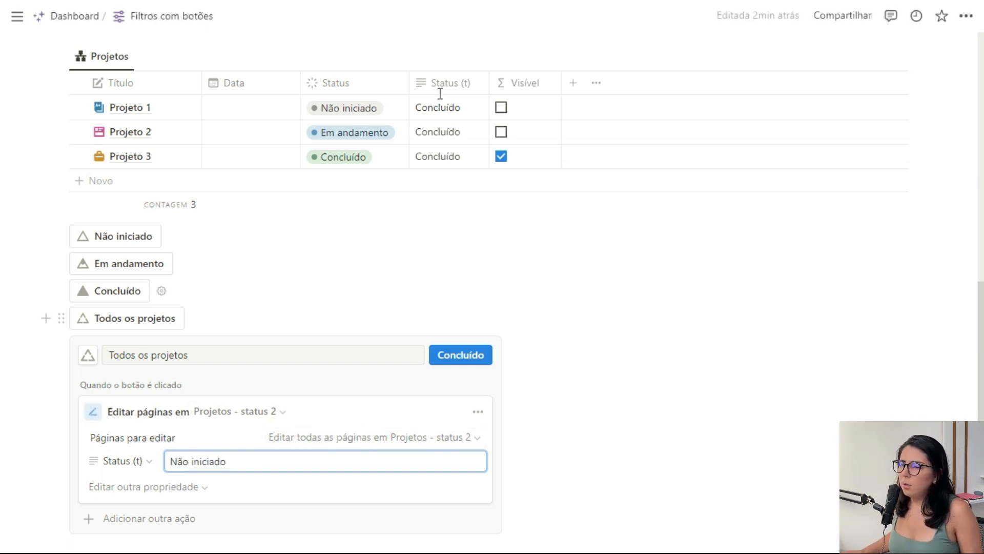
Limit the action to pages whose Status is Não iniciado.
click(439, 440)
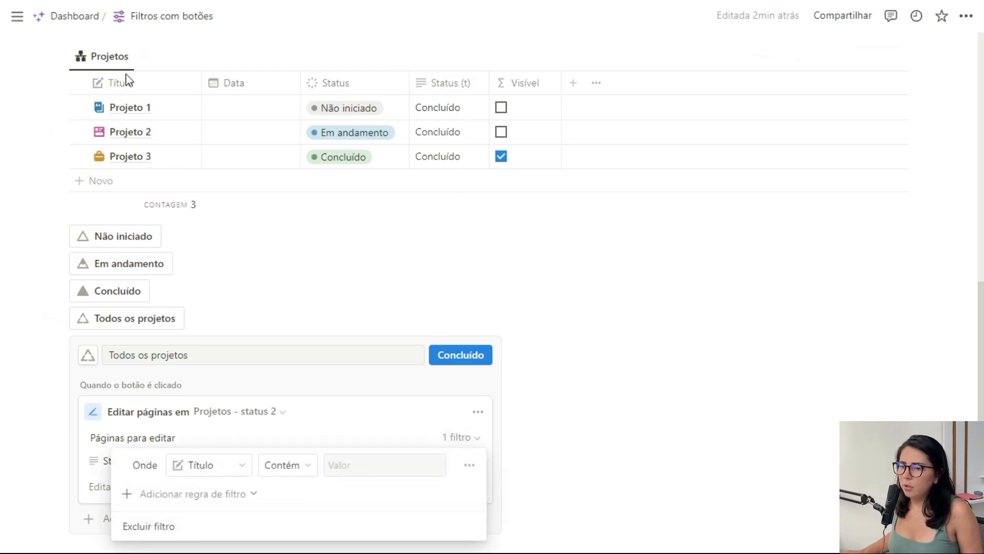
click(228, 465)
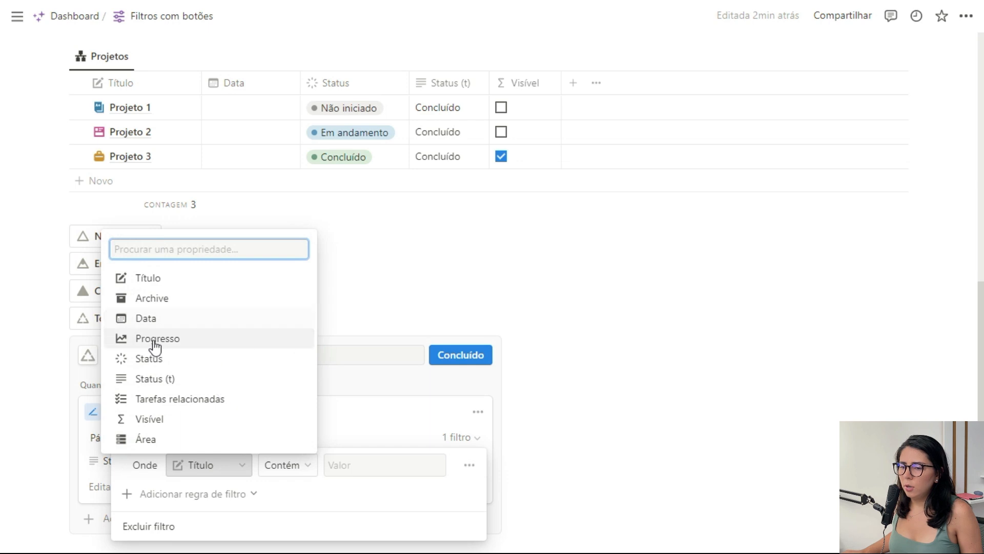
click(160, 359)
click(396, 466)
click(317, 328)
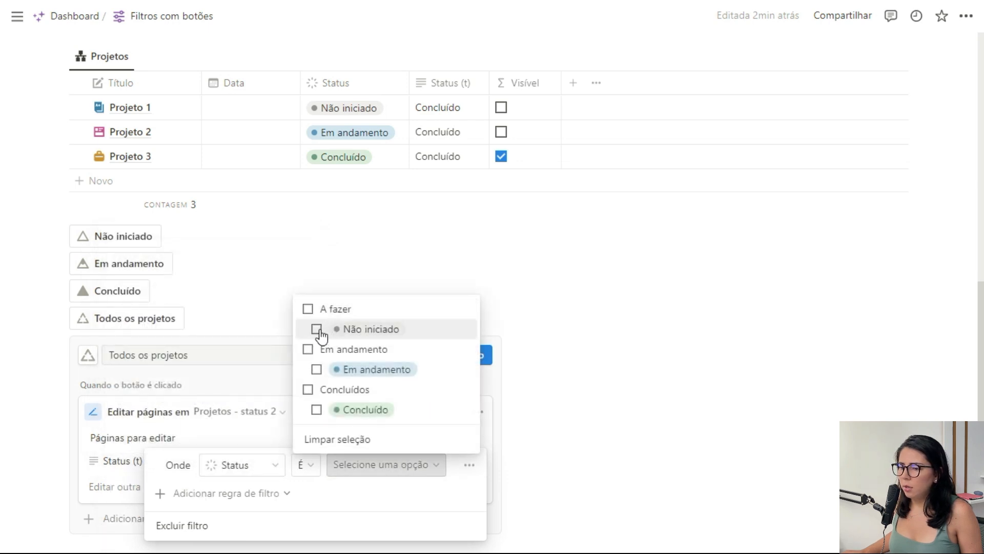
click(273, 426)
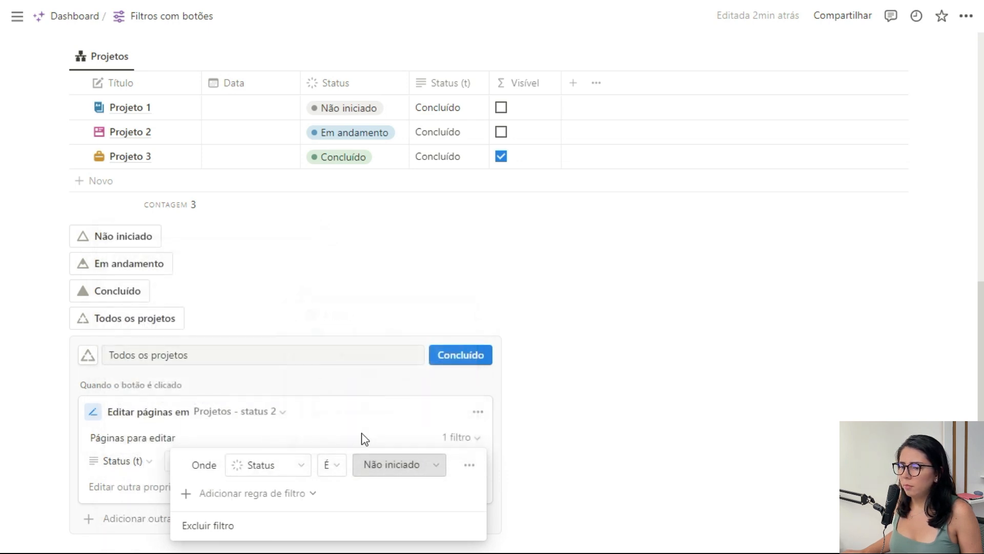
click(411, 421)
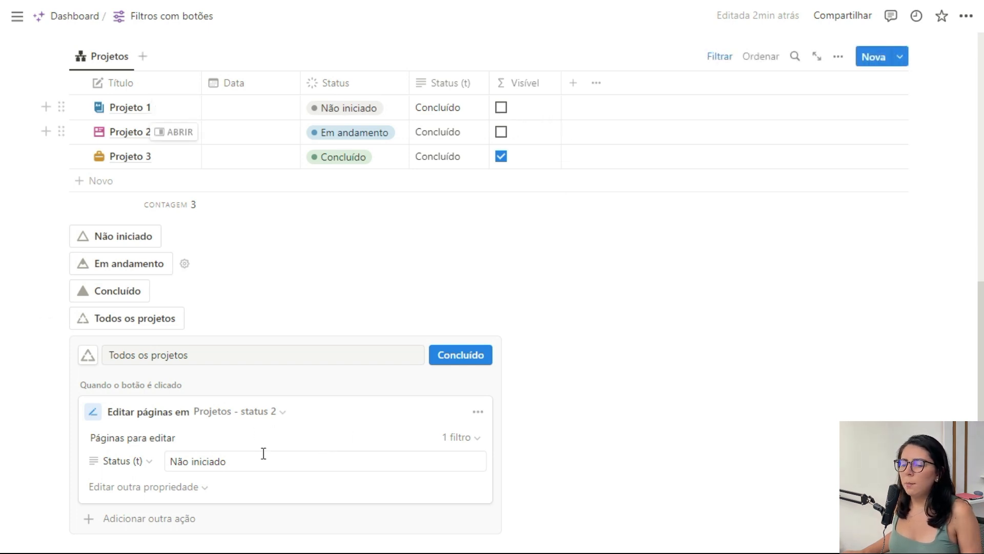
Duplicate the edit-pages action and set the copy's Status (t) value to Em andamento.
scroll(288, 408, down, 2)
scroll(298, 392, down, 2)
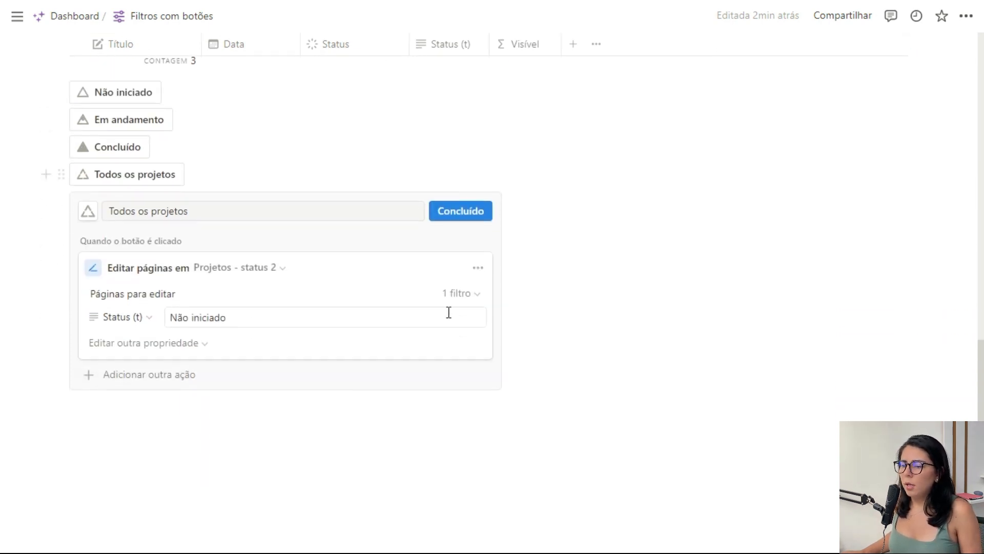
click(478, 268)
click(470, 341)
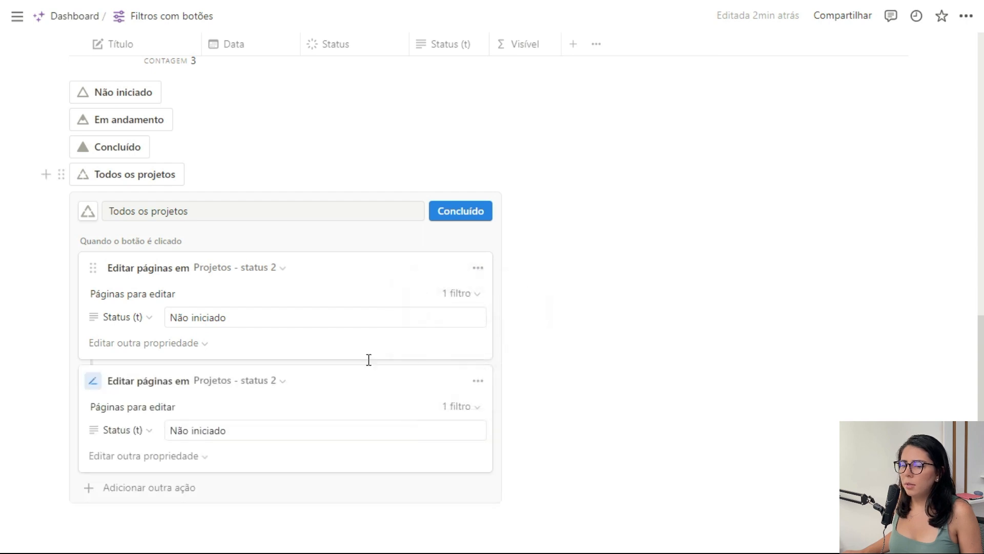
triple_click(234, 434)
text(Em )
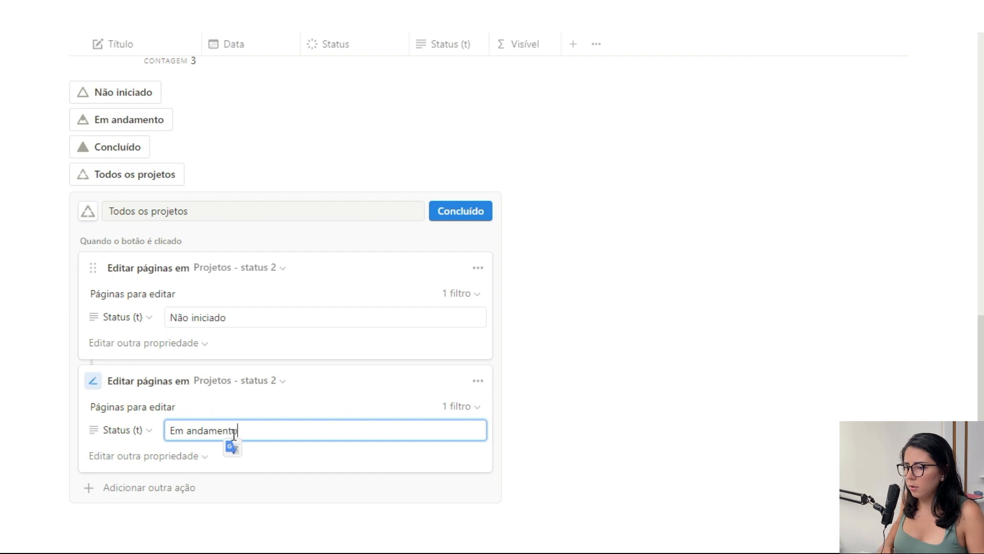
text(andamento)
Change the second action's page filter so that Status is Em andamento instead of Não iniciado.
click(458, 406)
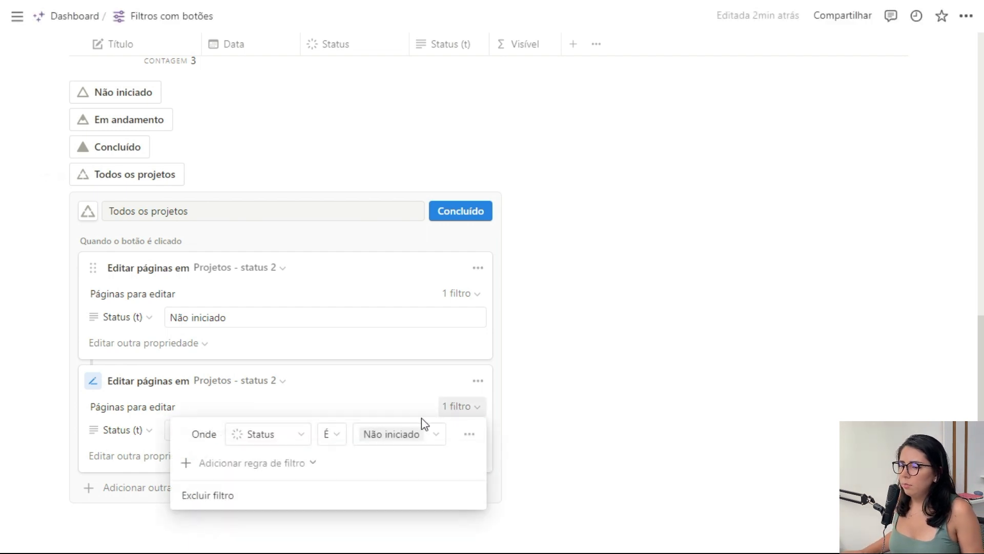
click(424, 432)
click(330, 297)
click(329, 338)
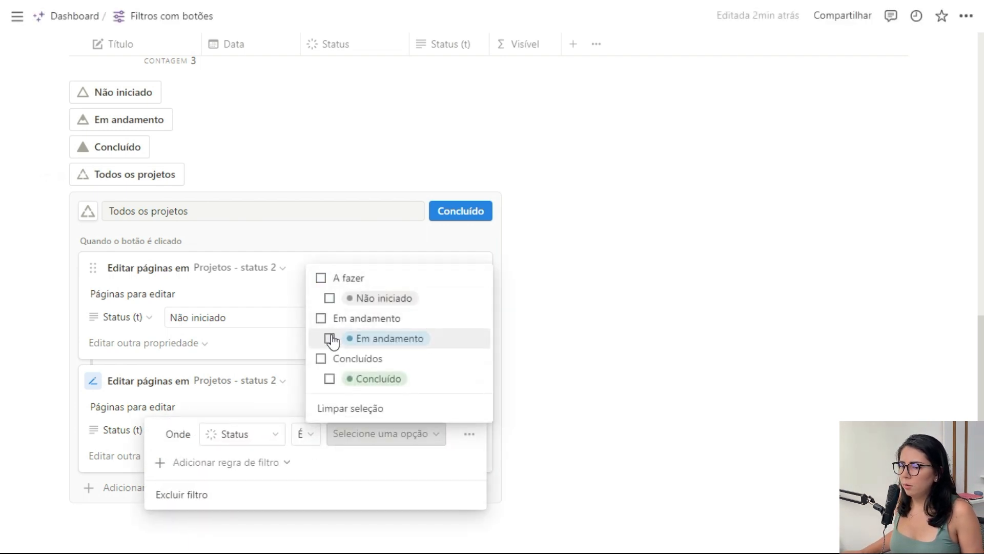
click(278, 396)
click(351, 391)
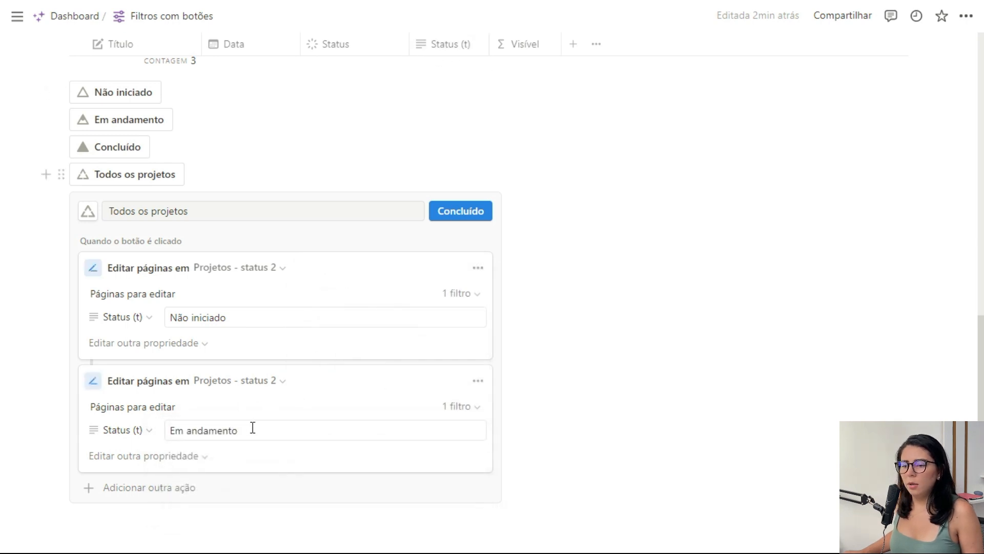
Duplicate the Em andamento action and set the copy's Status (t) value to Concluído.
click(478, 382)
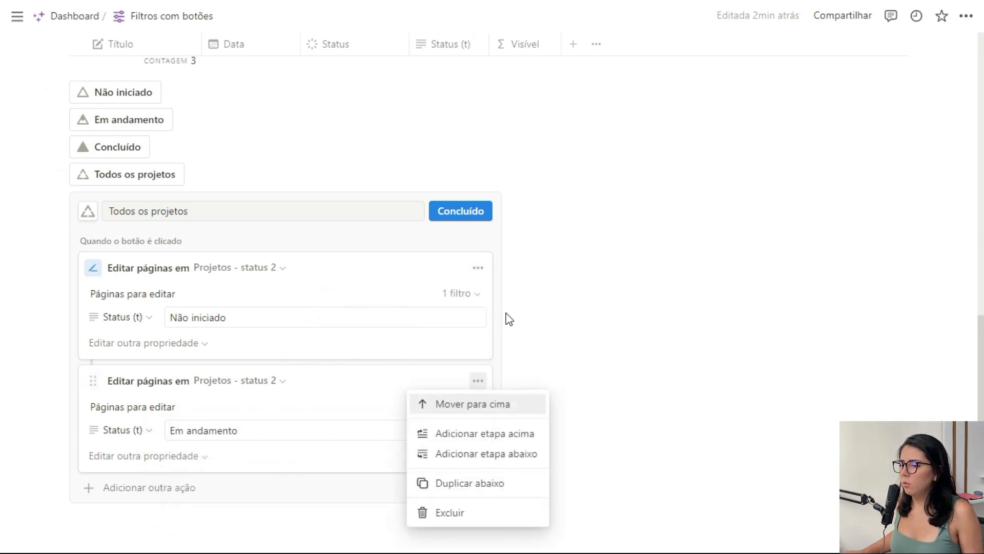
click(472, 484)
scroll(244, 443, down, 4)
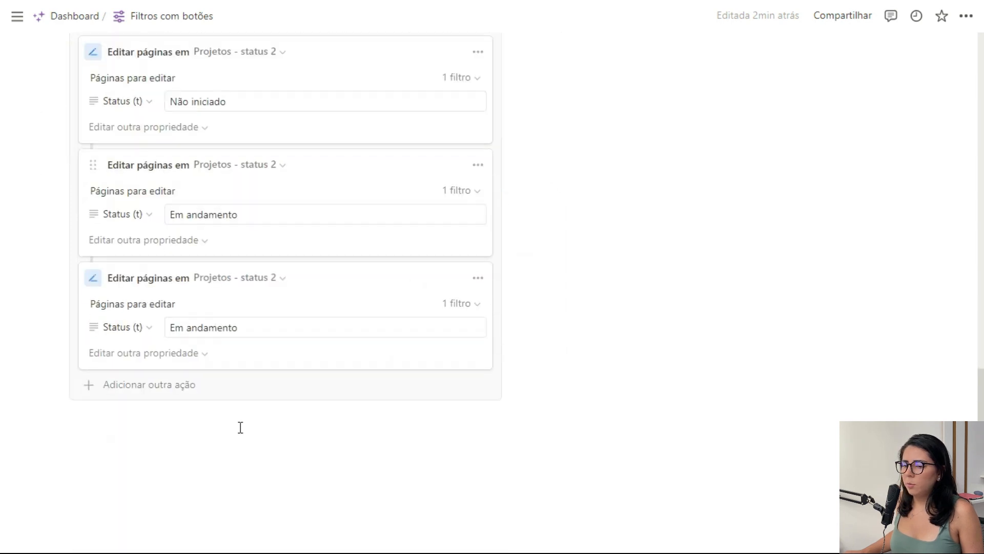
click(244, 328)
triple_click(243, 328)
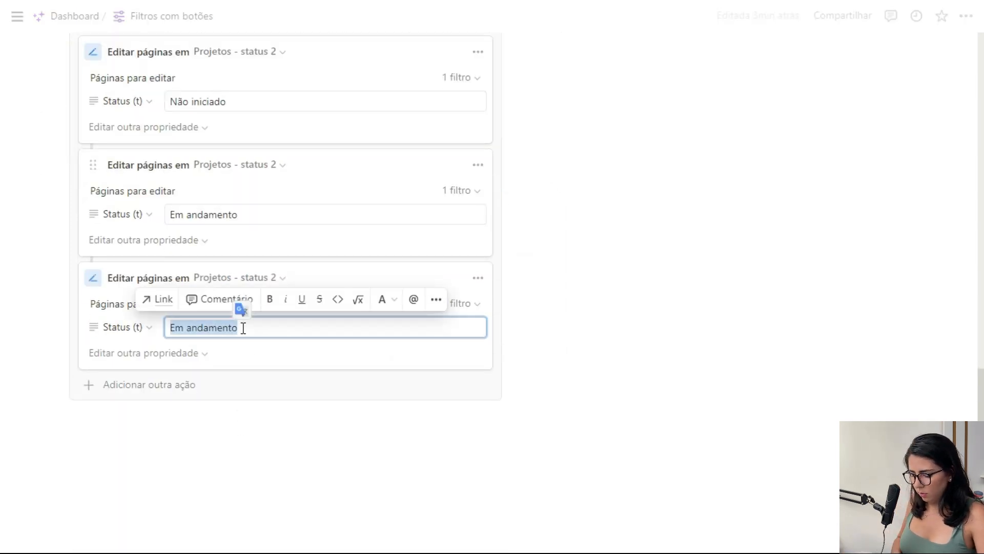
text(Concluído)
Change the third action's page filter so that Status is Concluído instead of Em andamento.
click(456, 303)
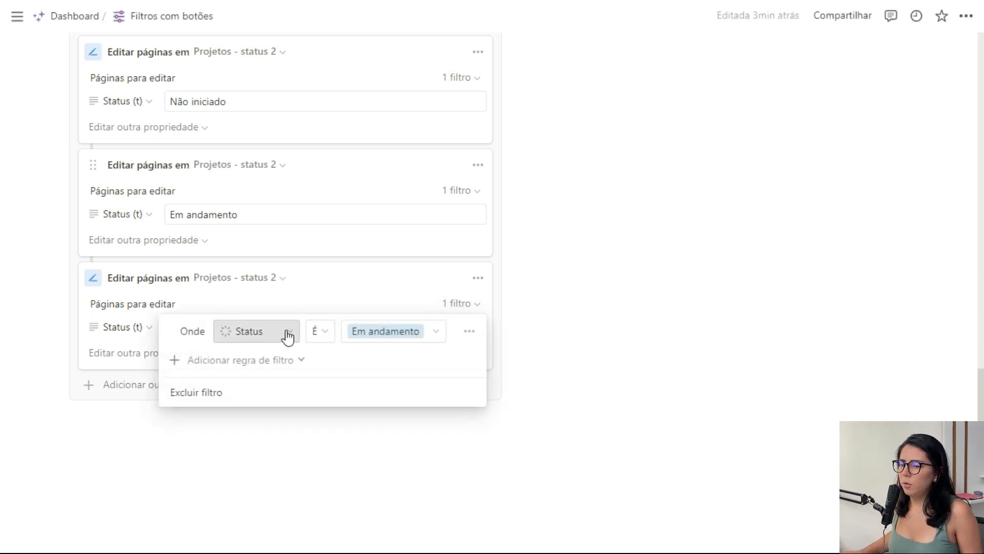
click(386, 332)
click(340, 397)
click(328, 458)
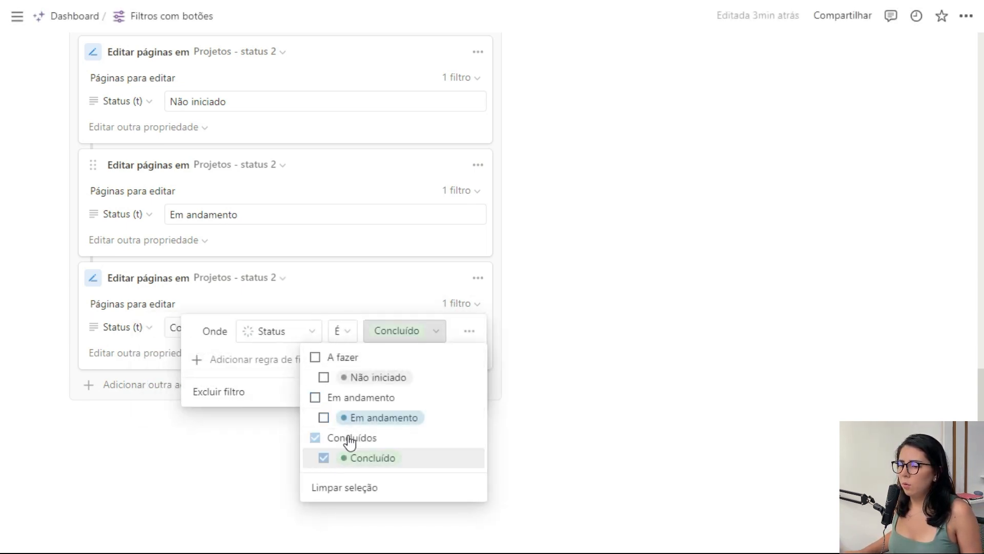
click(377, 303)
click(353, 299)
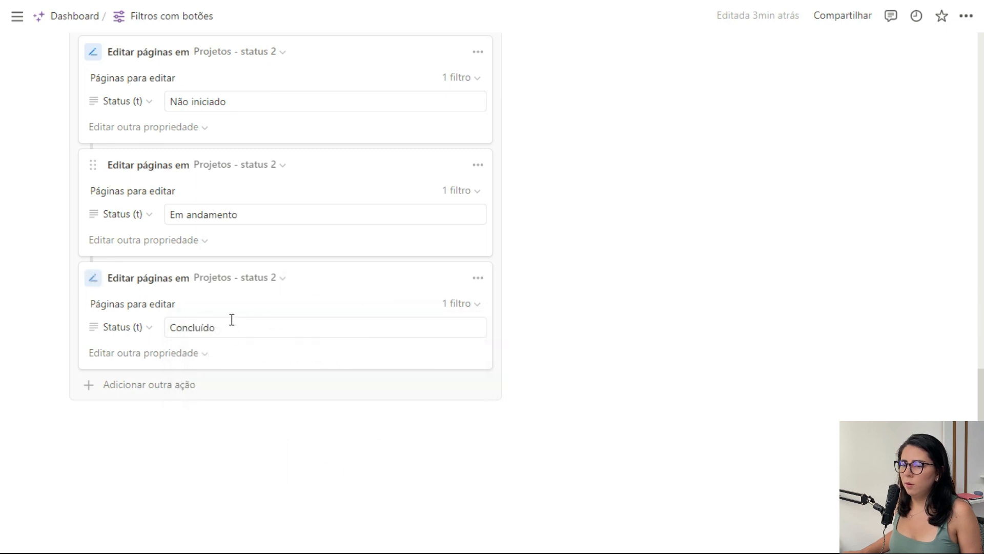
Save the Todos os projetos button and run it on the second Projetos table.
scroll(140, 366, up, 2)
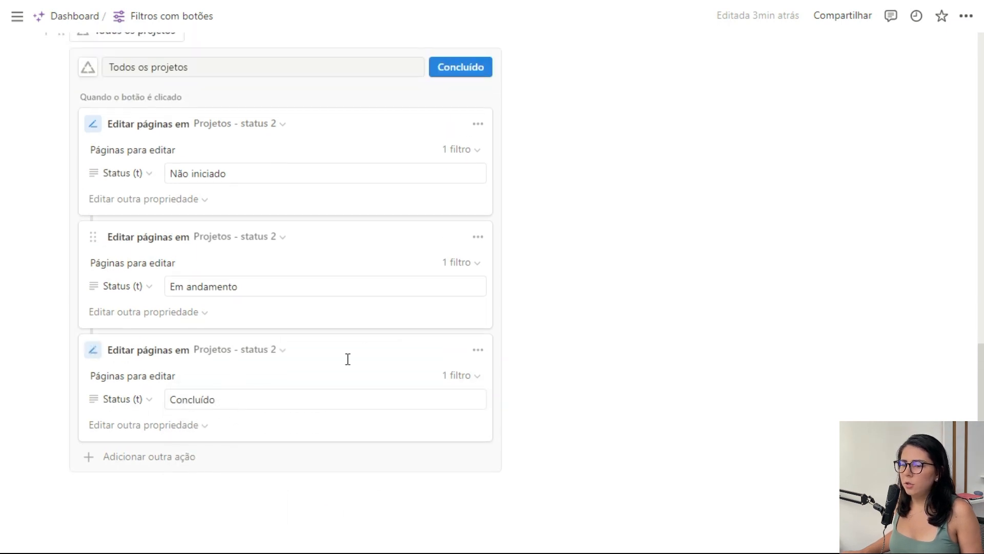
scroll(348, 359, up, 2)
click(472, 143)
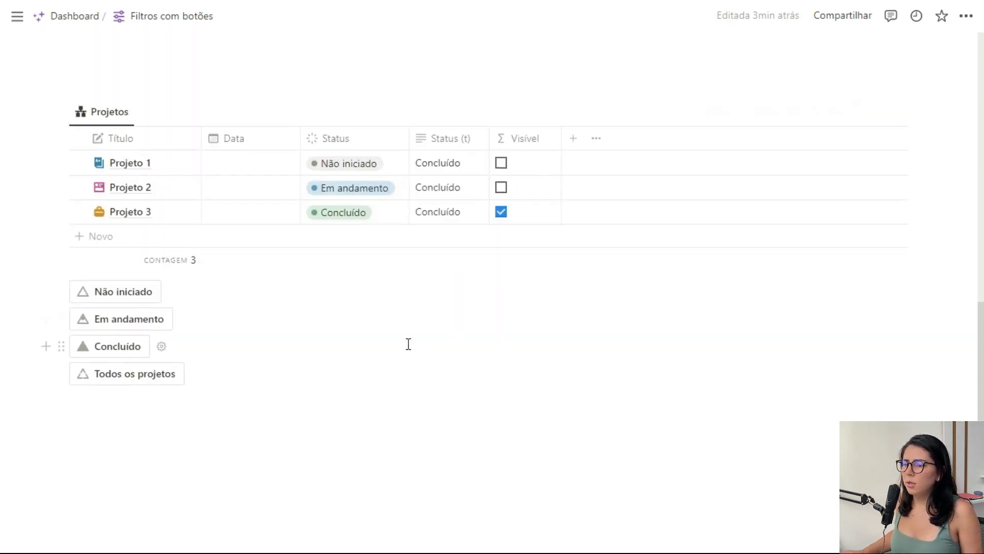
scroll(409, 344, up, 2)
click(139, 457)
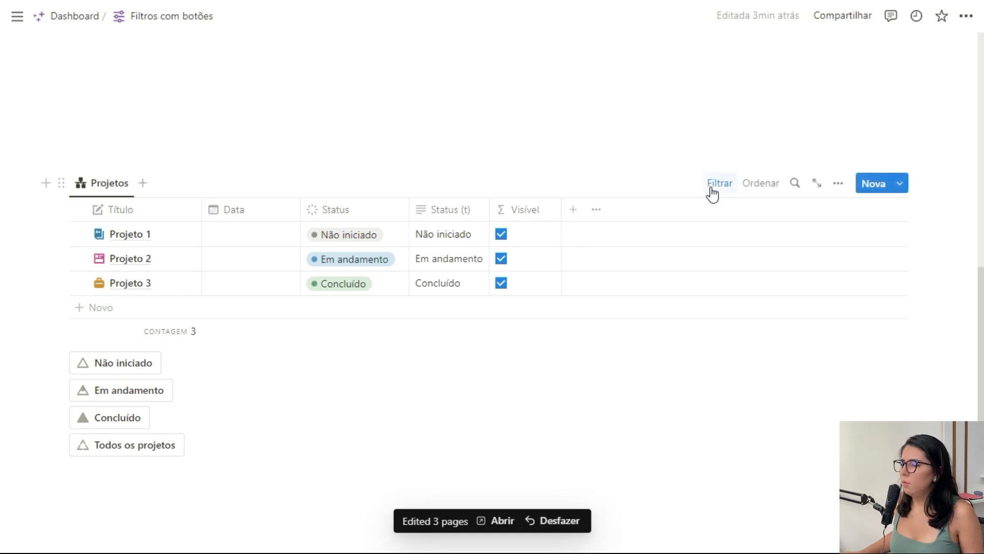
Filter the second Projetos table so that Visível is Marcadas, and collapse its filter bar.
click(714, 185)
click(257, 215)
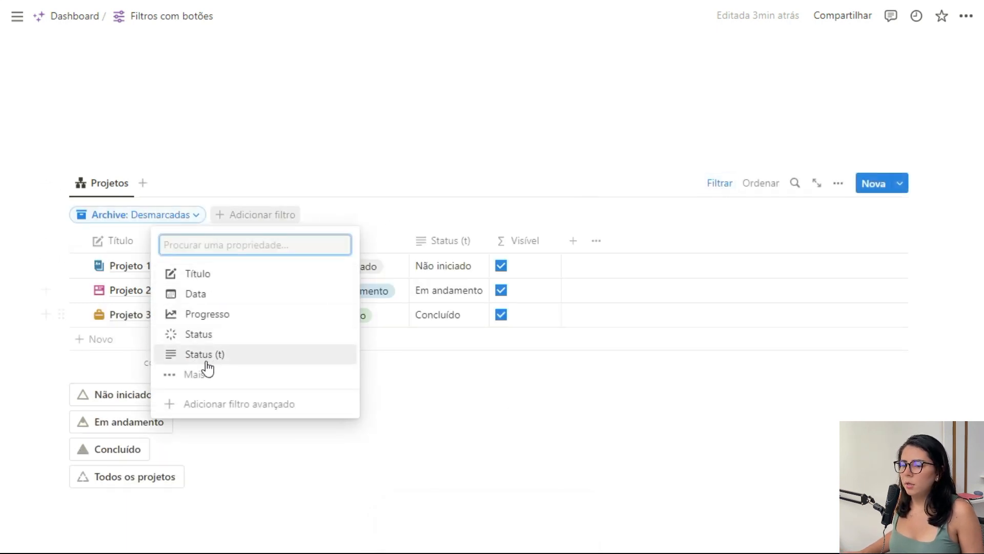
click(199, 394)
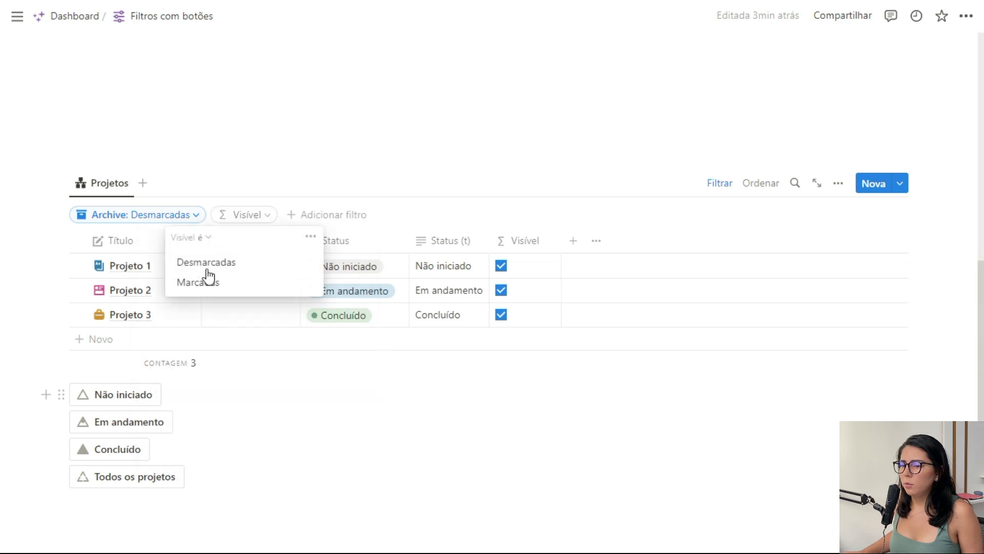
click(219, 286)
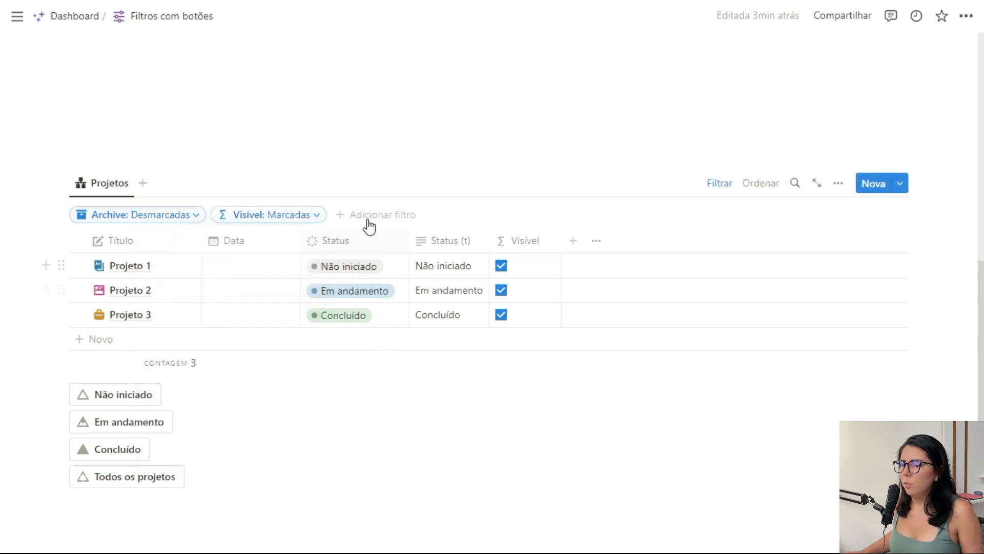
click(716, 186)
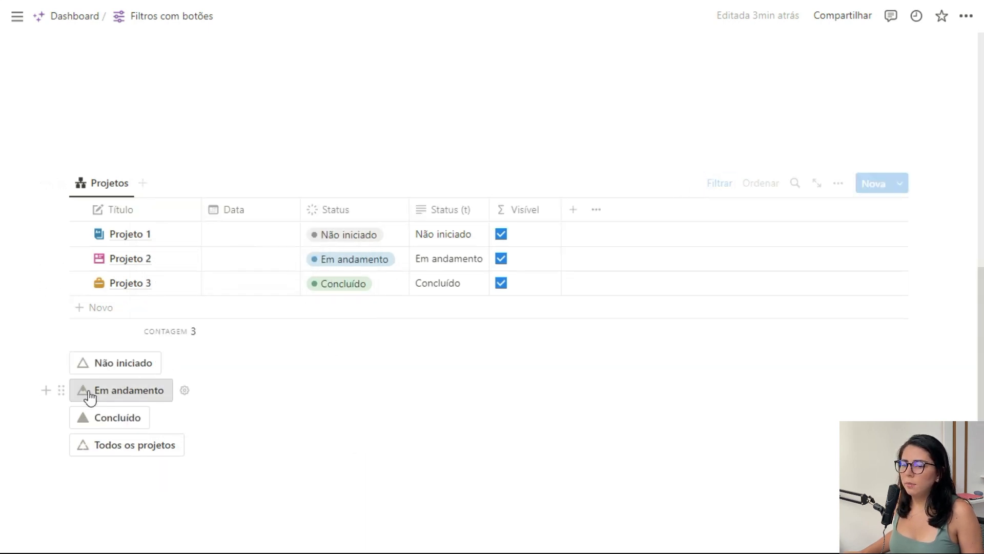
Arrange the Não iniciado, Em andamento, Concluído and Todos os projetos buttons side by side in one row below the table.
drag(63, 390, 909, 363)
drag(61, 408, 615, 374)
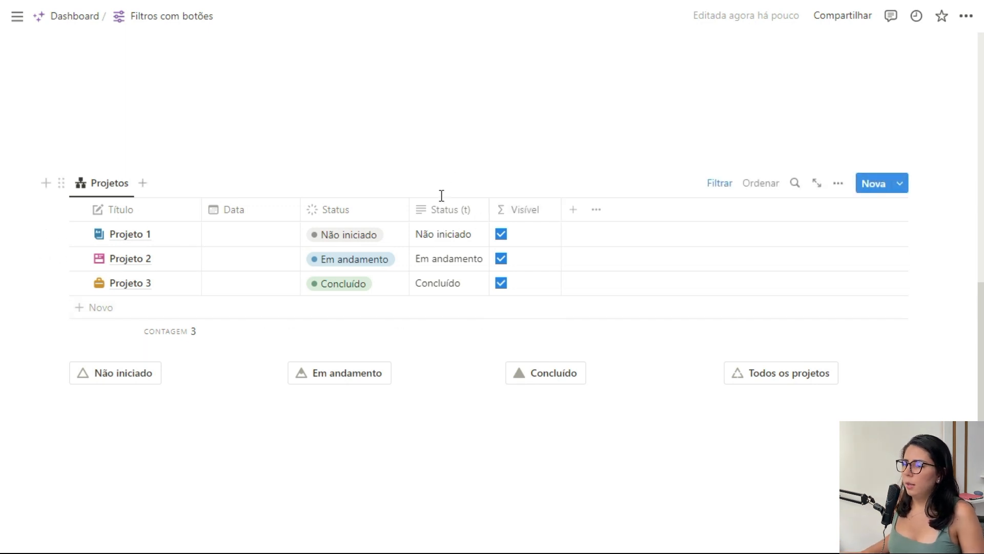
Hide the Status (t) and Visível columns in the second Projetos table.
click(435, 210)
click(476, 365)
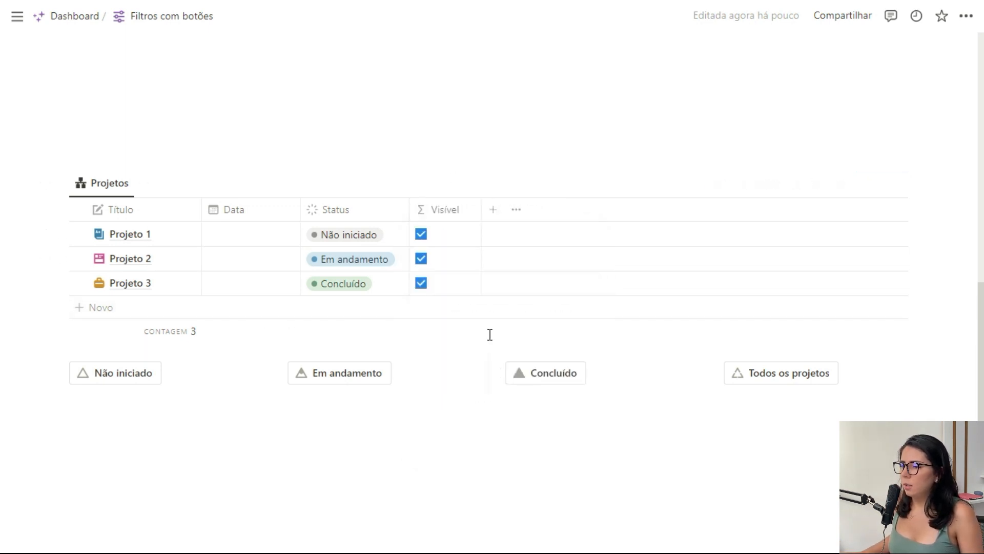
click(453, 218)
click(479, 367)
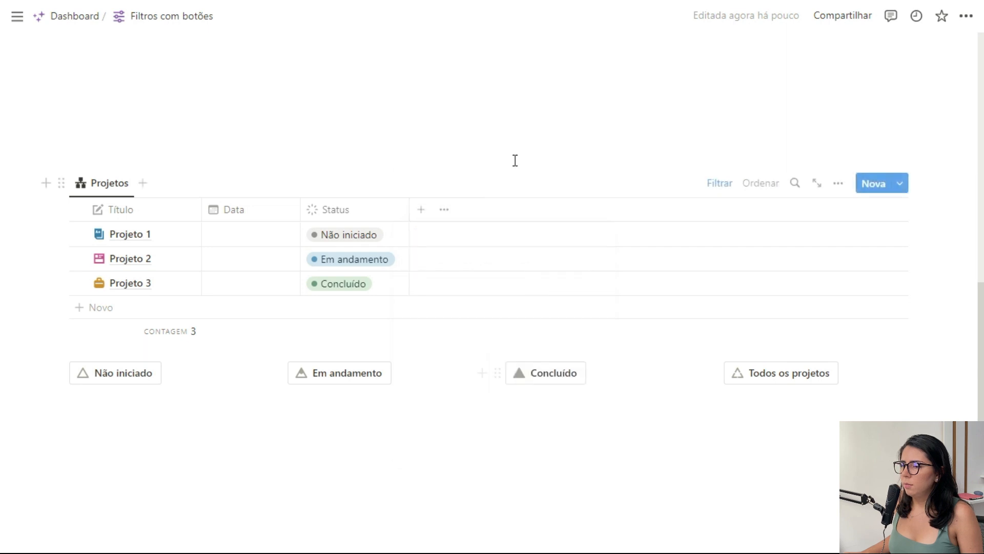
Test the Não iniciado, Em andamento, Concluído and Todos os projetos buttons one after another on the table.
click(156, 384)
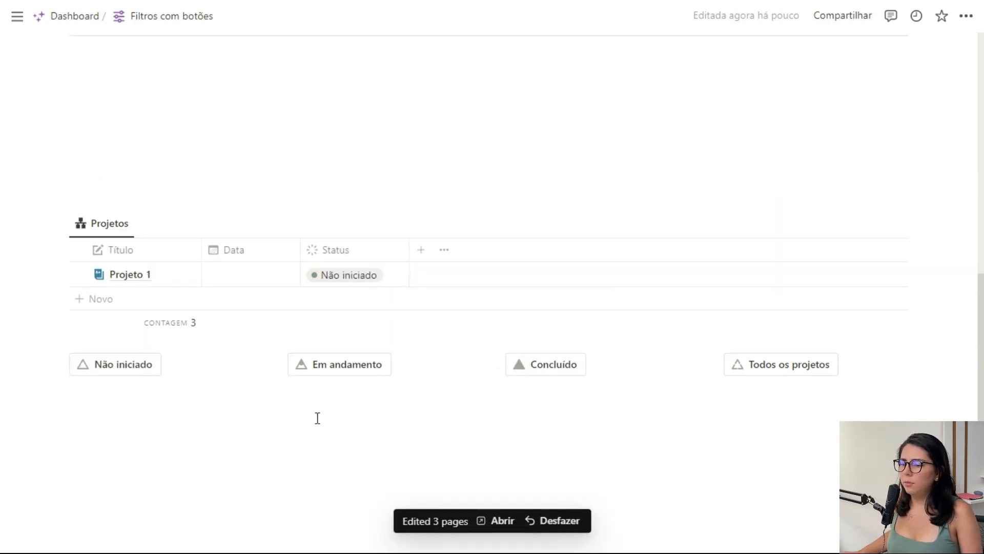
click(348, 371)
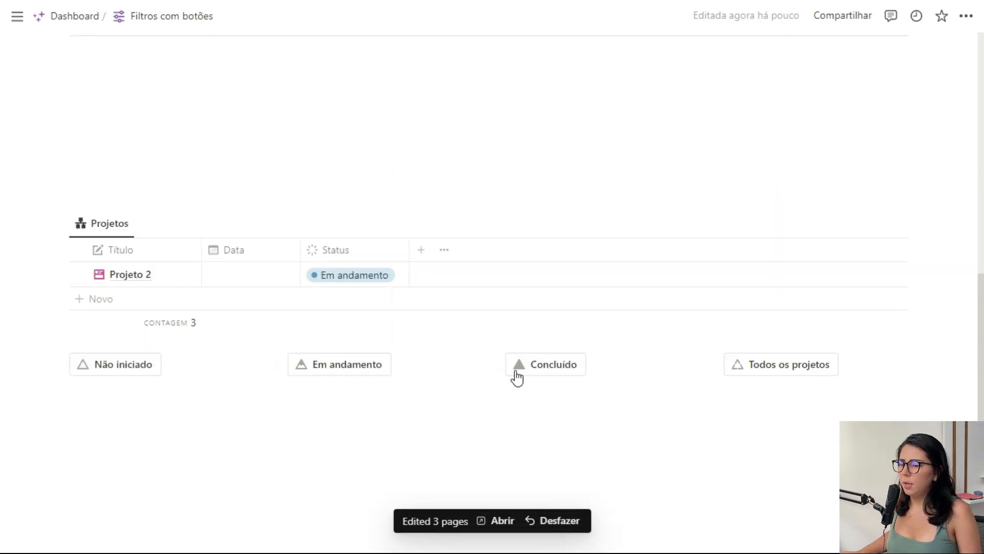
click(554, 367)
click(761, 363)
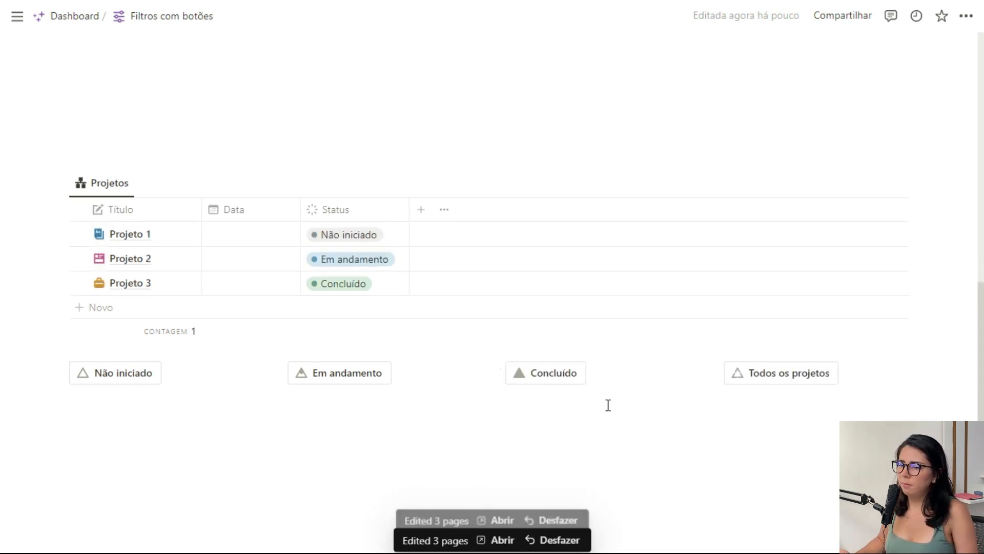
Change the second Projetos view's layout to Galeria with its card preview set to Nenhum.
click(109, 183)
click(149, 231)
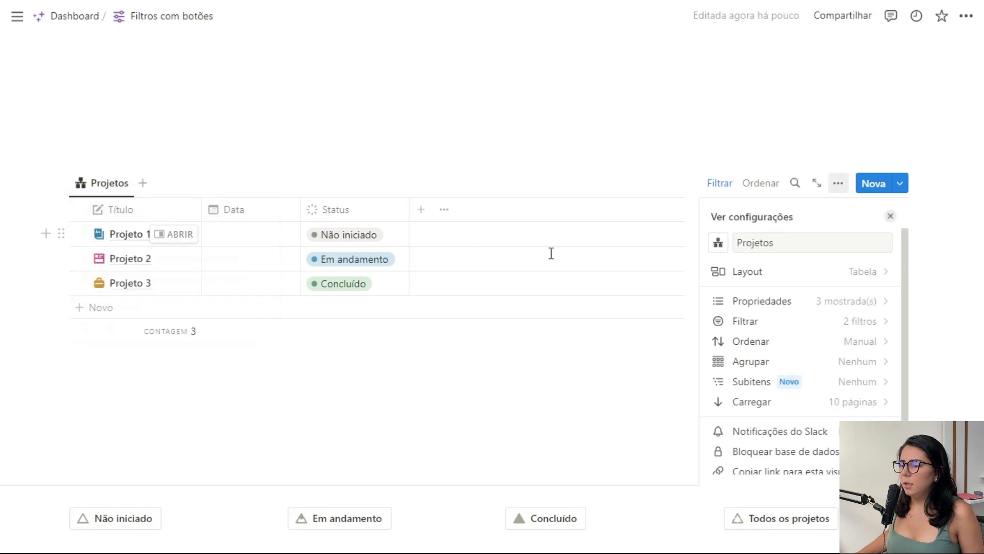
click(856, 274)
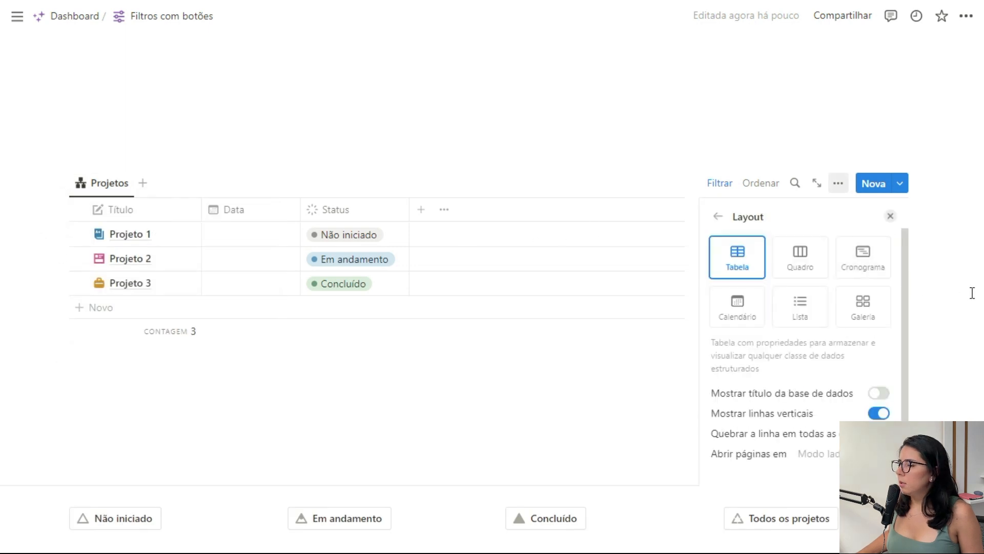
click(867, 308)
click(882, 402)
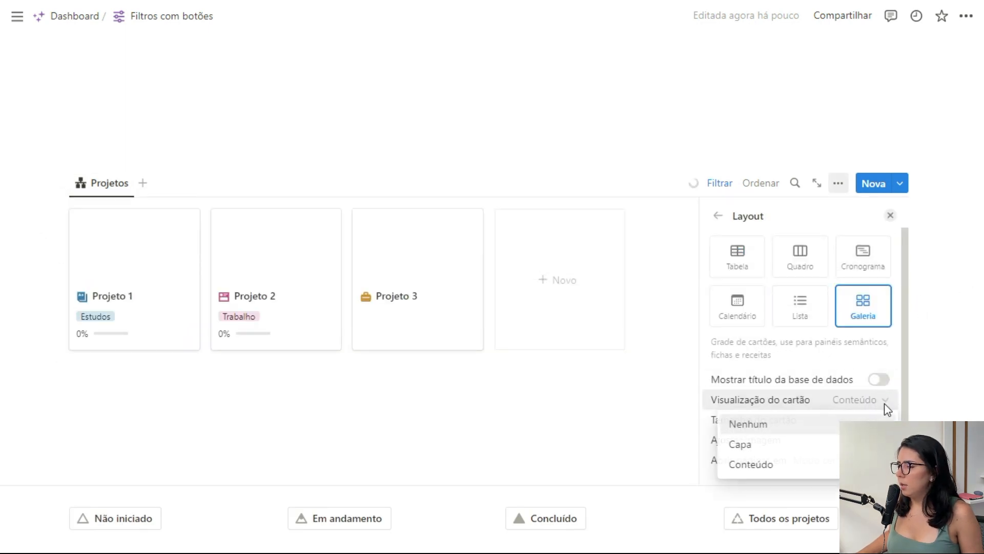
click(771, 424)
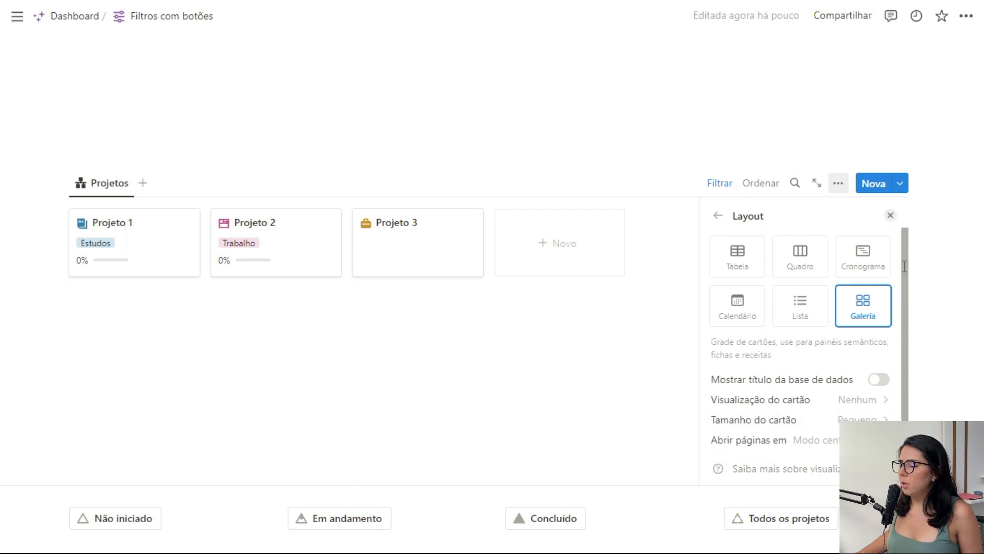
click(890, 215)
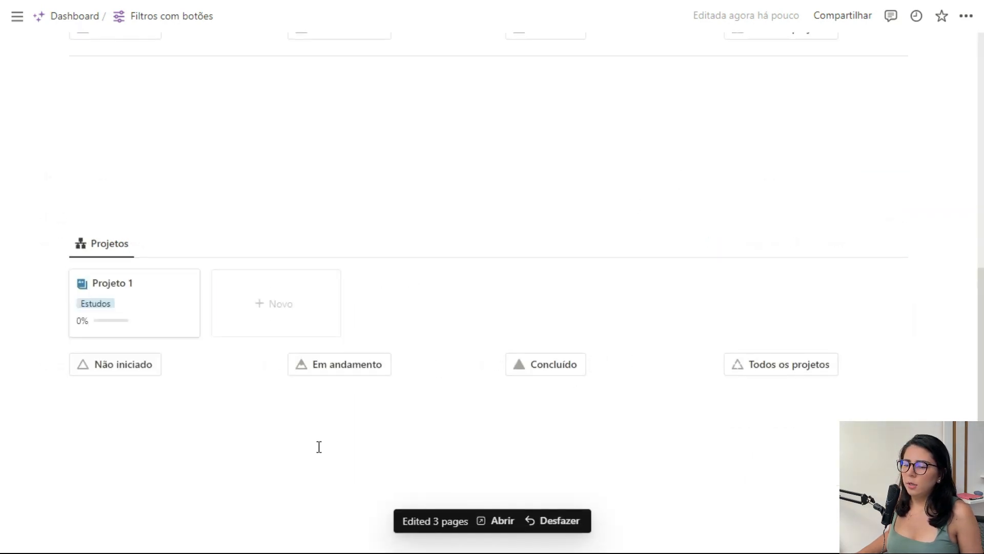
Test the Em andamento and Concluído buttons on the Projetos gallery.
click(331, 370)
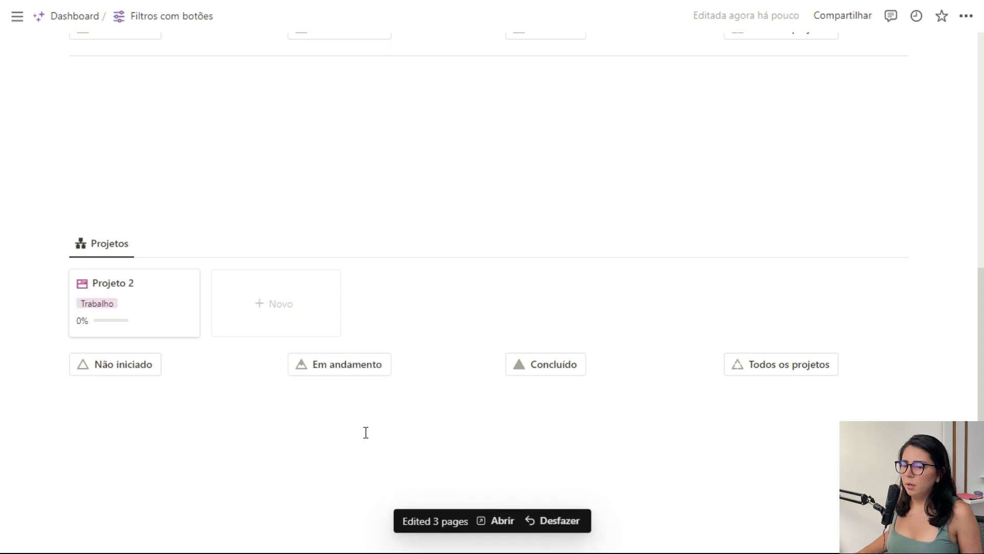
click(526, 376)
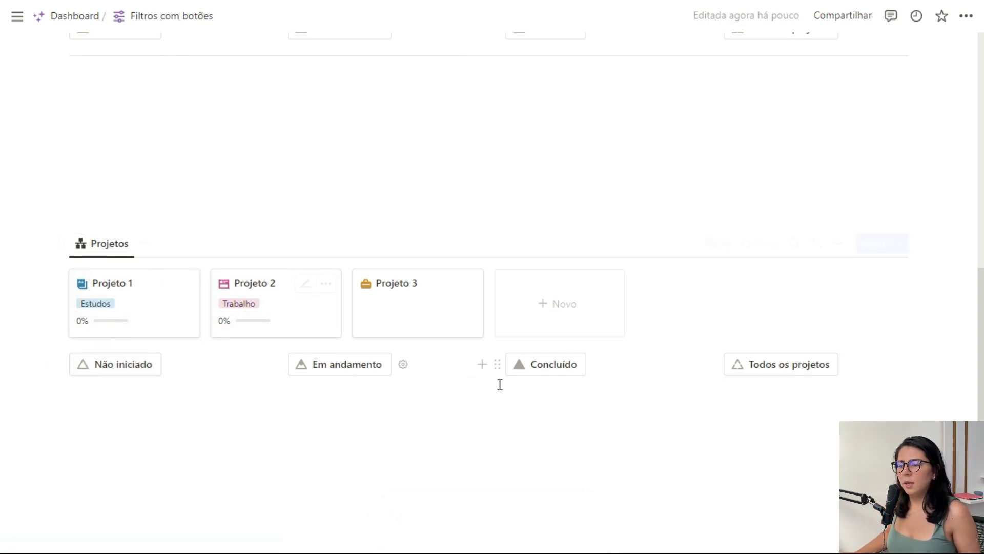
Open the Dashboard page and look through the views of its Projetos database, including Não iniciado.
click(92, 17)
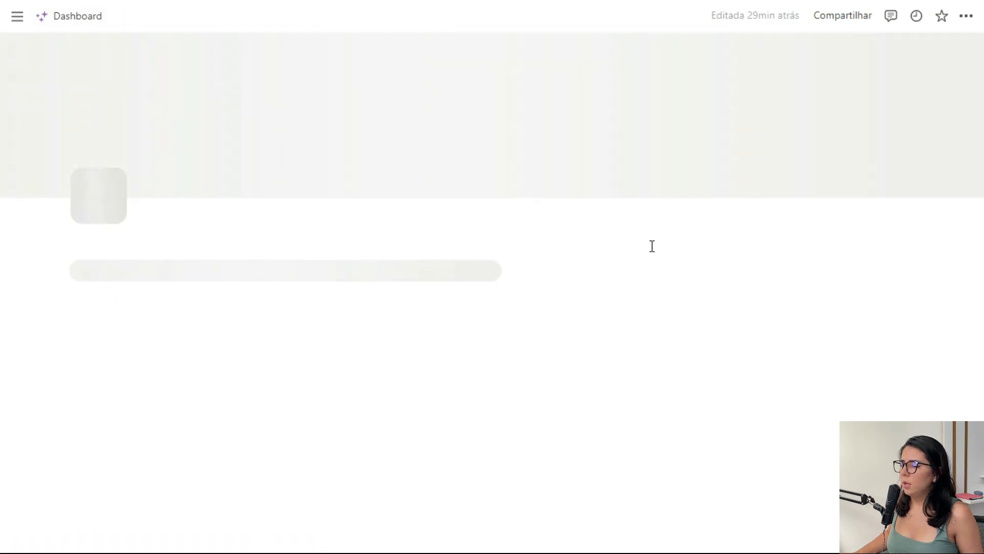
scroll(669, 247, down, 7)
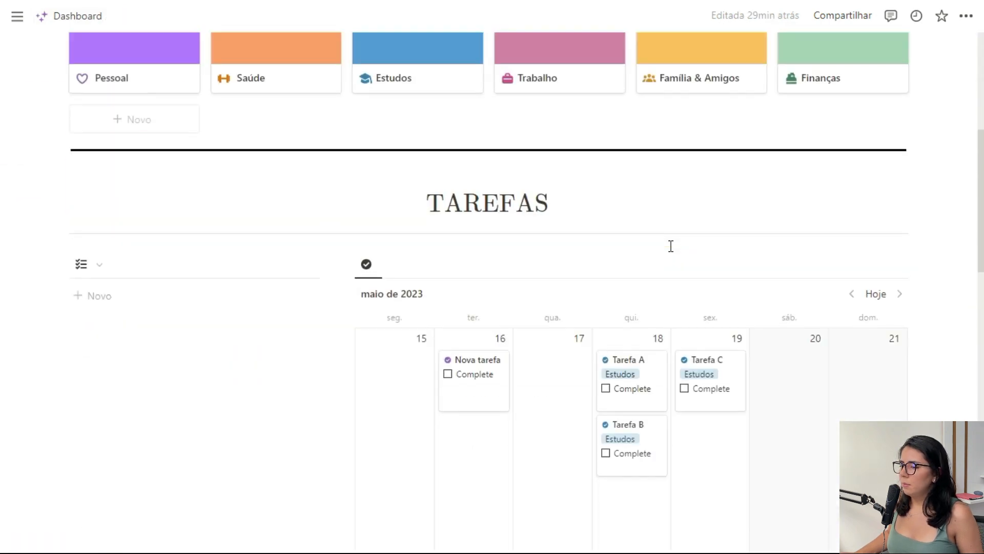
scroll(670, 246, down, 8)
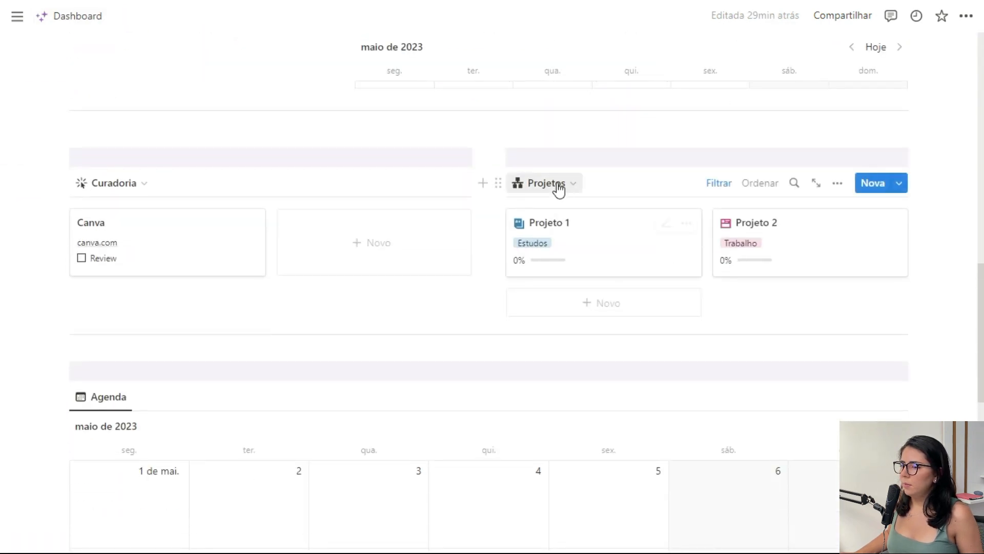
click(558, 188)
click(519, 261)
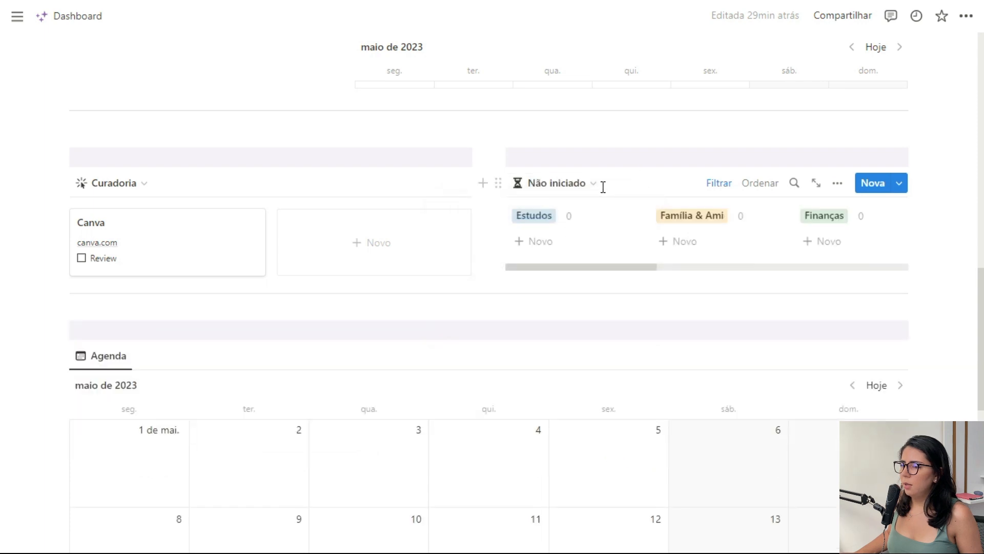
click(561, 183)
click(527, 279)
click(569, 190)
click(539, 245)
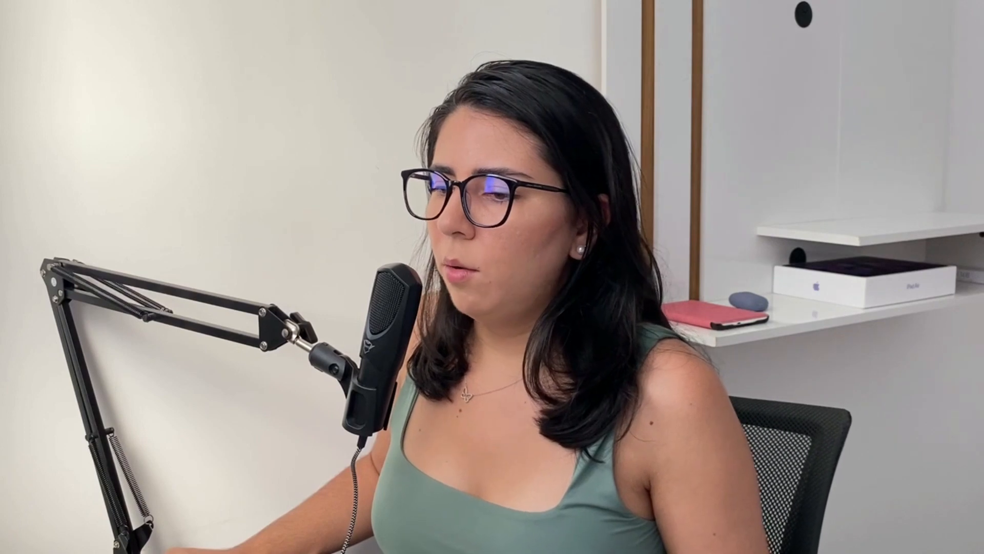